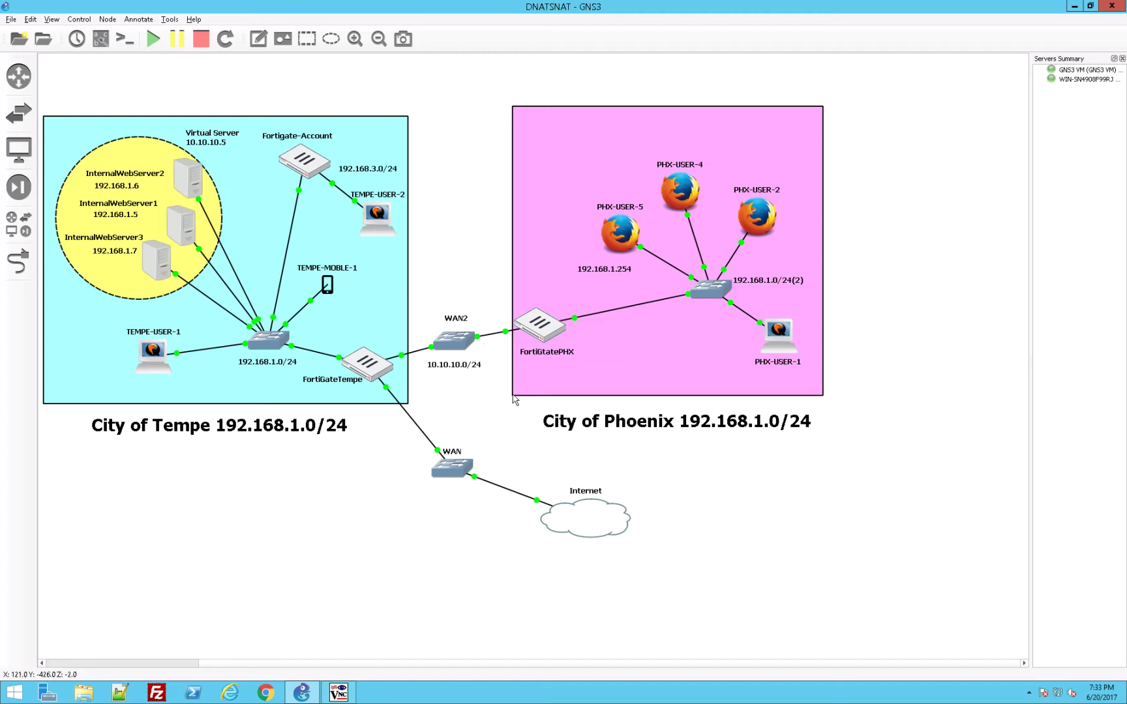
Step: Shift FortiGatePHX a bit closer to WAN2 and move the WAN2 switch slightly left
scroll(480, 290, up, 5)
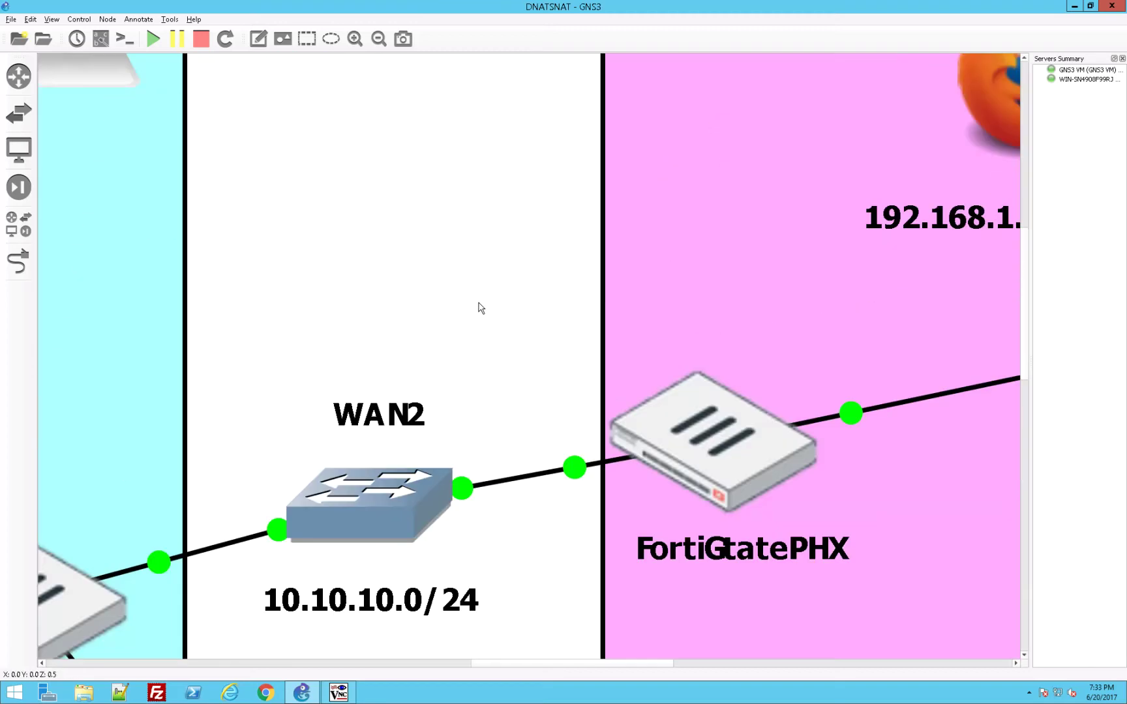
scroll(481, 308, down, 3)
scroll(481, 310, down, 3)
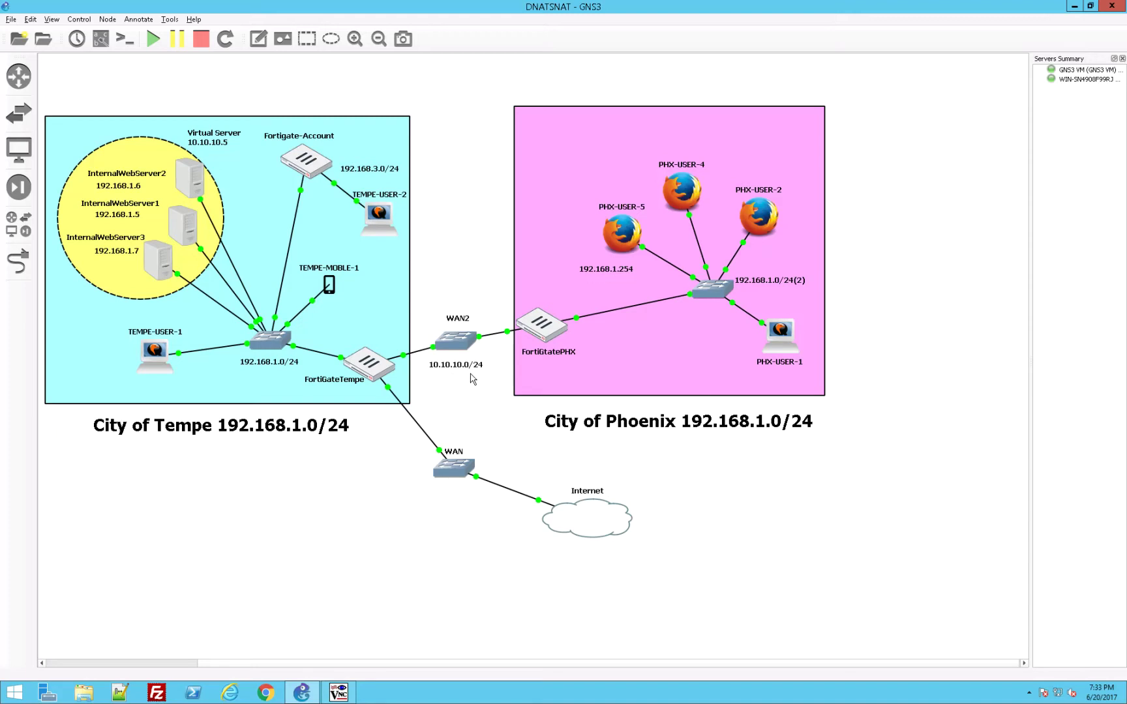
mouse_move(379, 371)
drag(550, 333, 531, 336)
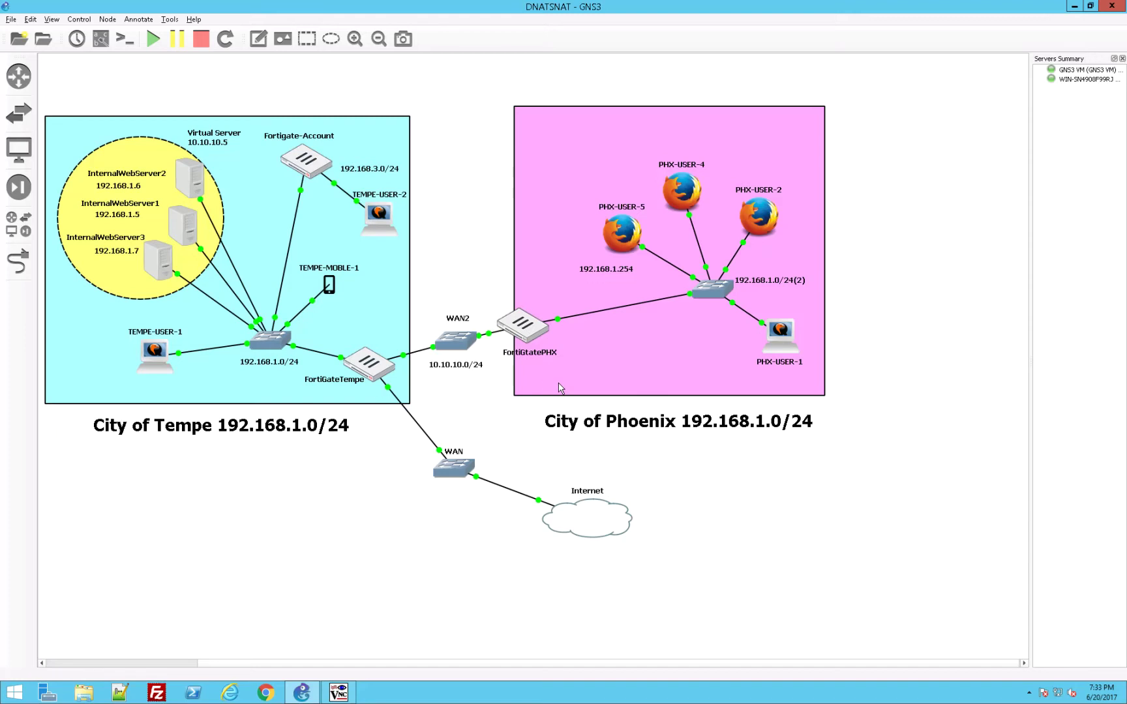
drag(467, 351, 457, 351)
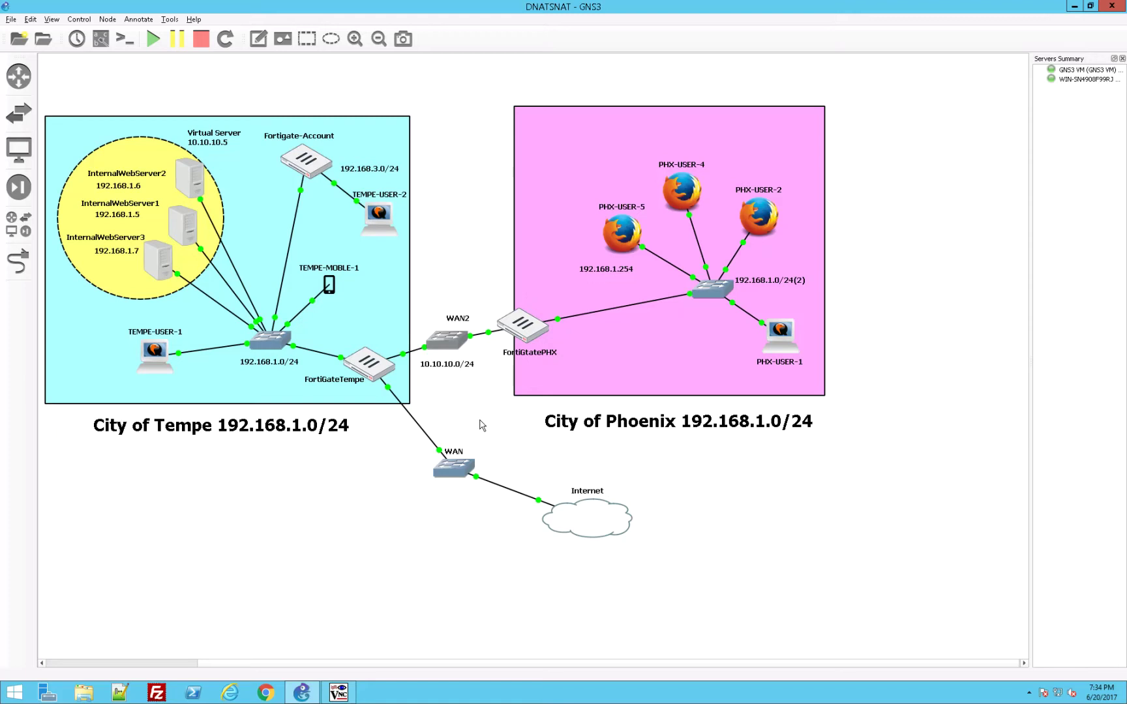
Step: Zoom in and nudge the Tempe area box slightly right and down
click(358, 42)
drag(201, 188, 238, 200)
drag(418, 206, 503, 253)
drag(339, 665, 219, 666)
scroll(298, 569, up, 2)
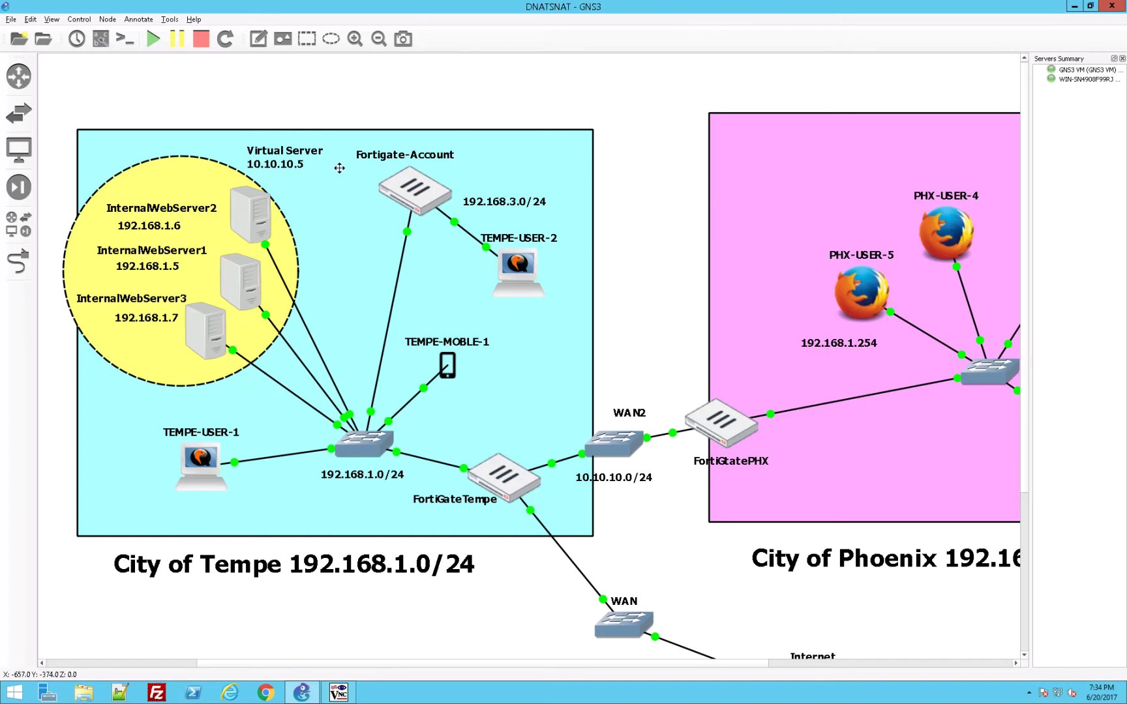
Step: Scroll over to the Phoenix box and open PHX-USER-1's VNC console
mouse_move(269, 194)
mouse_move(185, 333)
drag(776, 666, 895, 670)
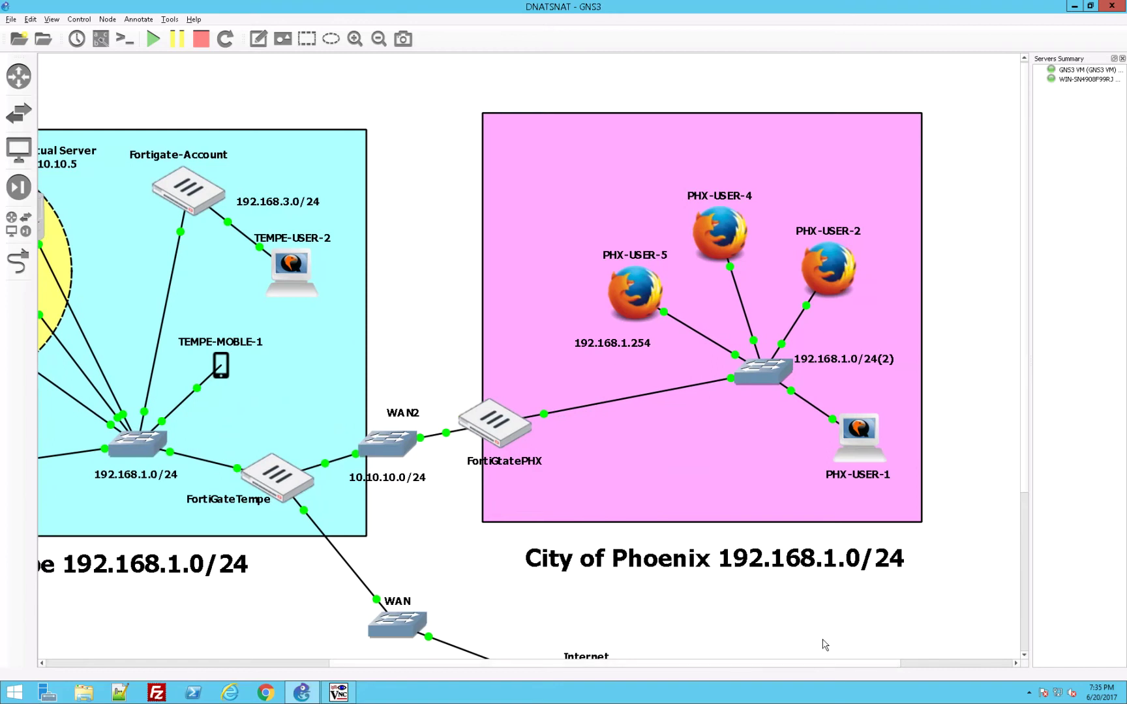
mouse_move(866, 445)
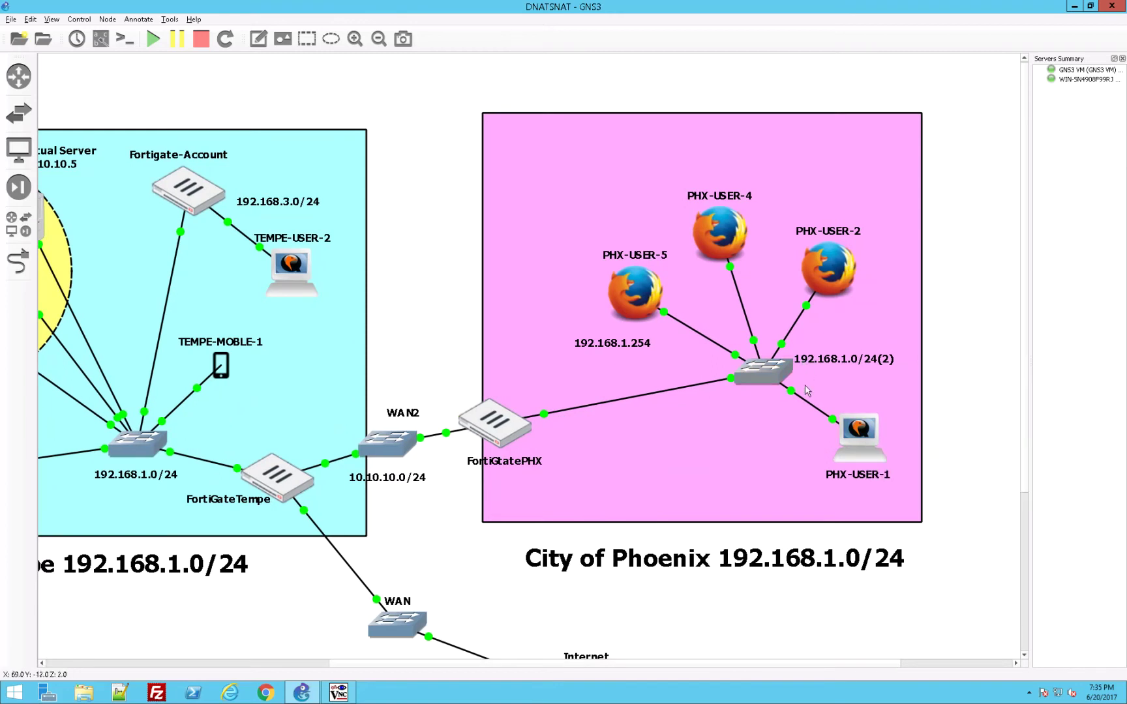
double_click(861, 428)
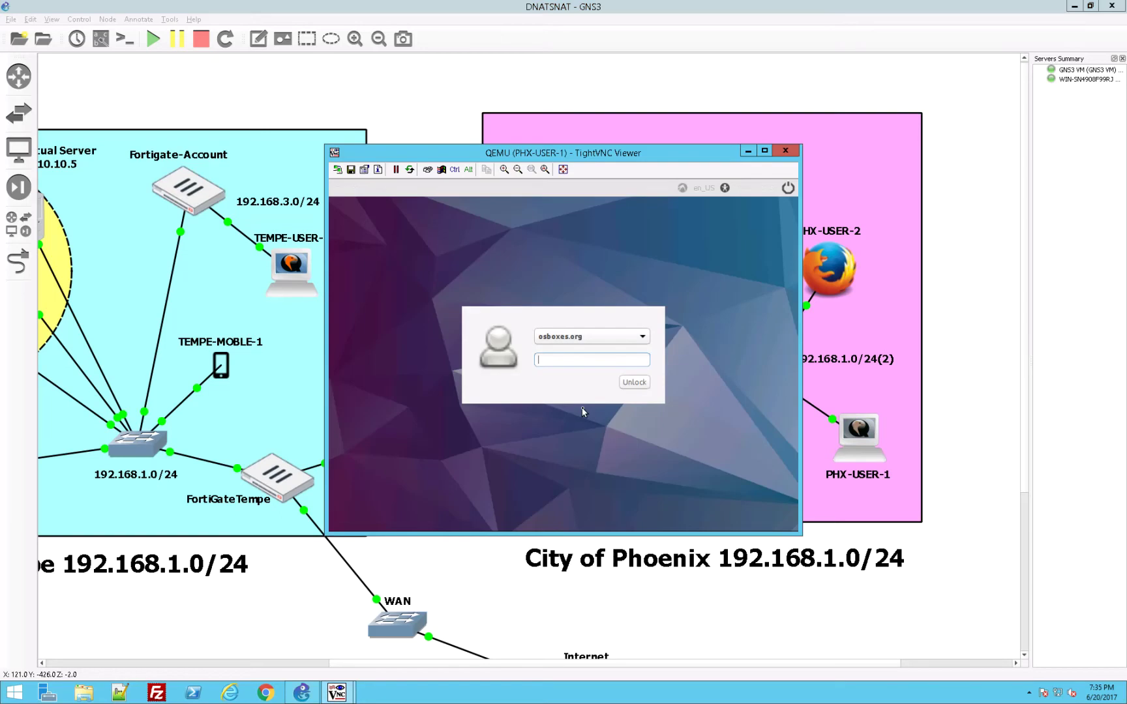
Step: Unlock the PHX-USER-1 desktop with the account password
text(osboxes.org)
key(Return)
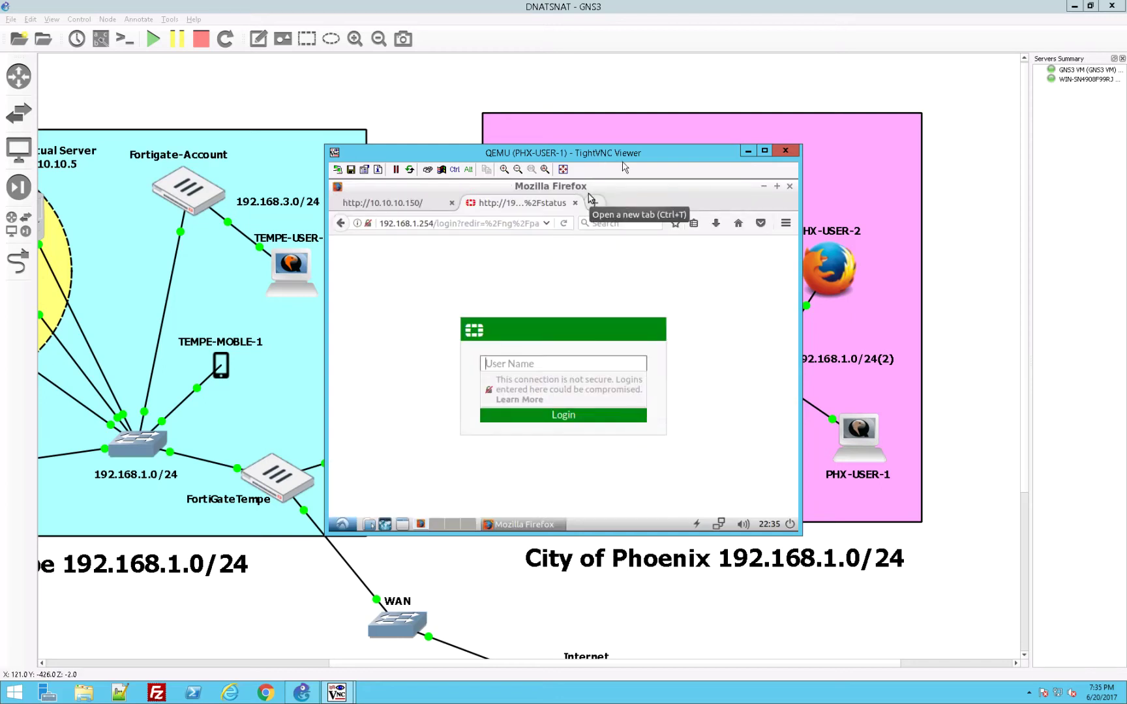
drag(607, 161, 656, 162)
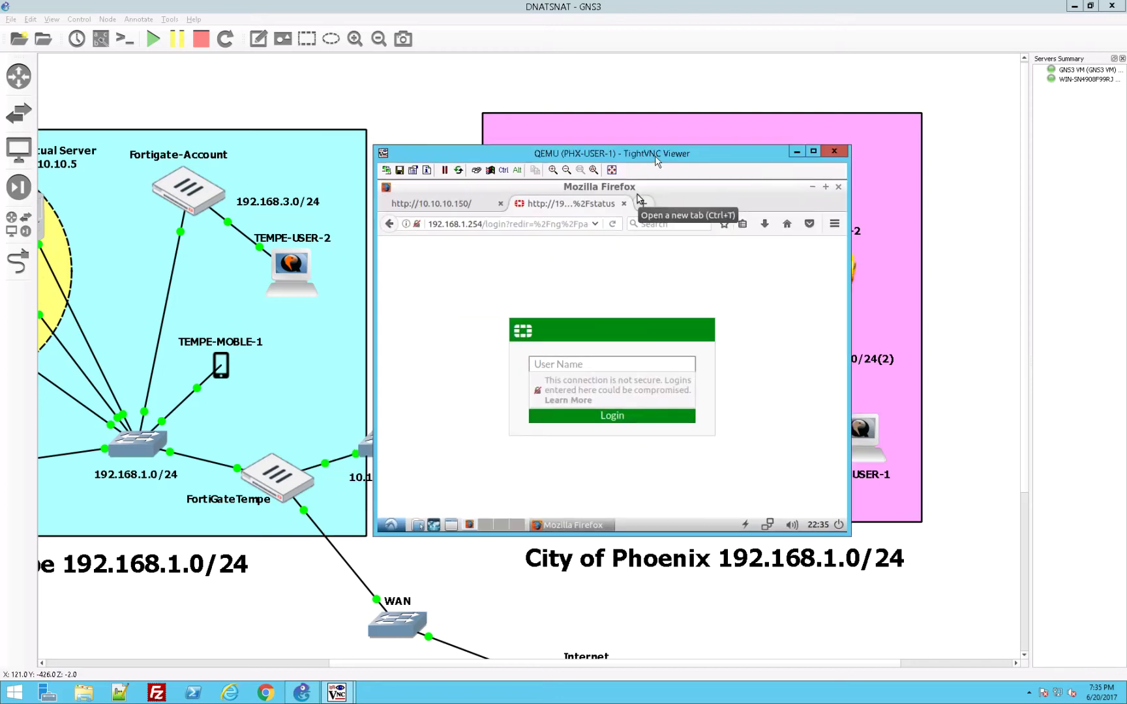
Step: On the 10.10.10.150 tab, change the address to 10.10.10.5 and load the virtual server page
click(450, 204)
click(482, 225)
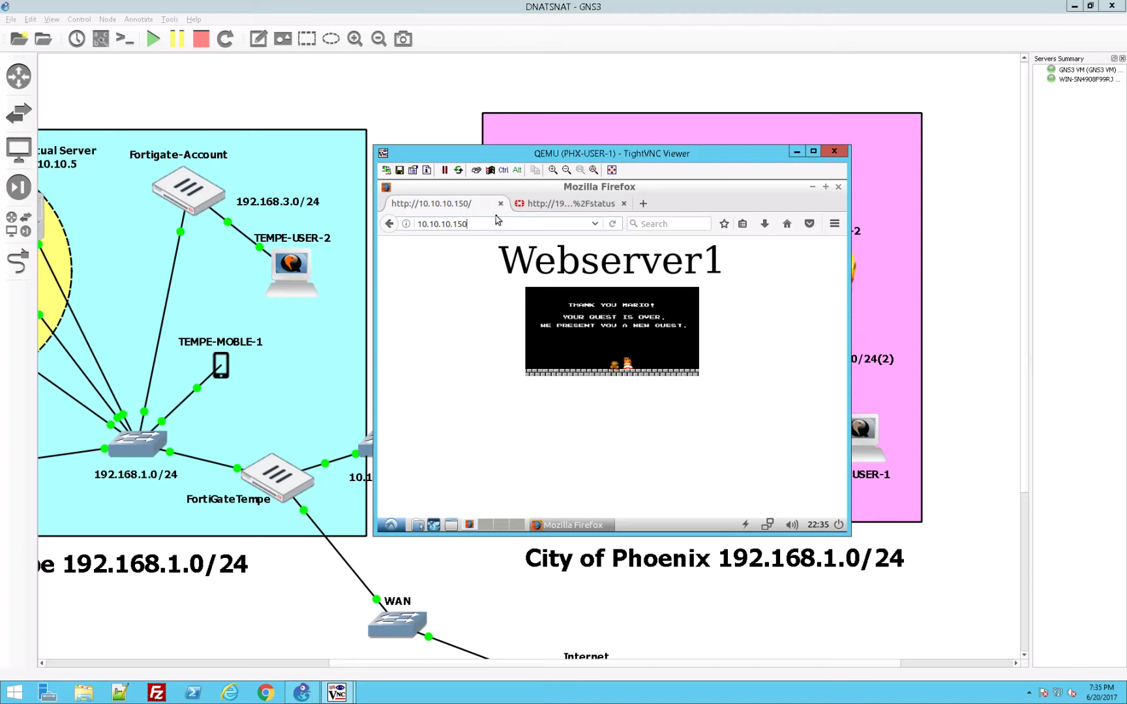
key(BackSpace)
key(BackSpace)
key(BackSpace)
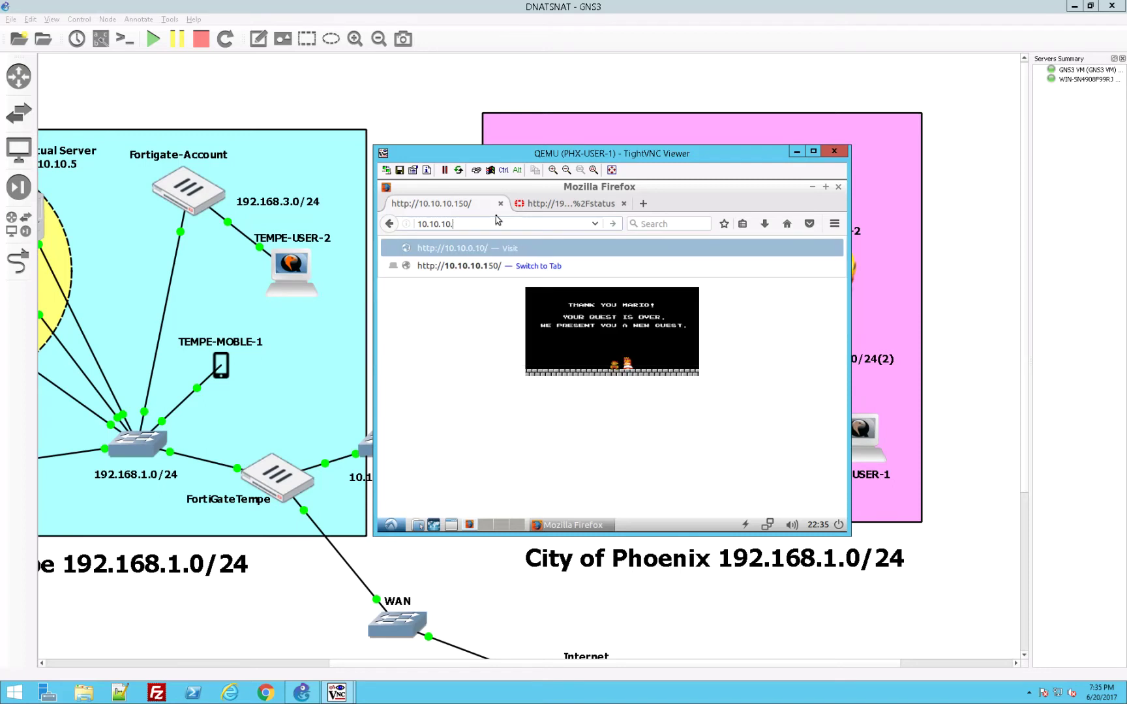
text(4)
key(BackSpace)
text(4)
key(BackSpace)
key(BackSpace)
text(.5)
key(Return)
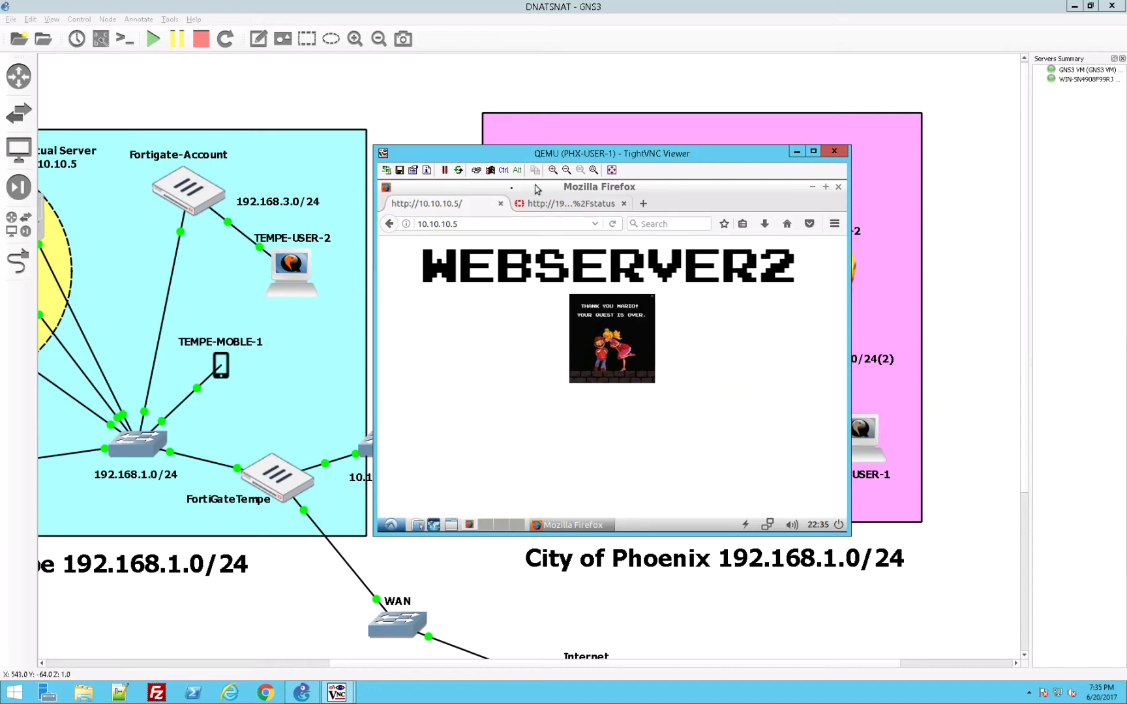
Step: Reload 10.10.10.5 twice to reach another web server, reloading its broken banner and small images
click(614, 224)
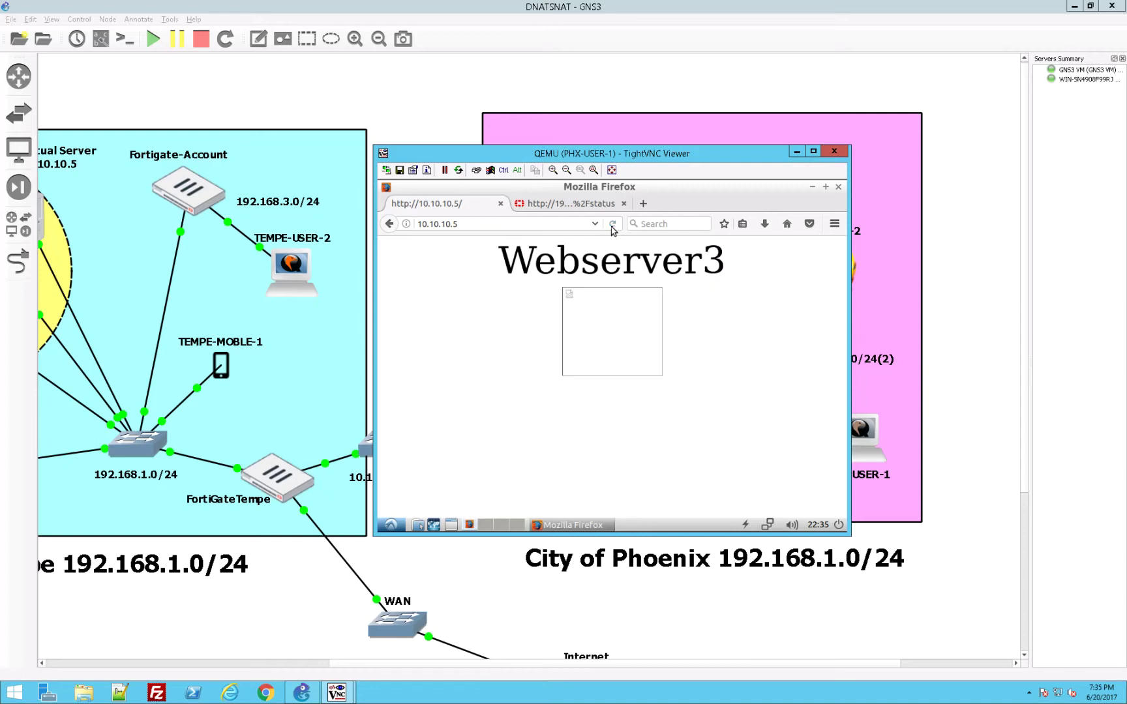
click(613, 224)
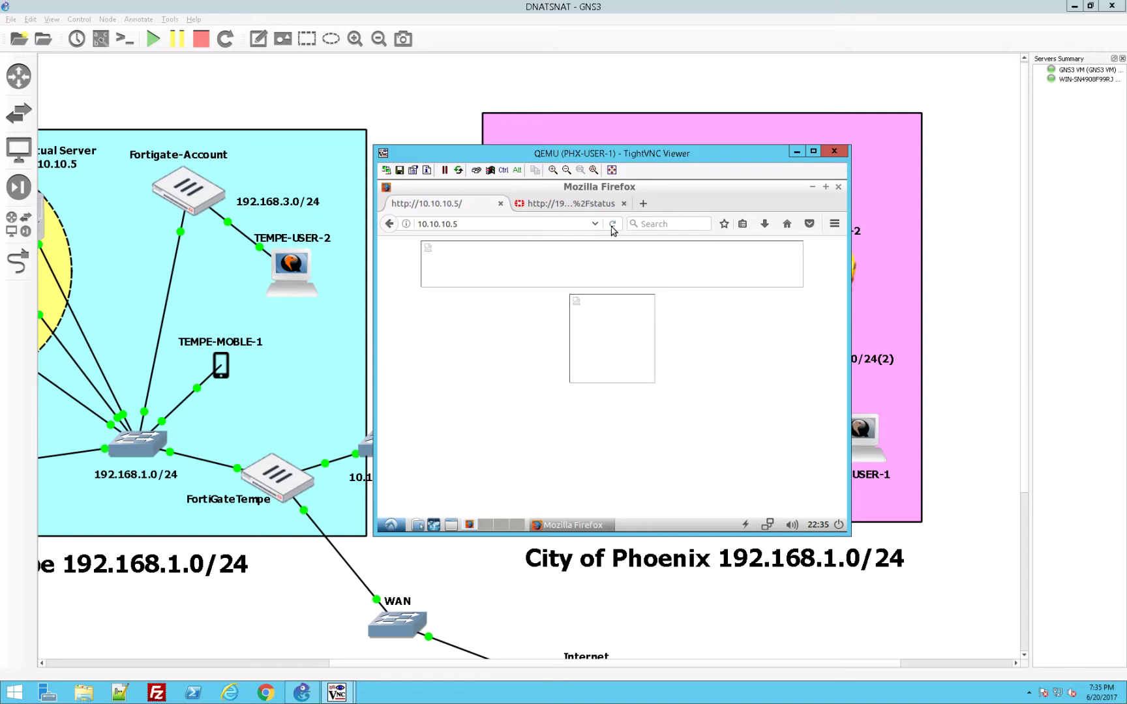
right_click(609, 277)
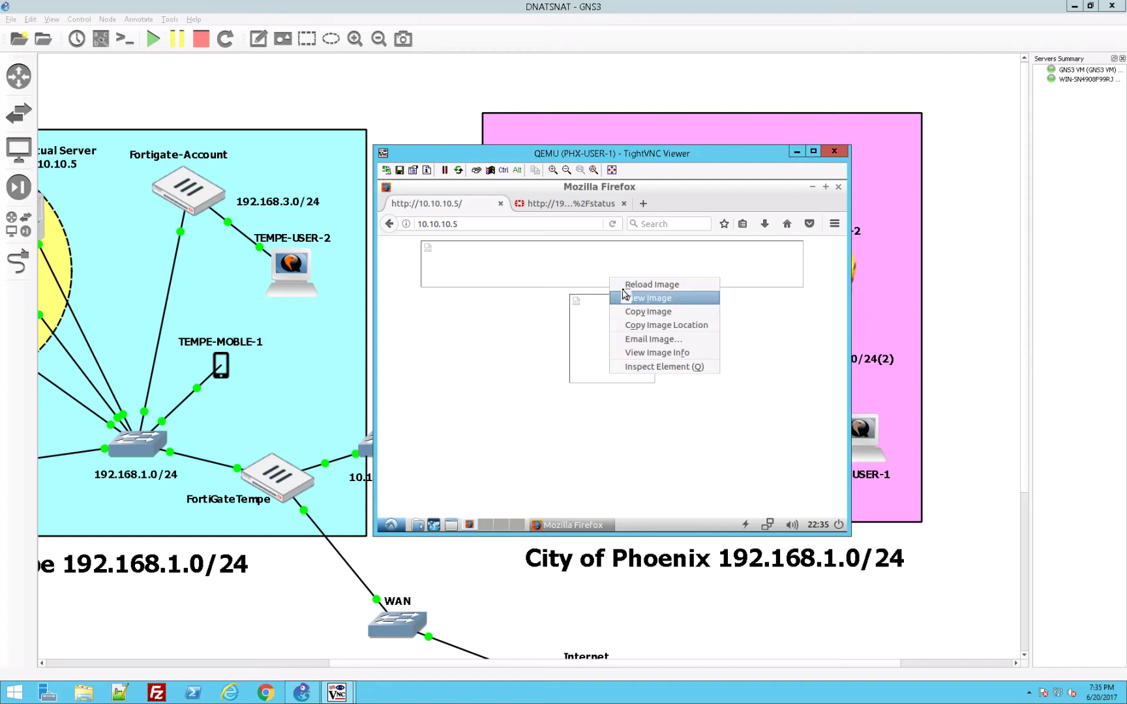
click(625, 285)
right_click(620, 320)
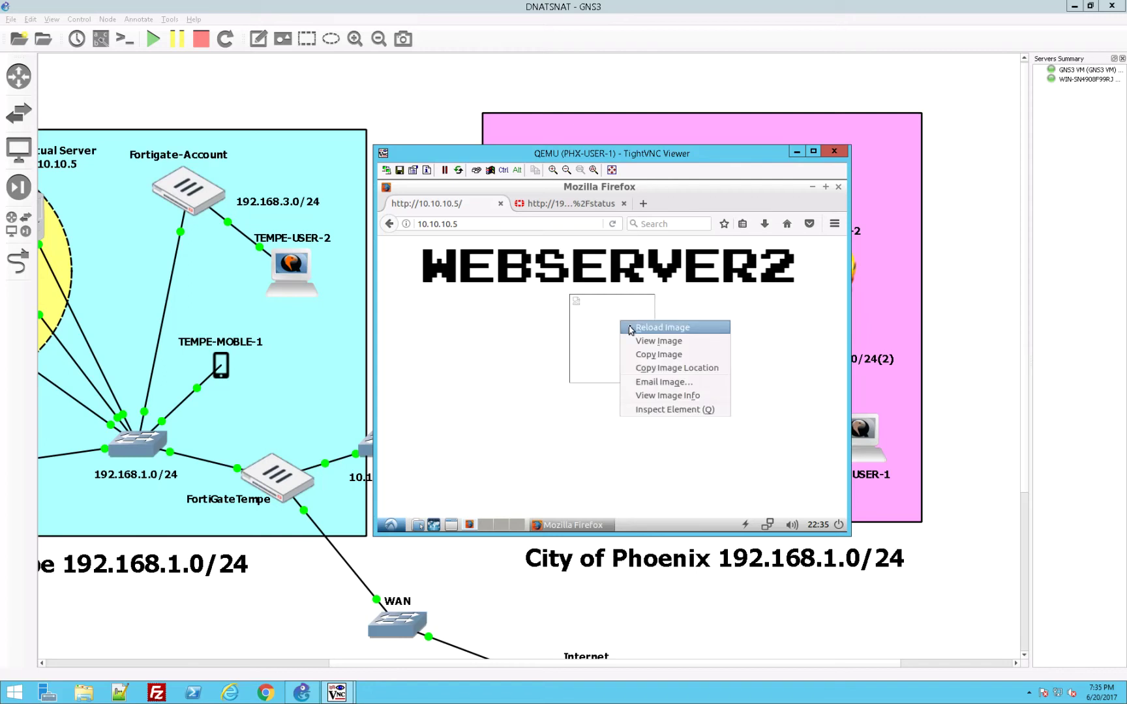
click(632, 329)
right_click(572, 314)
click(582, 320)
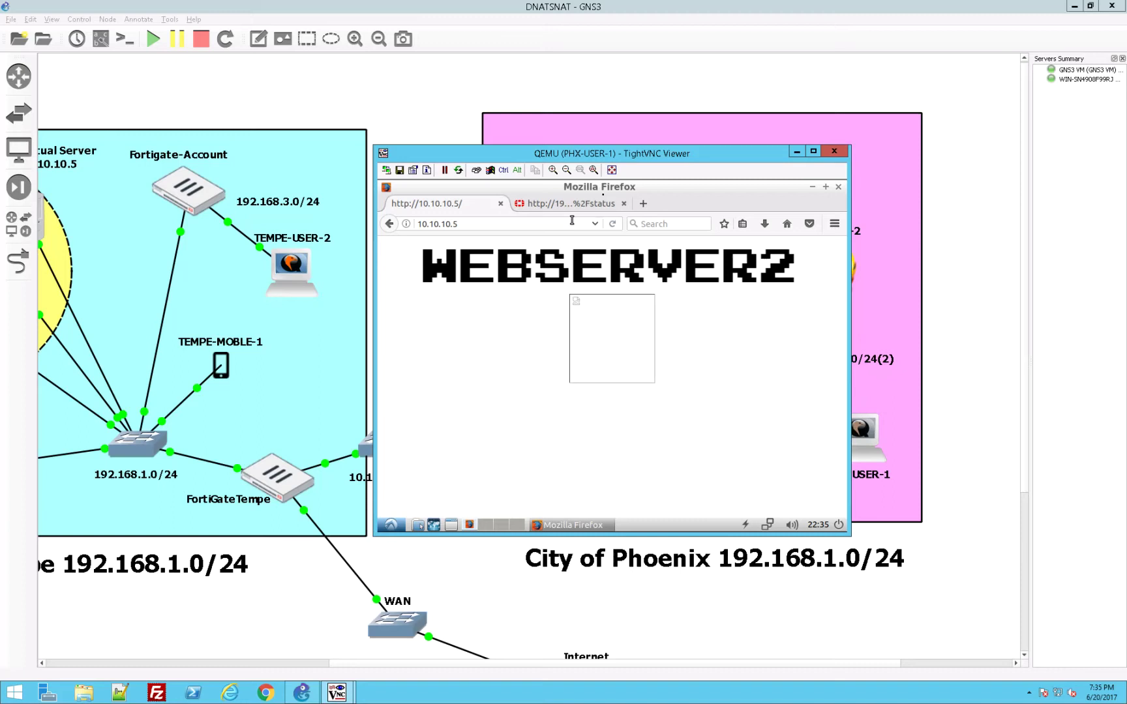
Step: Keep reloading through the next servers, reloading missing banner and Mario images, then return to GNS3
click(614, 225)
right_click(623, 257)
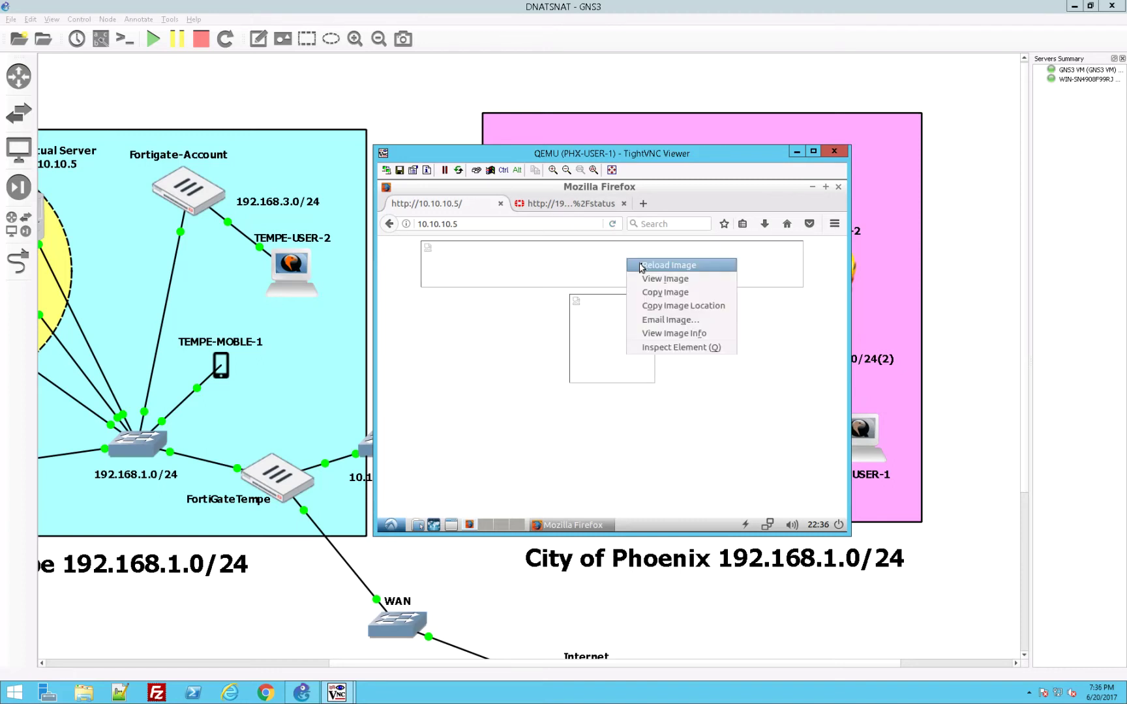
click(643, 266)
right_click(632, 305)
click(650, 311)
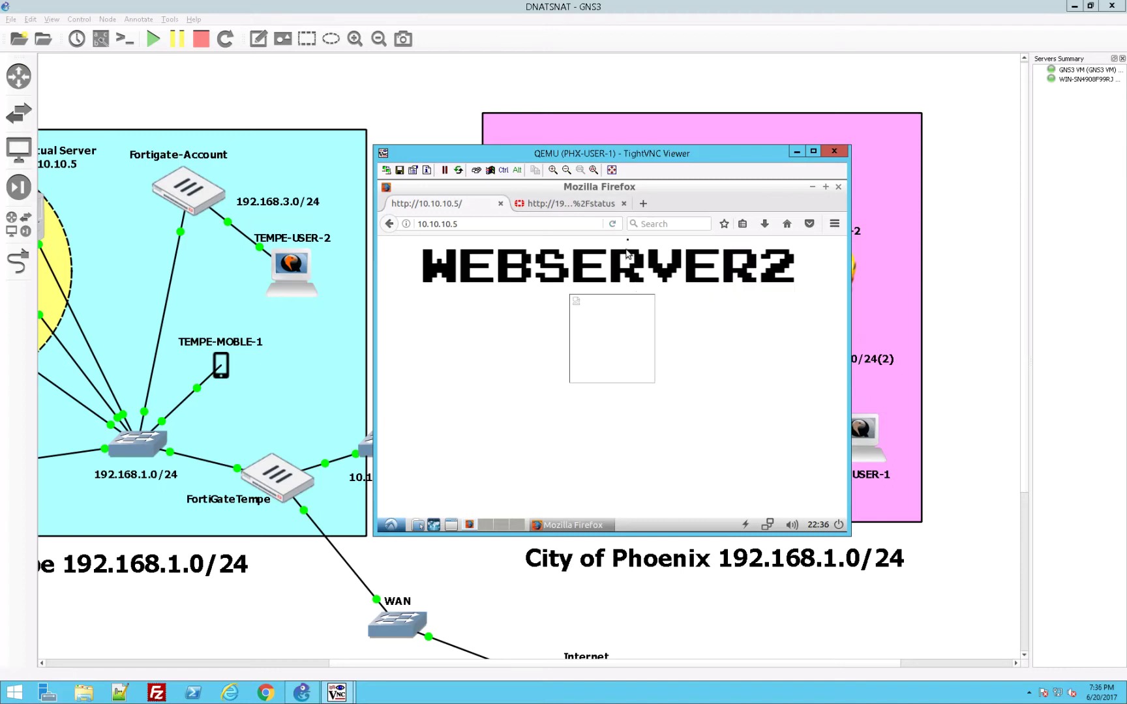
click(614, 225)
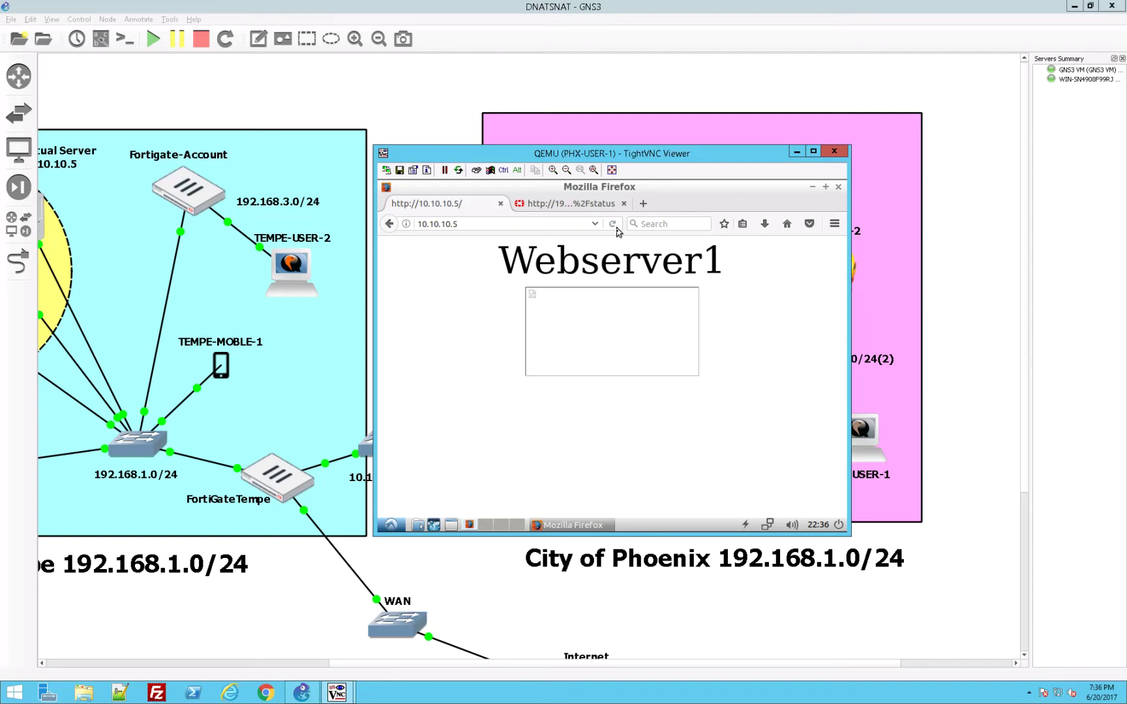
right_click(624, 302)
click(636, 312)
right_click(632, 309)
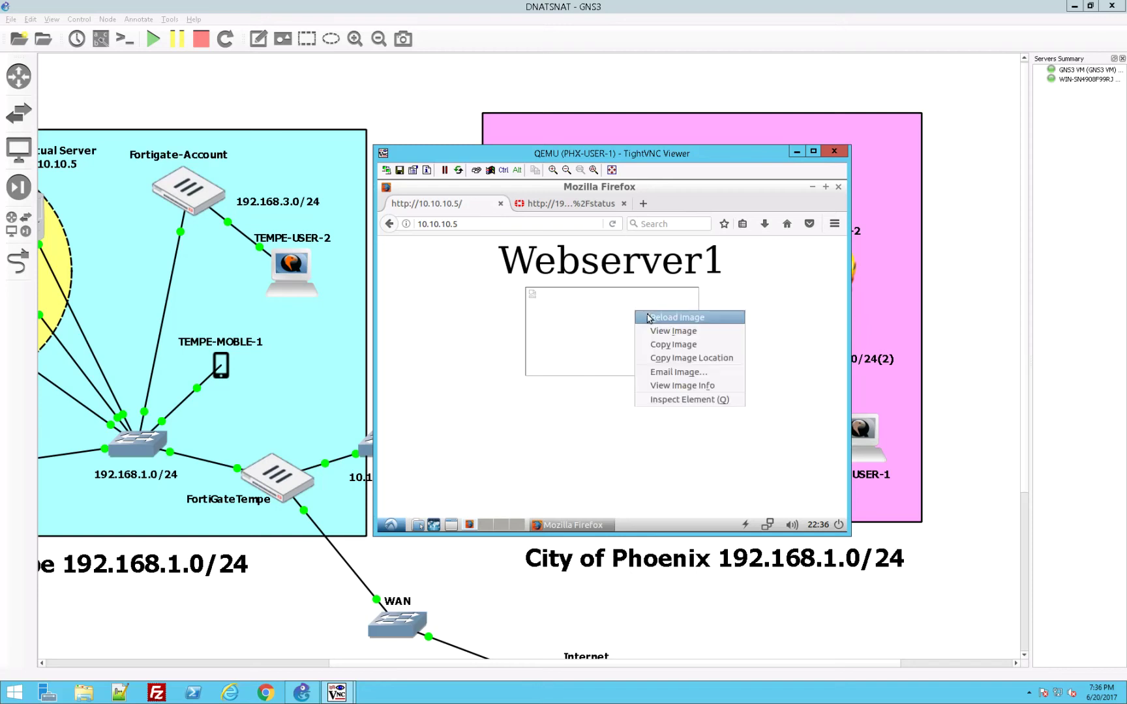
click(645, 316)
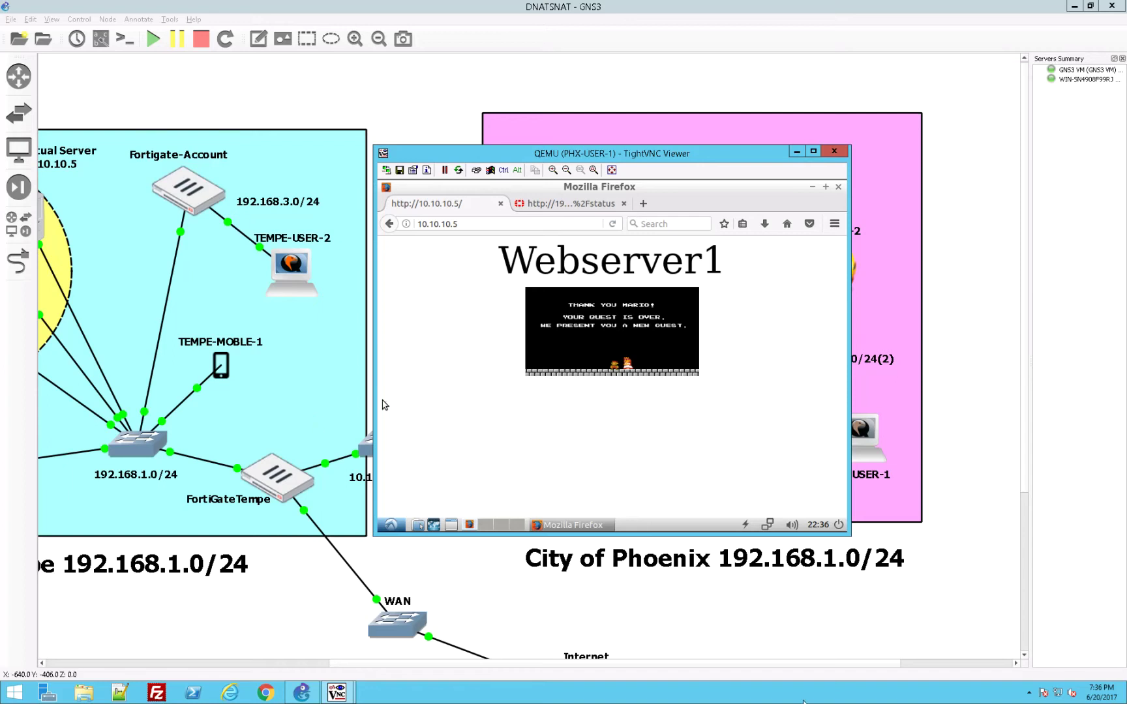
click(744, 667)
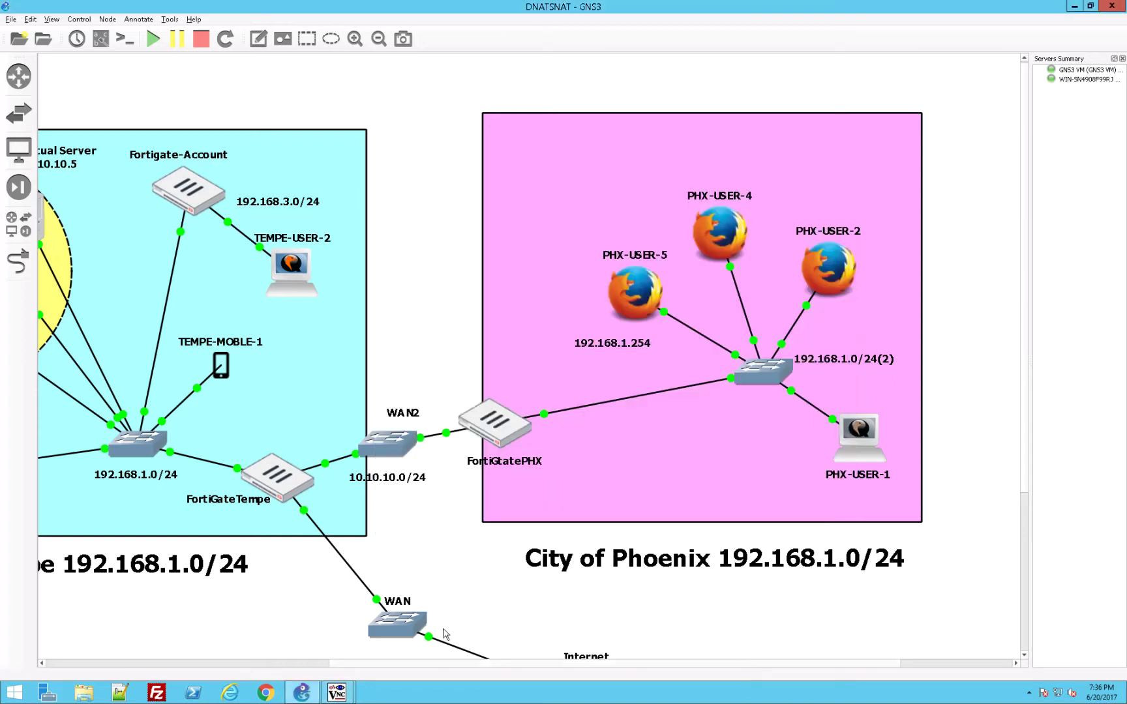
Step: Open TEMPE-USER-1's console and begin typing the FortiGate admin user name at the login form
drag(557, 663, 325, 663)
double_click(375, 480)
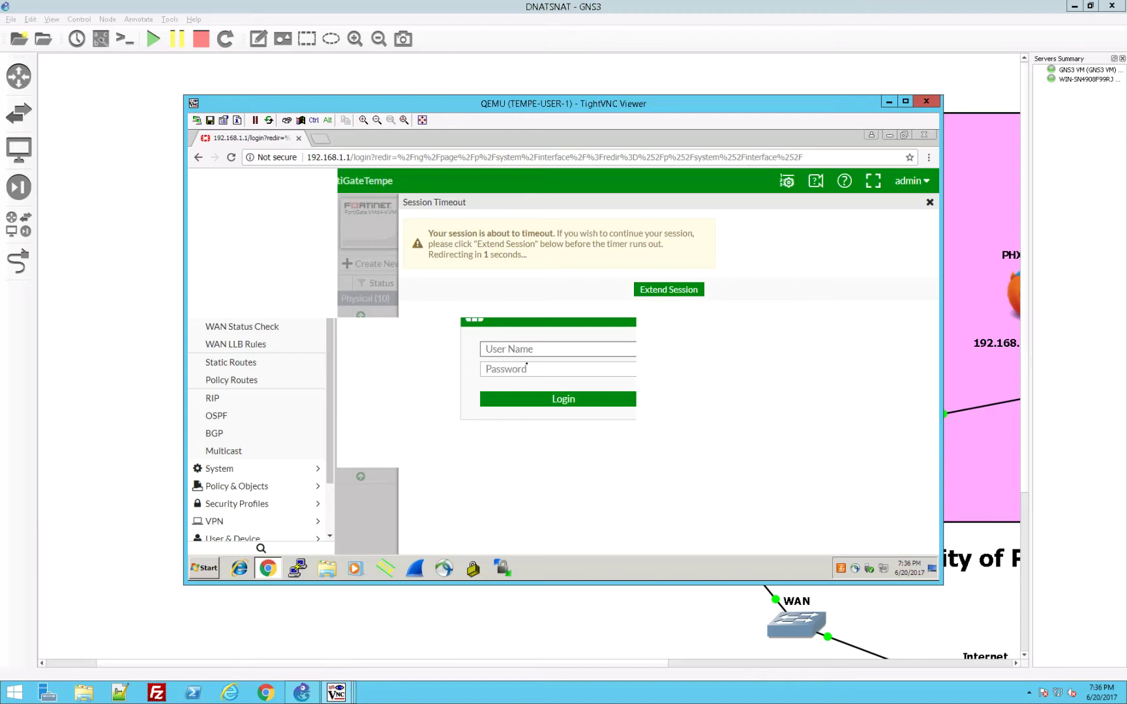
click(542, 355)
text(ad)
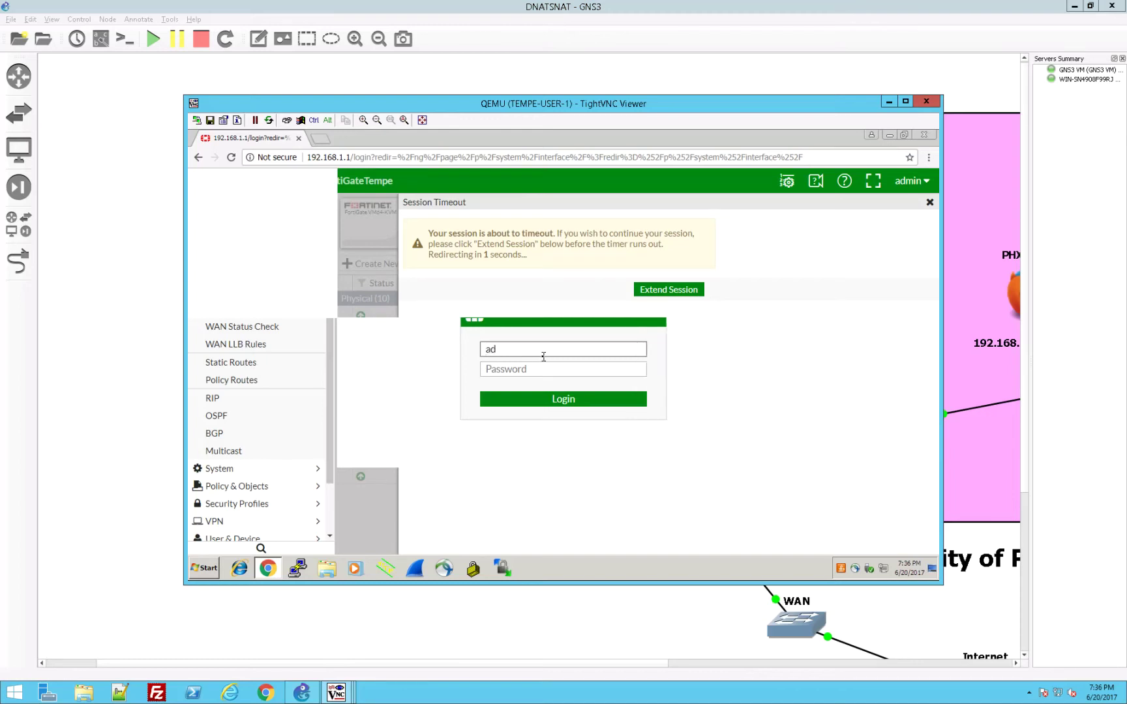
text(mi)
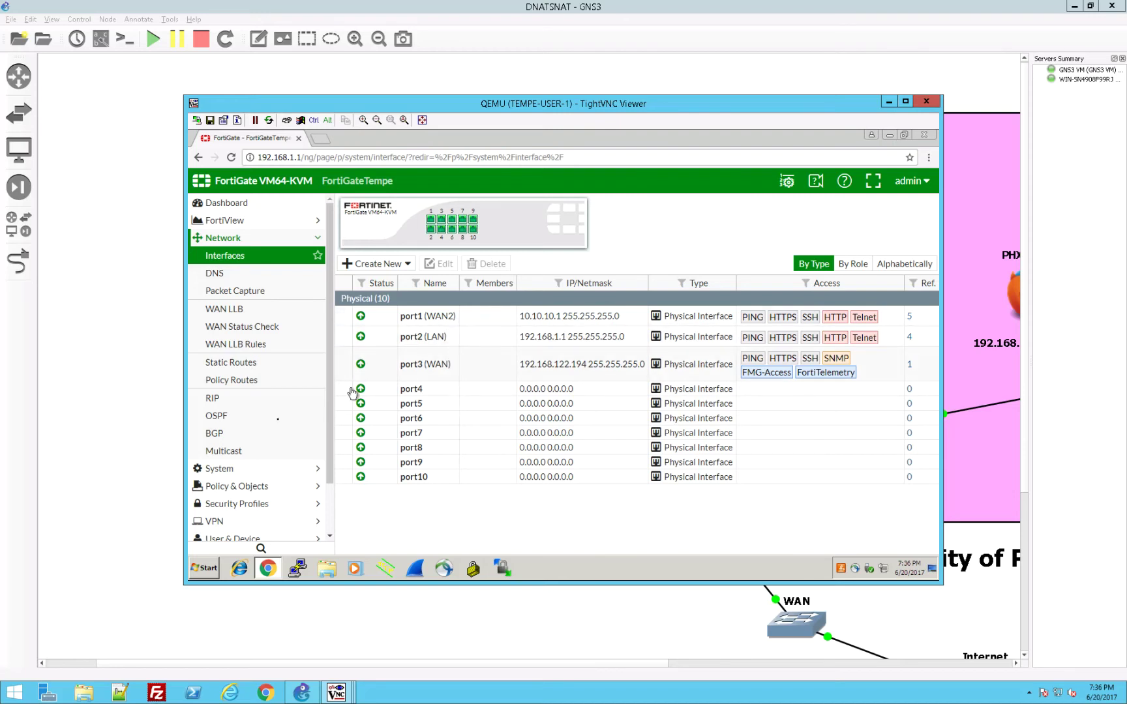
Step: Inspect the WebServer virtual server and its real-server members, ending on the Virtual Servers list
click(265, 486)
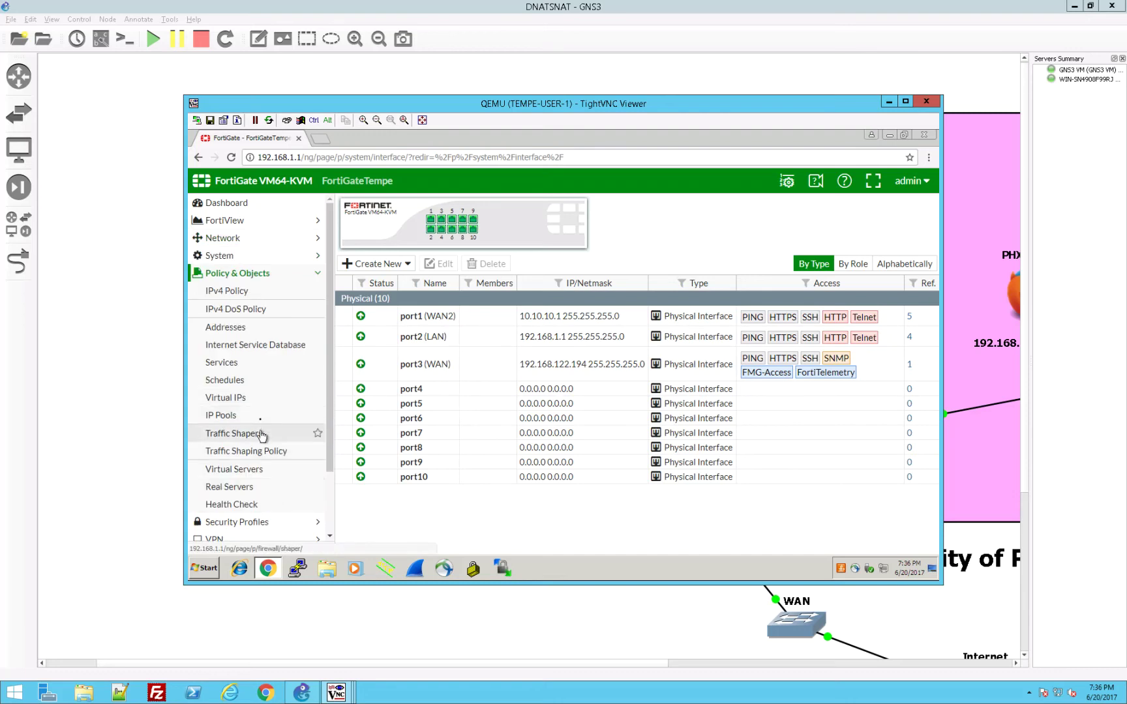
click(266, 471)
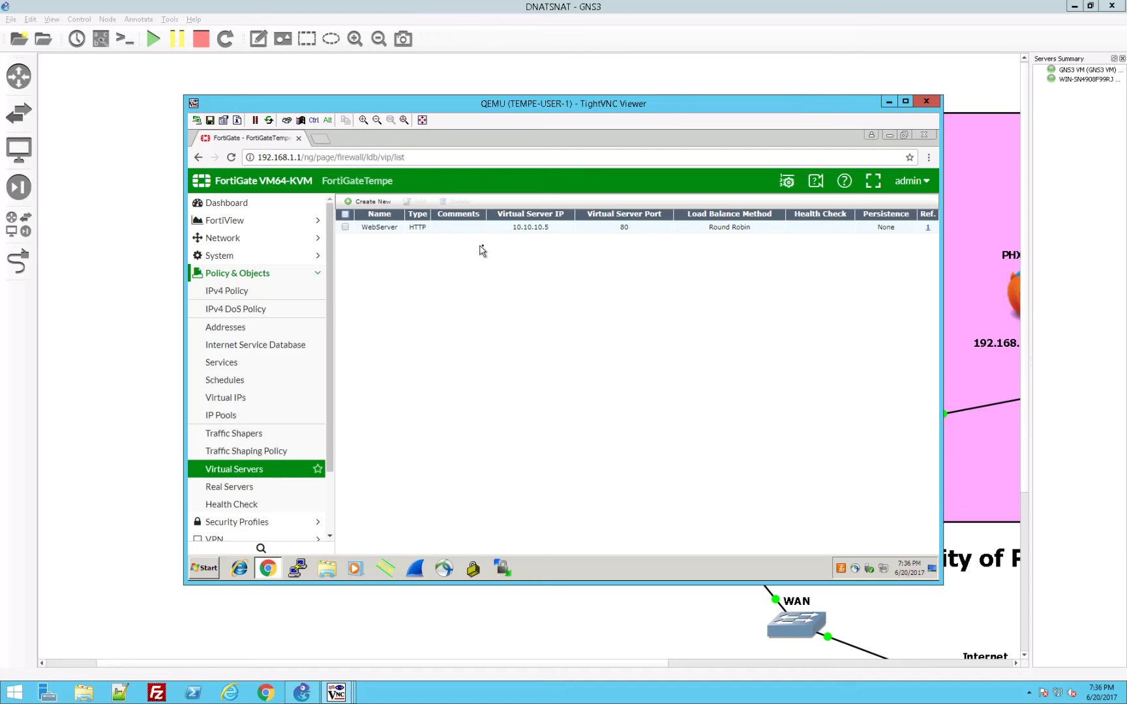
click(562, 228)
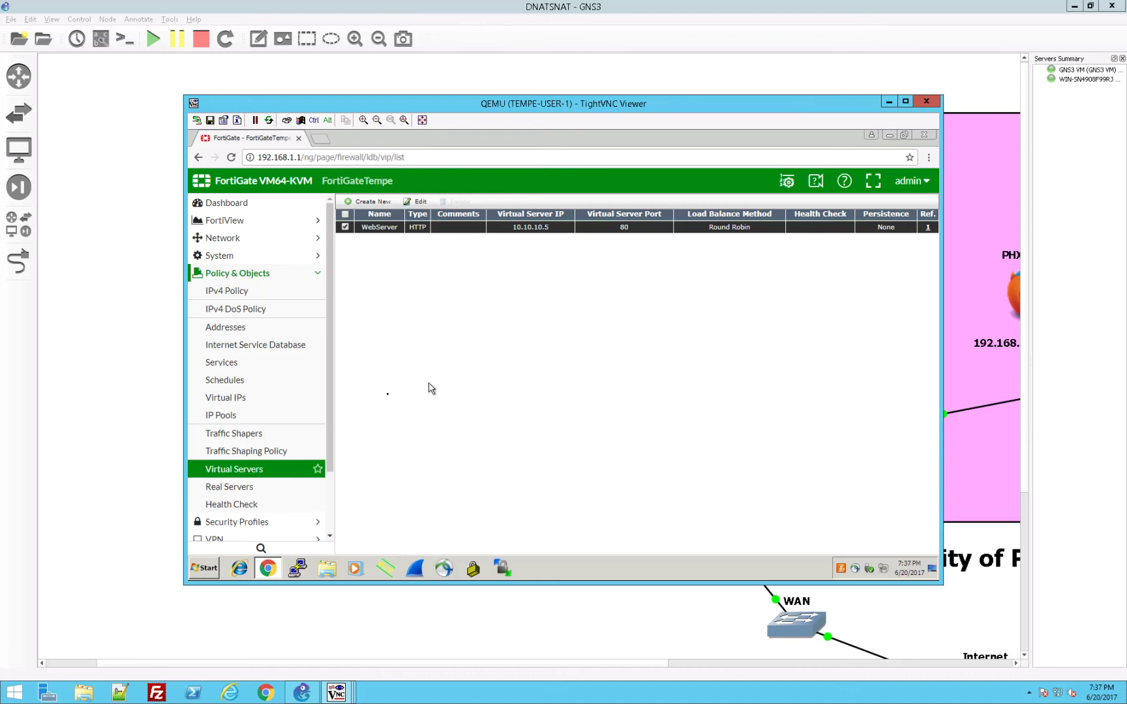
click(246, 494)
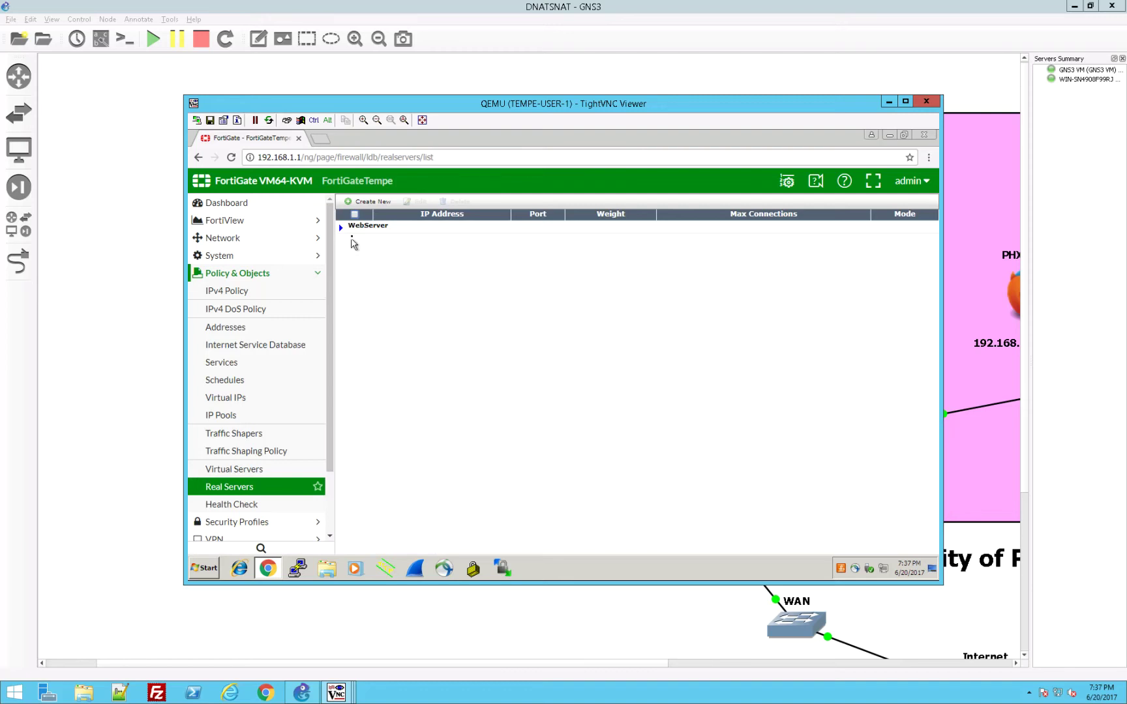
click(342, 228)
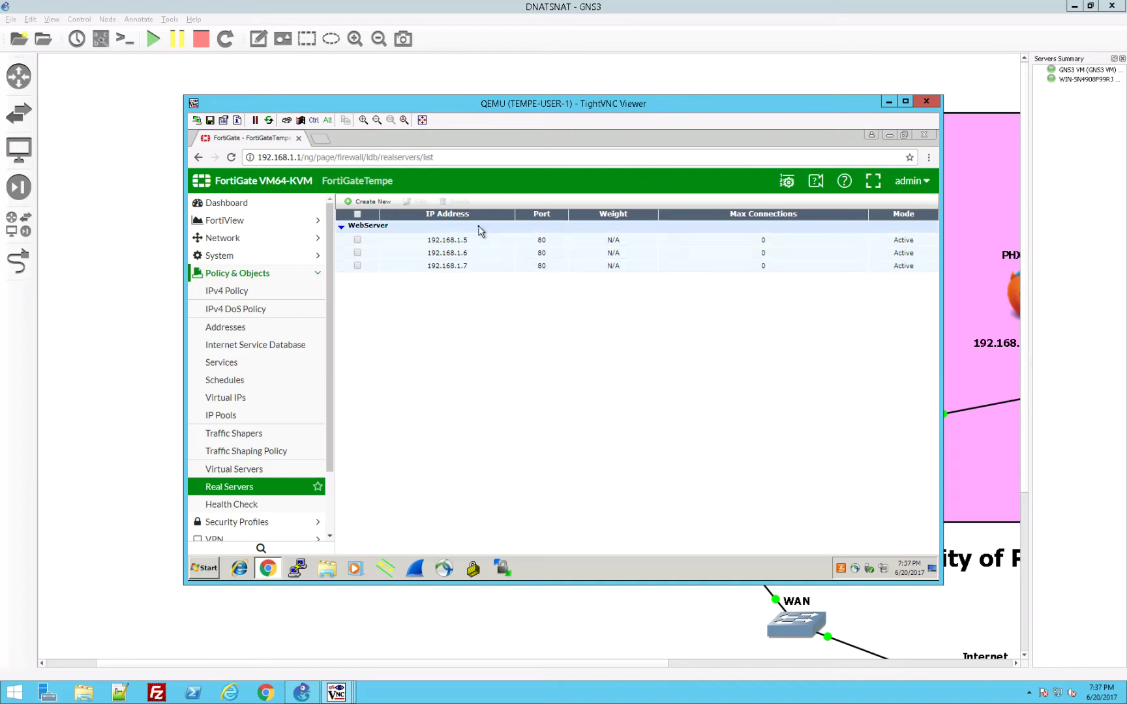
click(267, 473)
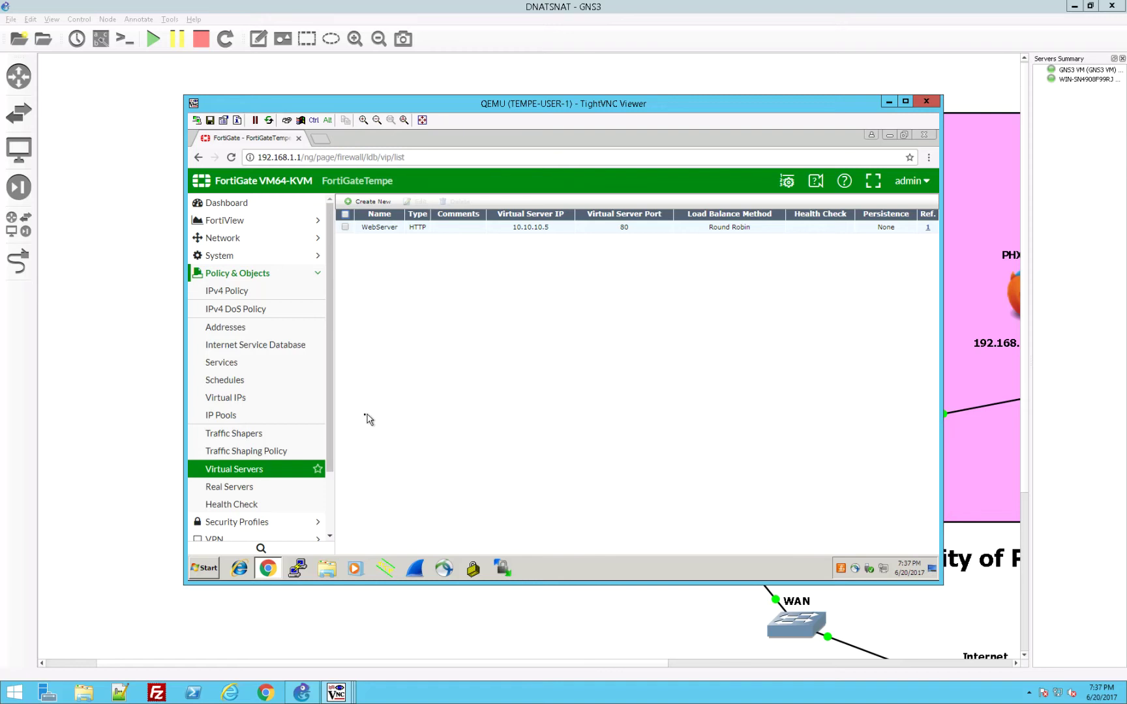
Step: Select the WebServer policy in the IPv4 Policy list and scroll across to check its WAN2-to-LAN and NAT columns
click(281, 293)
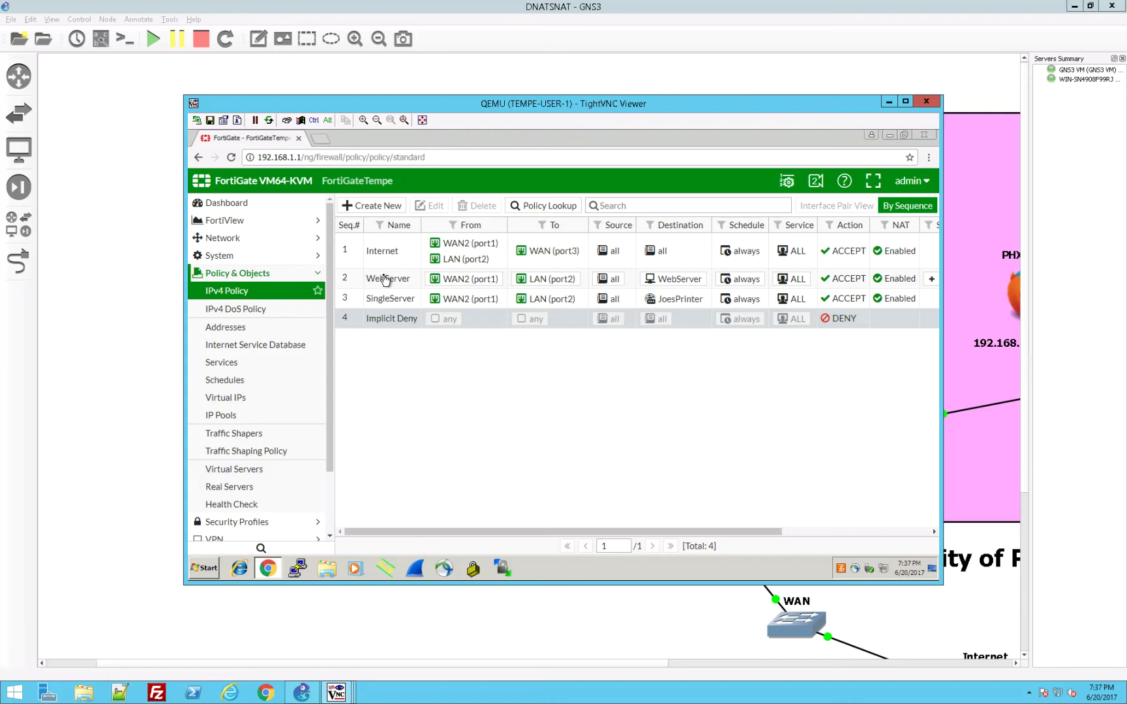
mouse_move(443, 281)
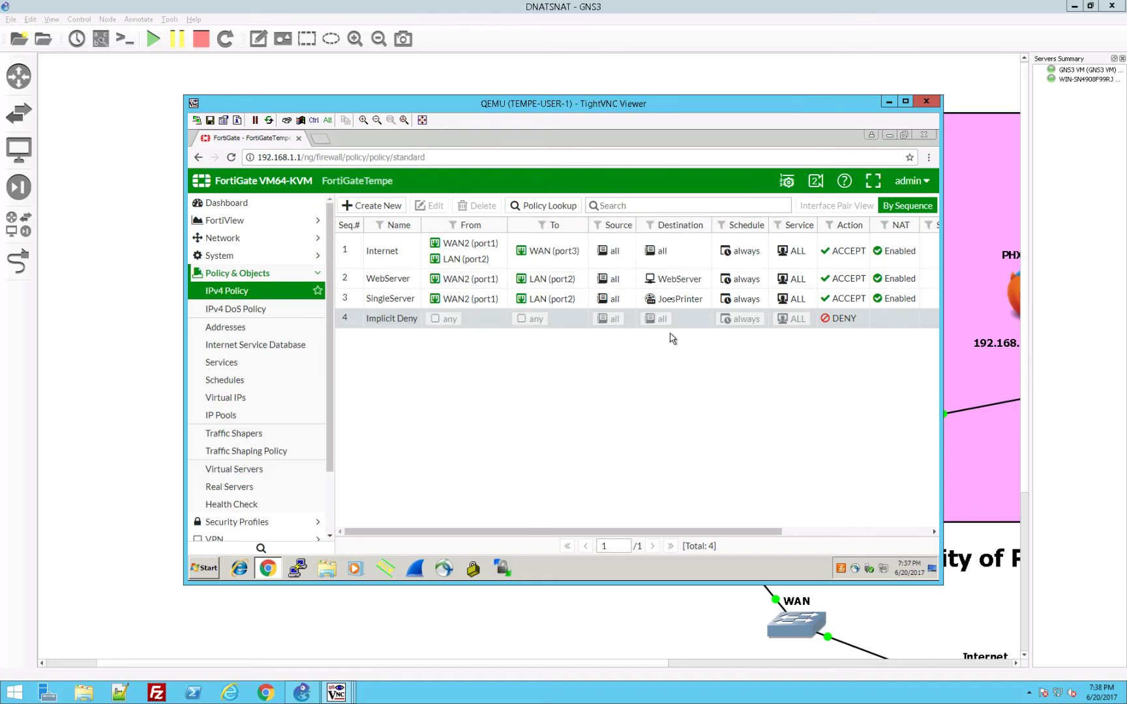
mouse_move(696, 279)
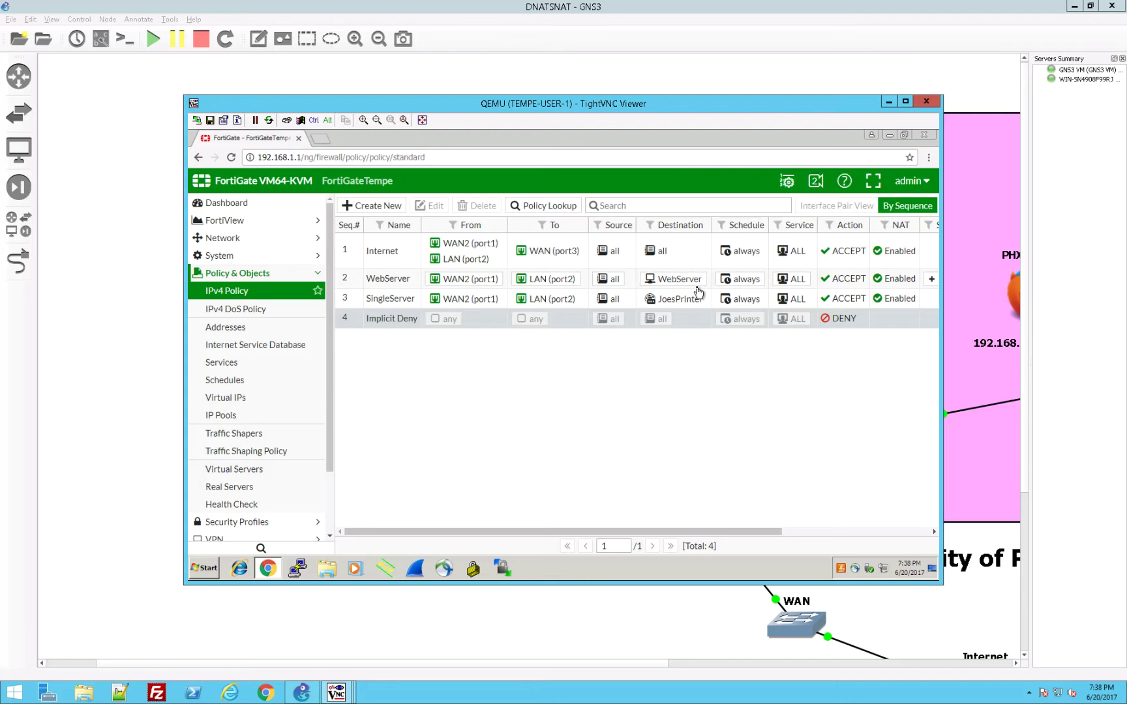
right_click(797, 297)
click(896, 280)
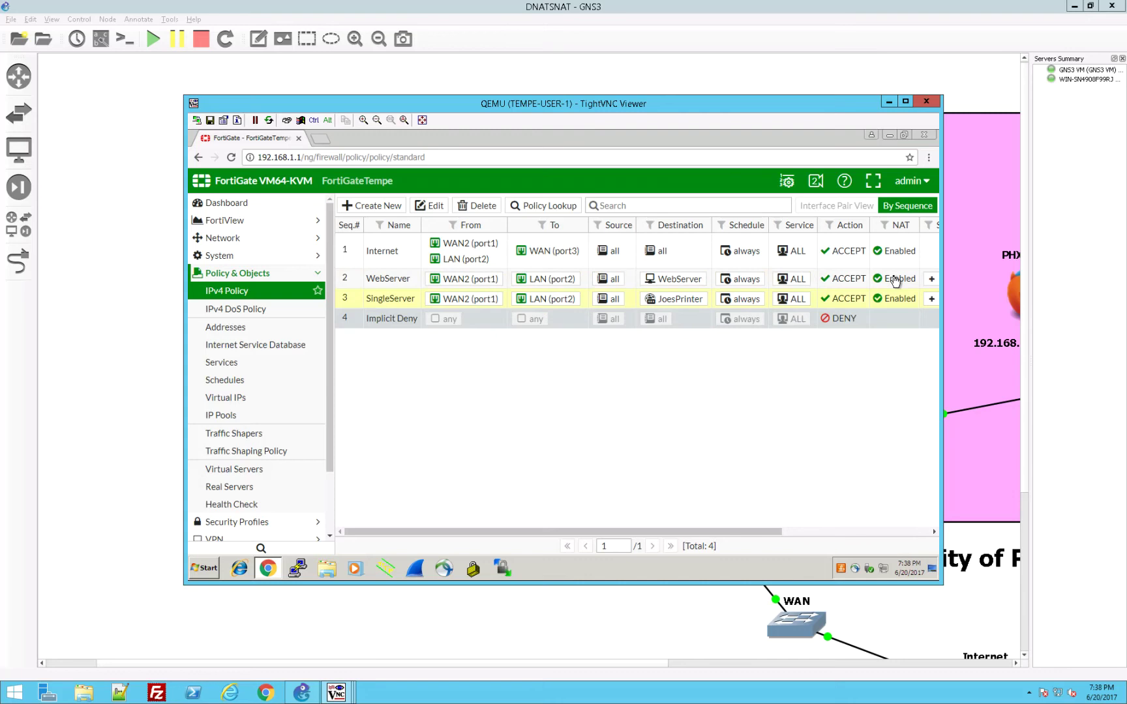
click(896, 280)
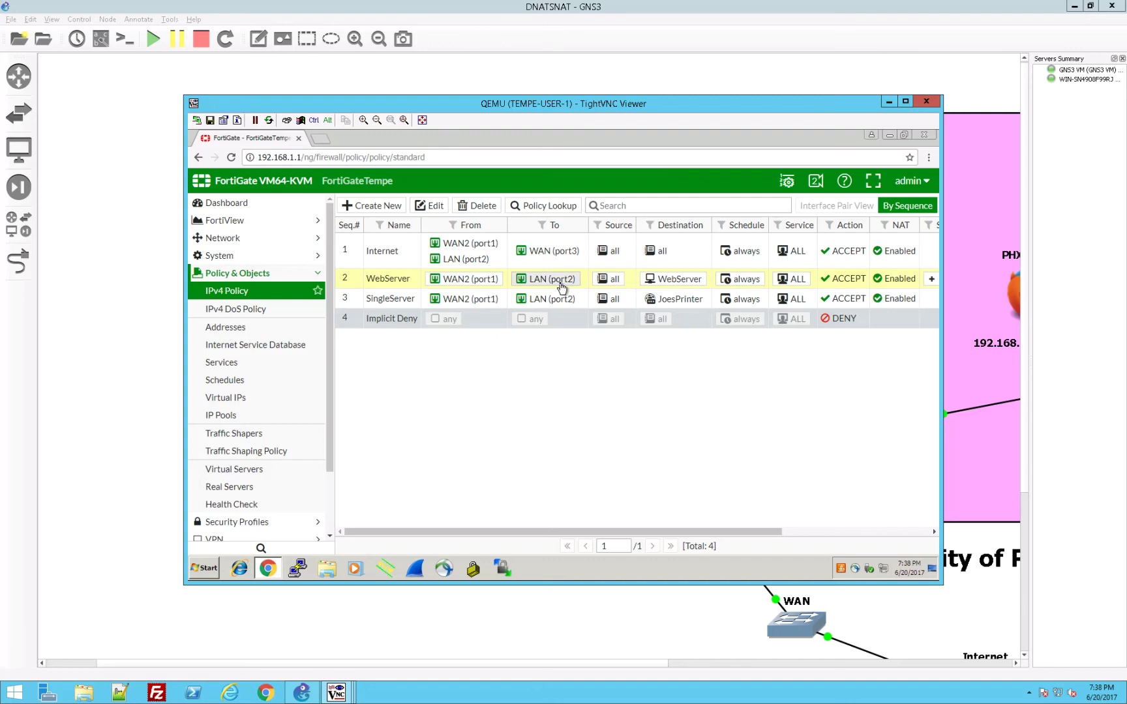
mouse_move(560, 287)
drag(759, 533, 934, 534)
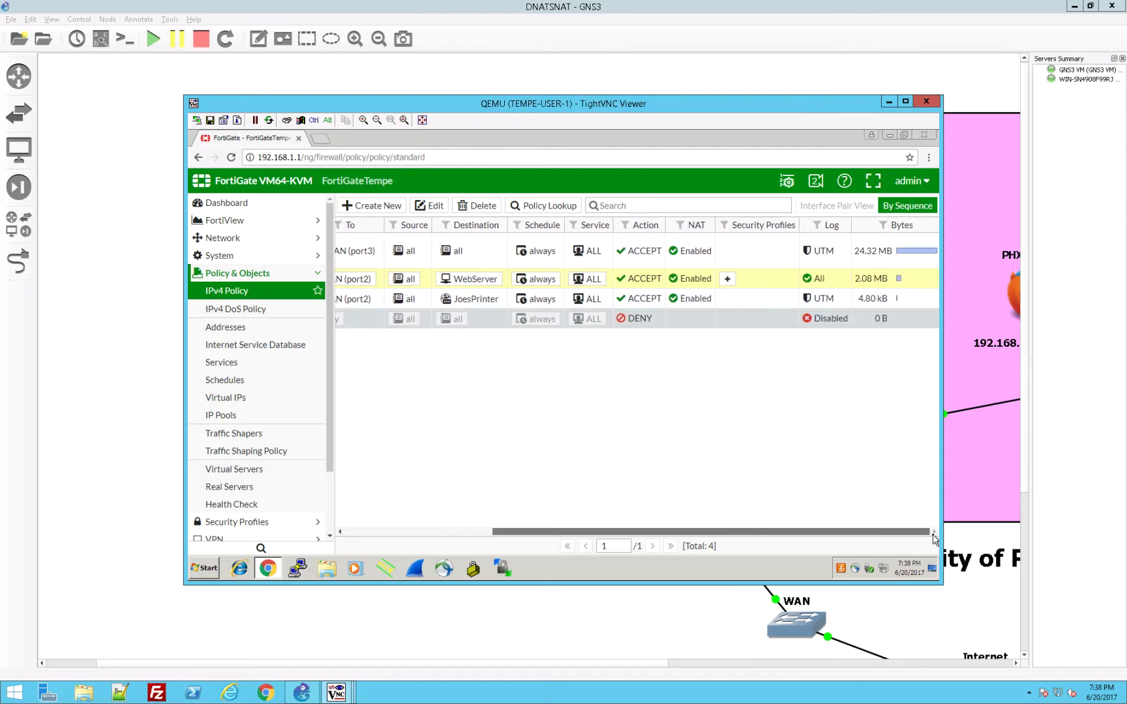
drag(933, 538, 595, 519)
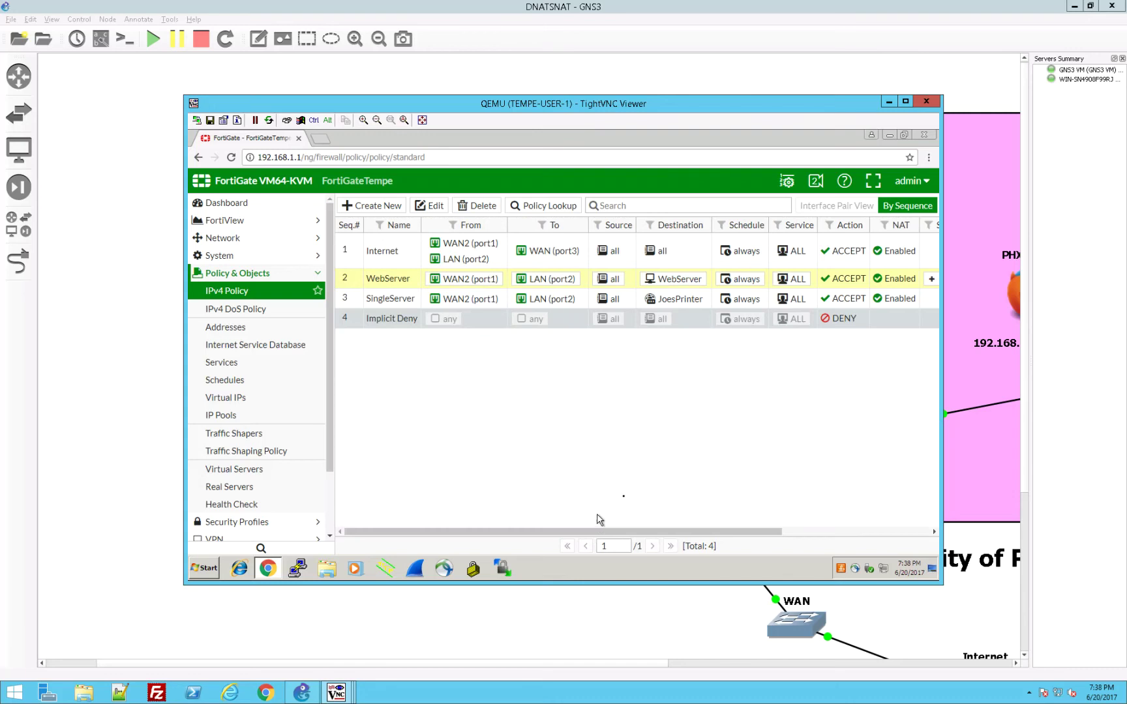
Step: Set NAT on the WebServer policy to Disable, then go back to the GNS3 topology
mouse_move(704, 283)
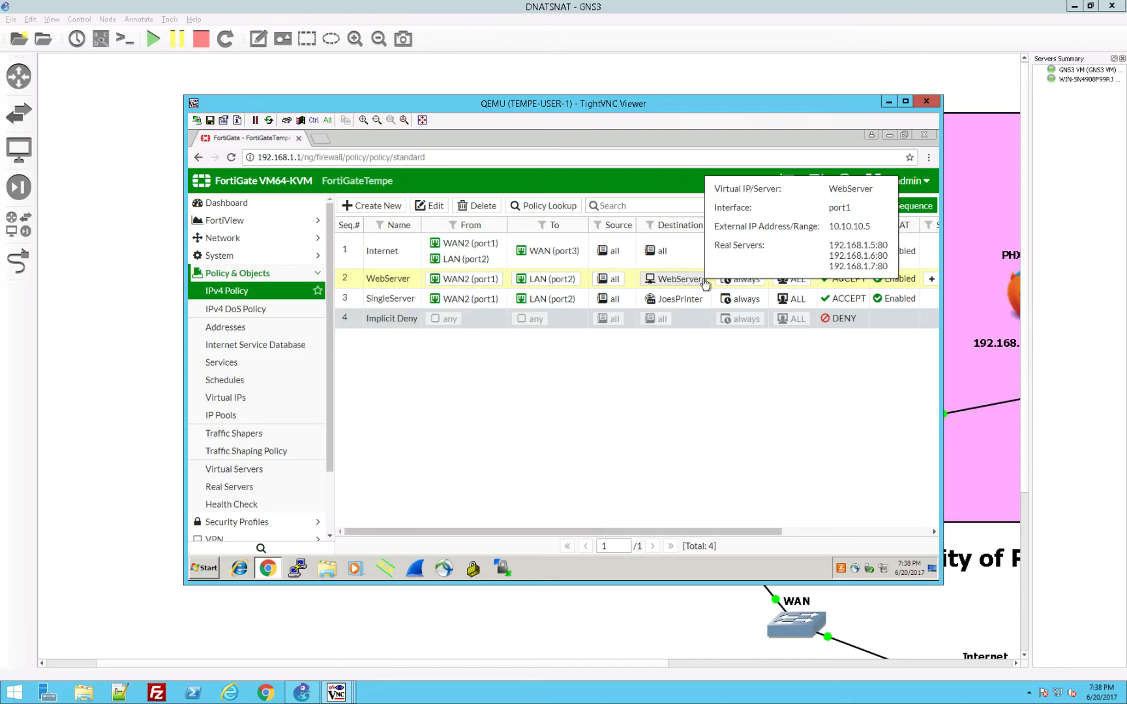
right_click(885, 282)
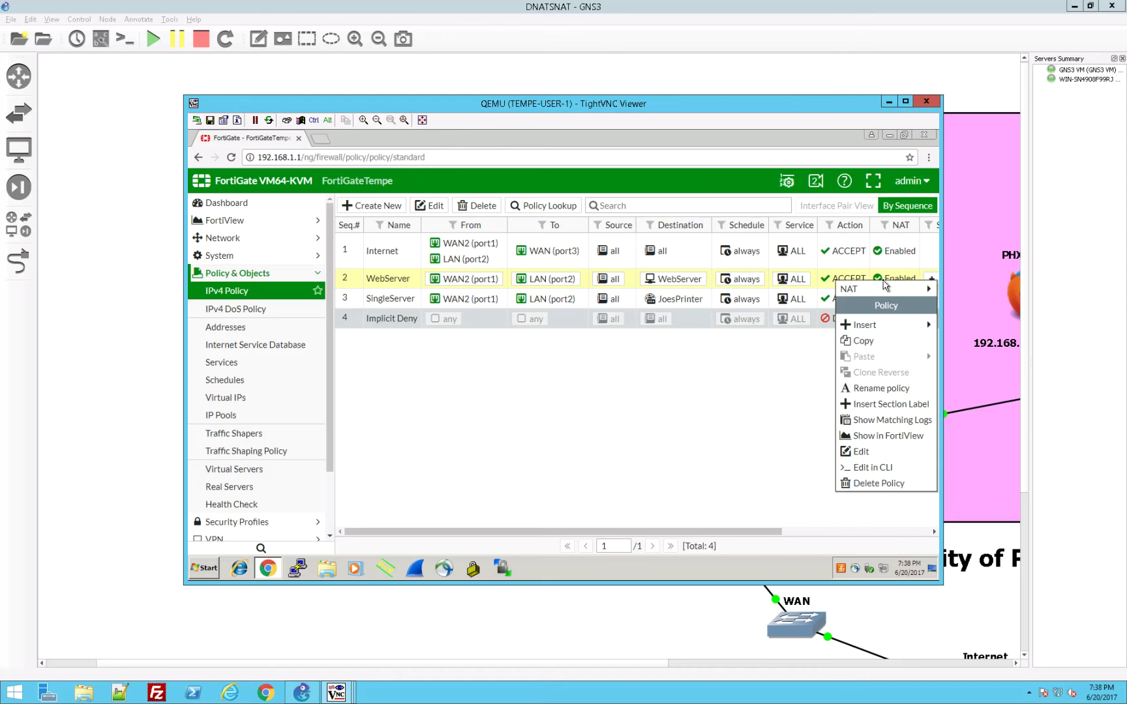
mouse_move(885, 292)
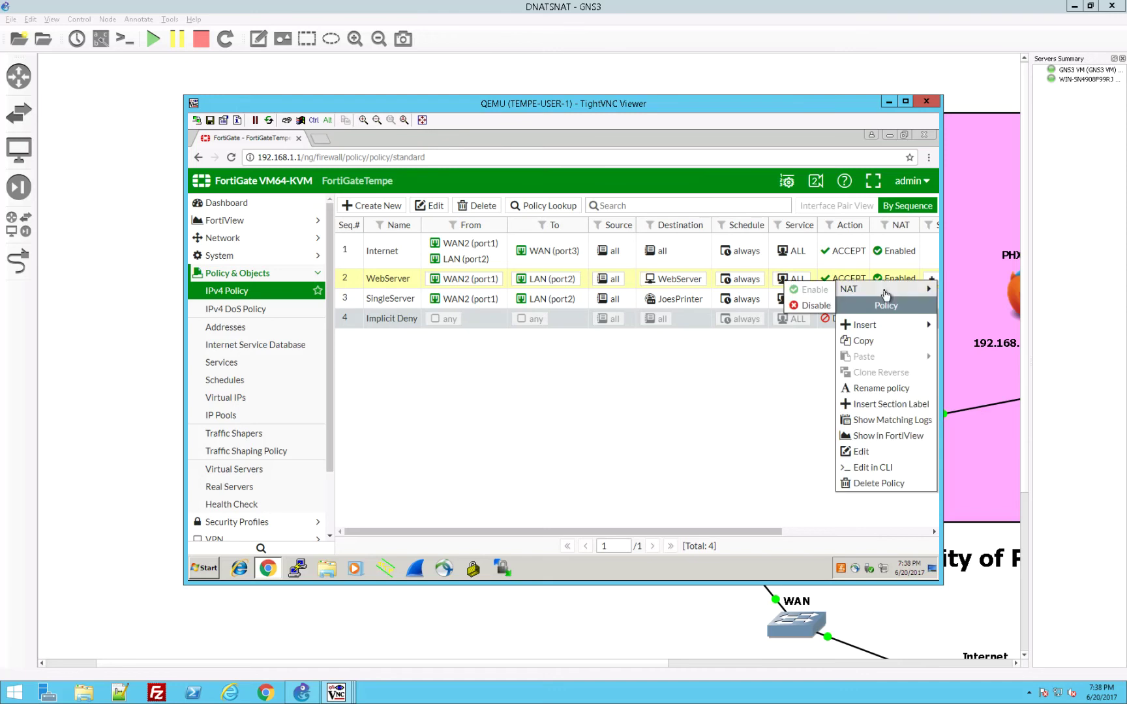
click(813, 304)
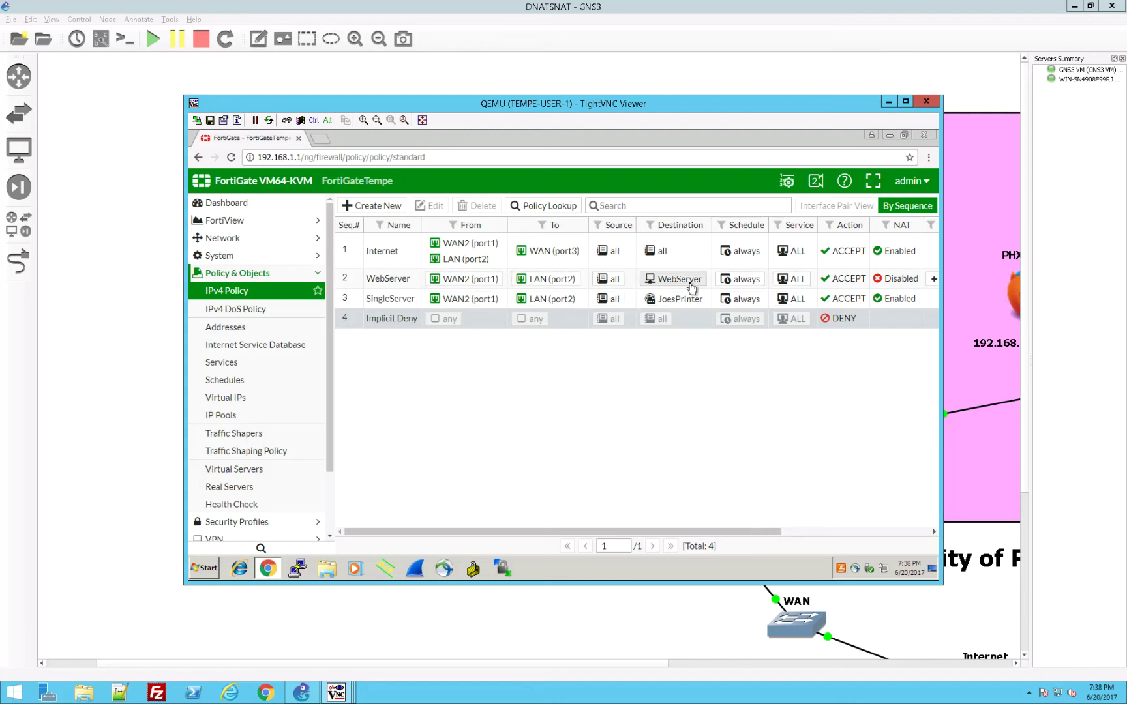
mouse_move(691, 288)
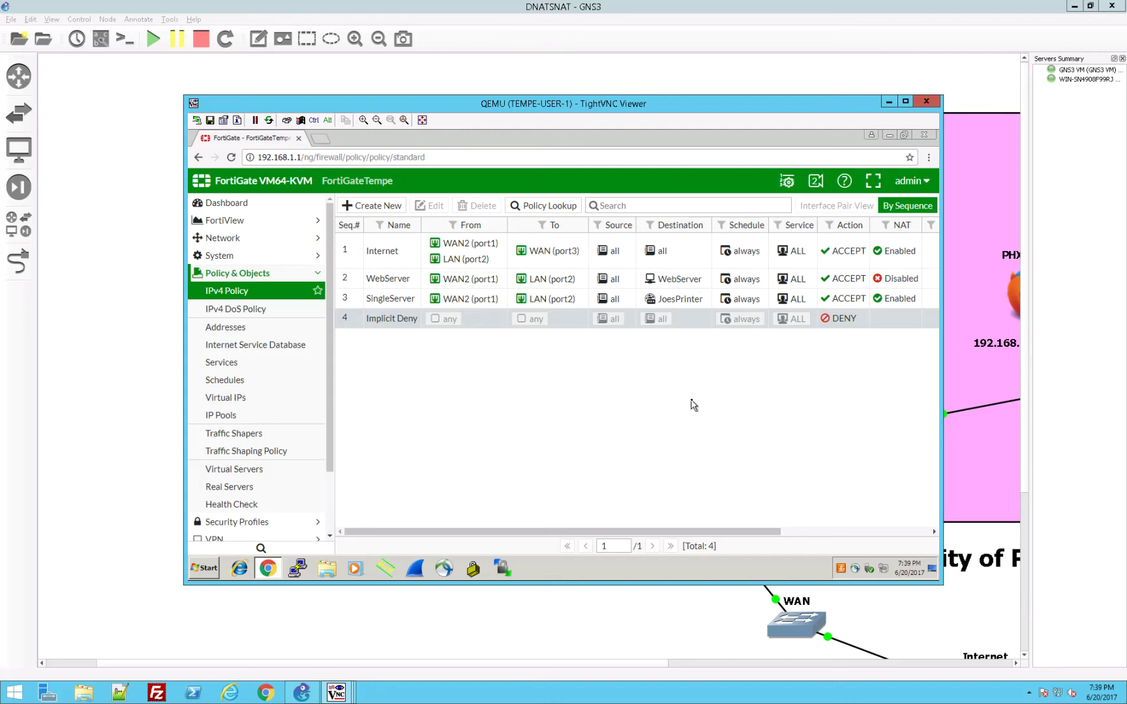
click(785, 663)
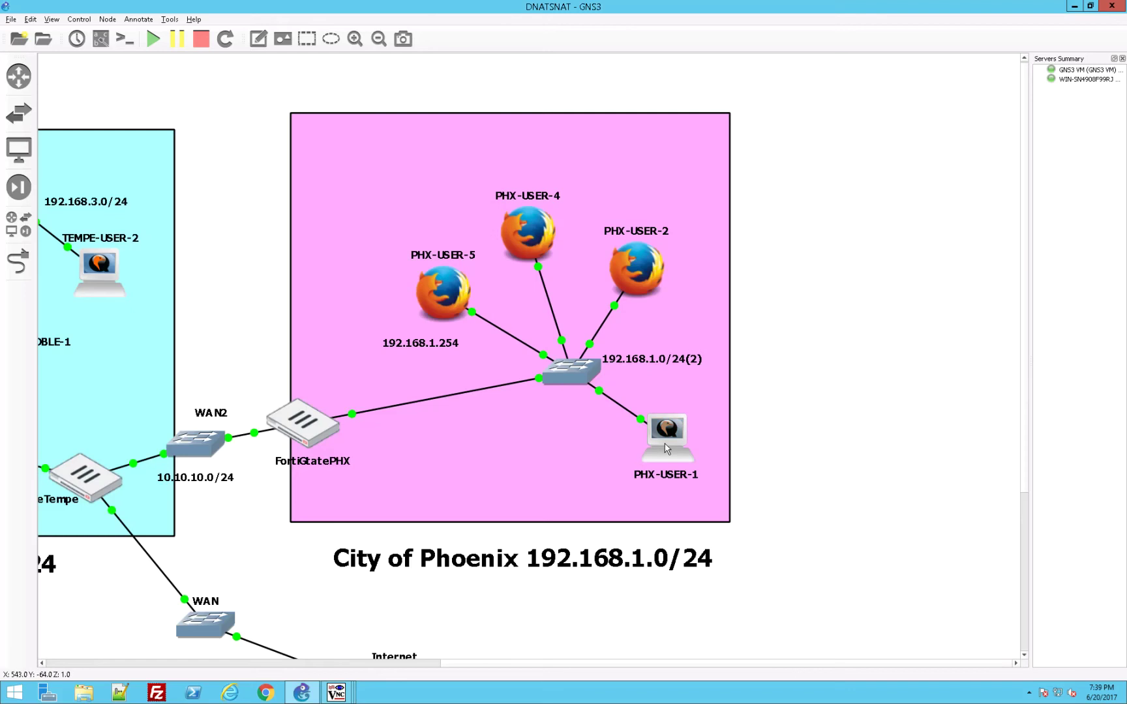
Step: From PHX-USER-1's Firefox, reload 10.10.10.5 several times, moving from WEBSERVER2 to Webserver3
double_click(667, 448)
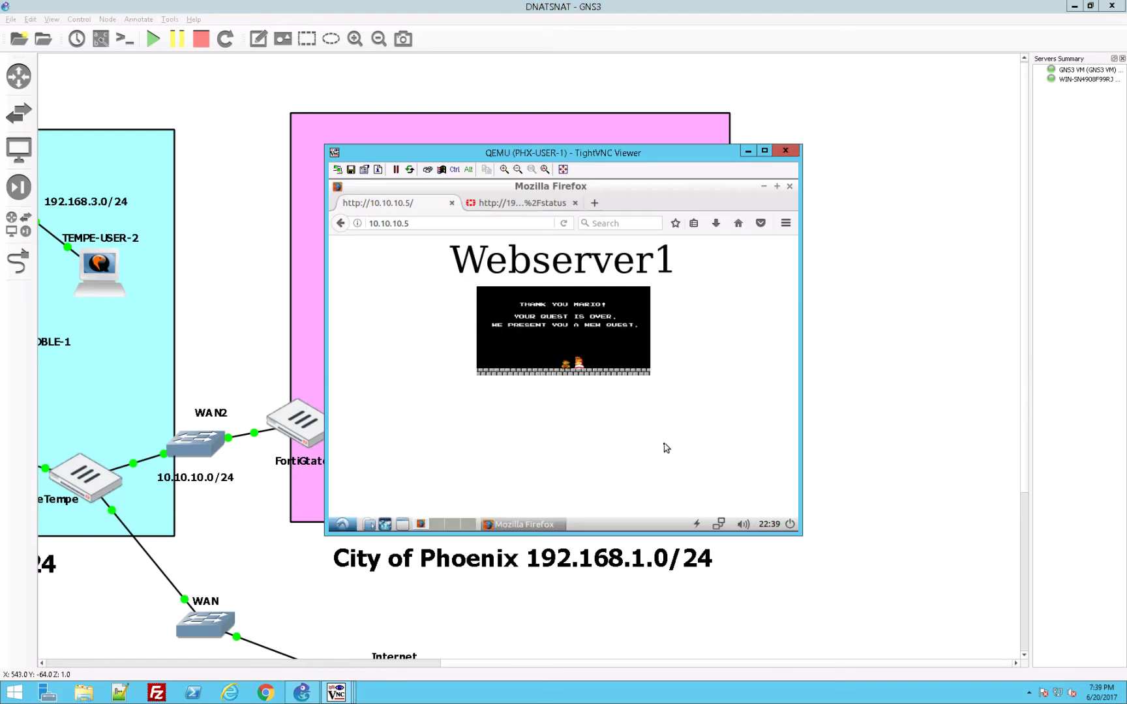
click(564, 223)
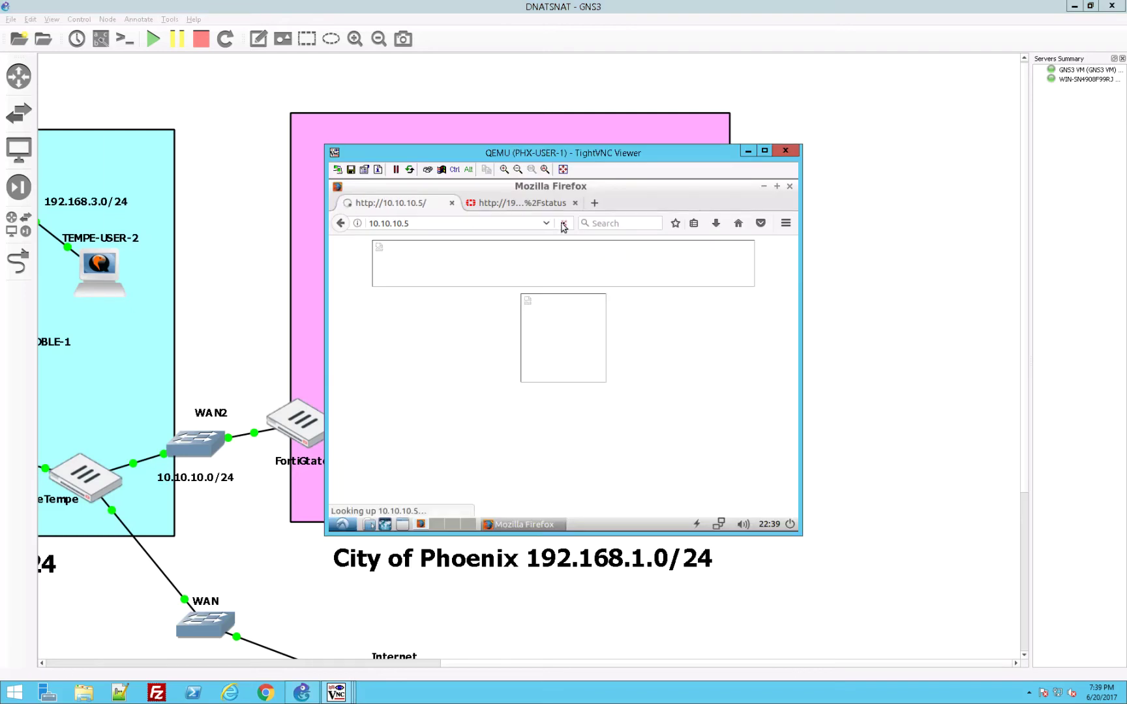
click(524, 225)
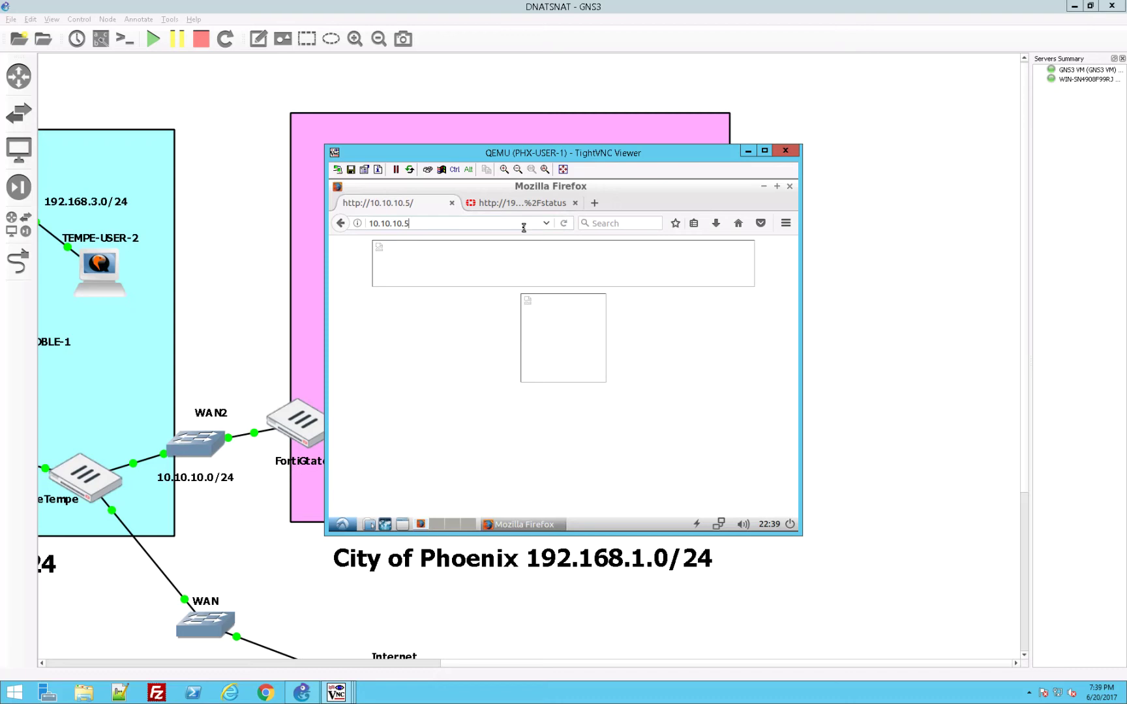
key(Return)
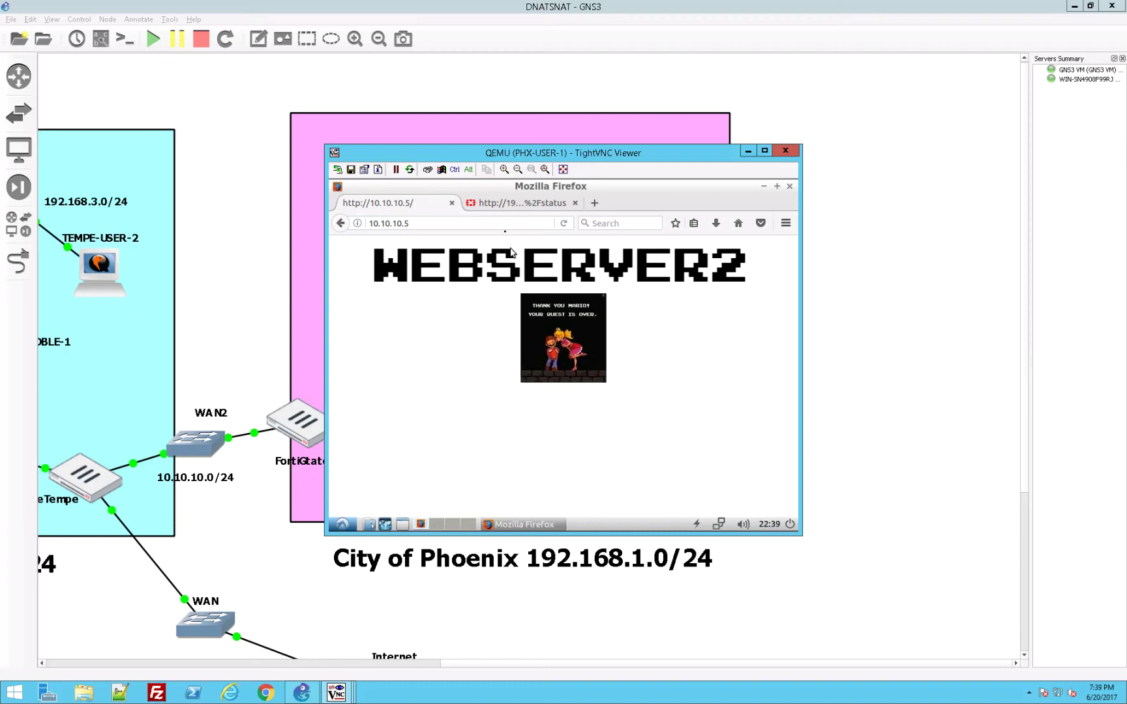
click(500, 223)
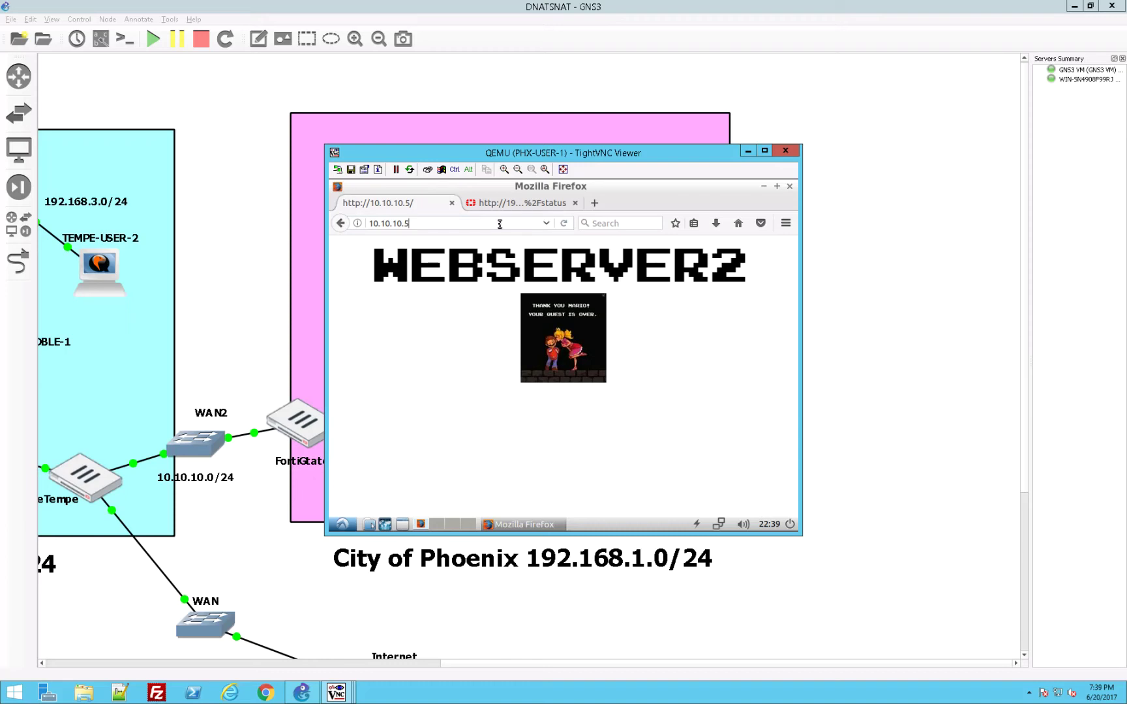
click(563, 223)
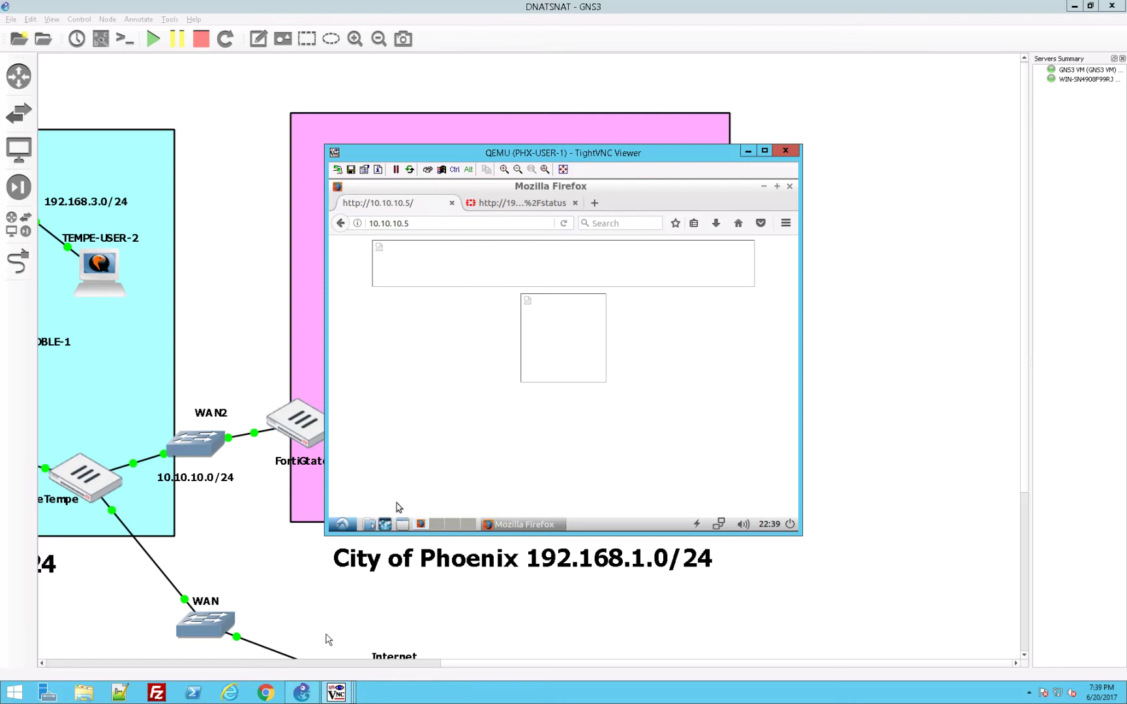
click(344, 667)
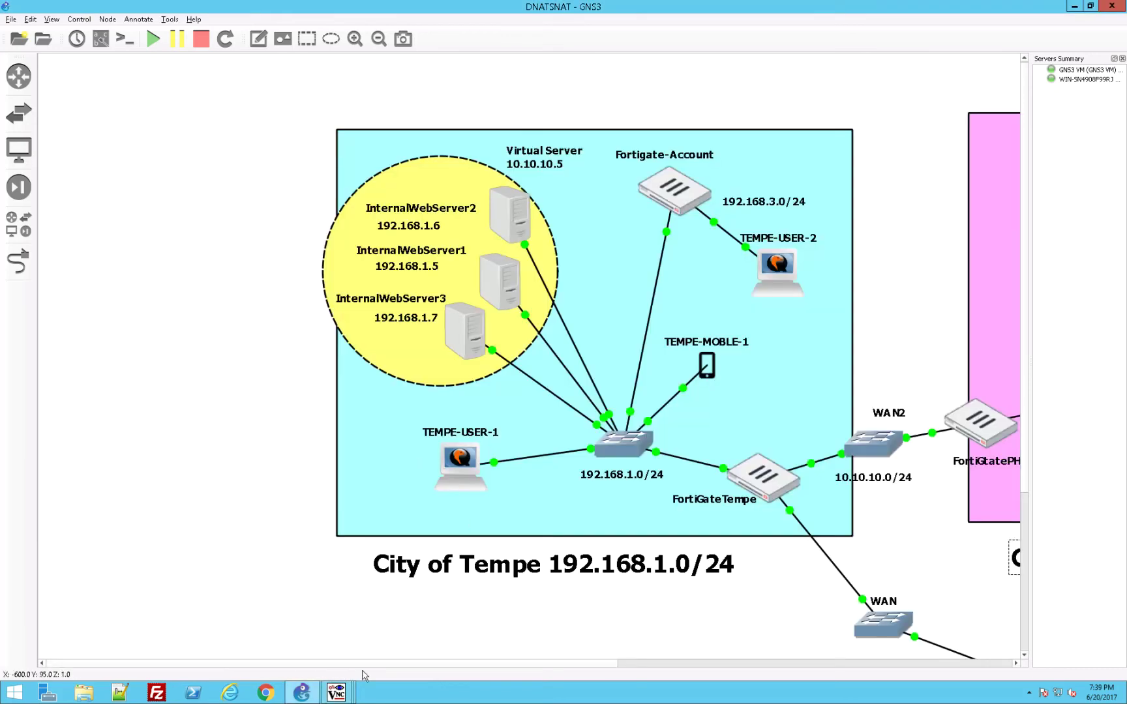
Step: Return to the TEMPE-USER-1 FortiGate console and open Monitor > Routing Monitor to view its five routes
click(336, 693)
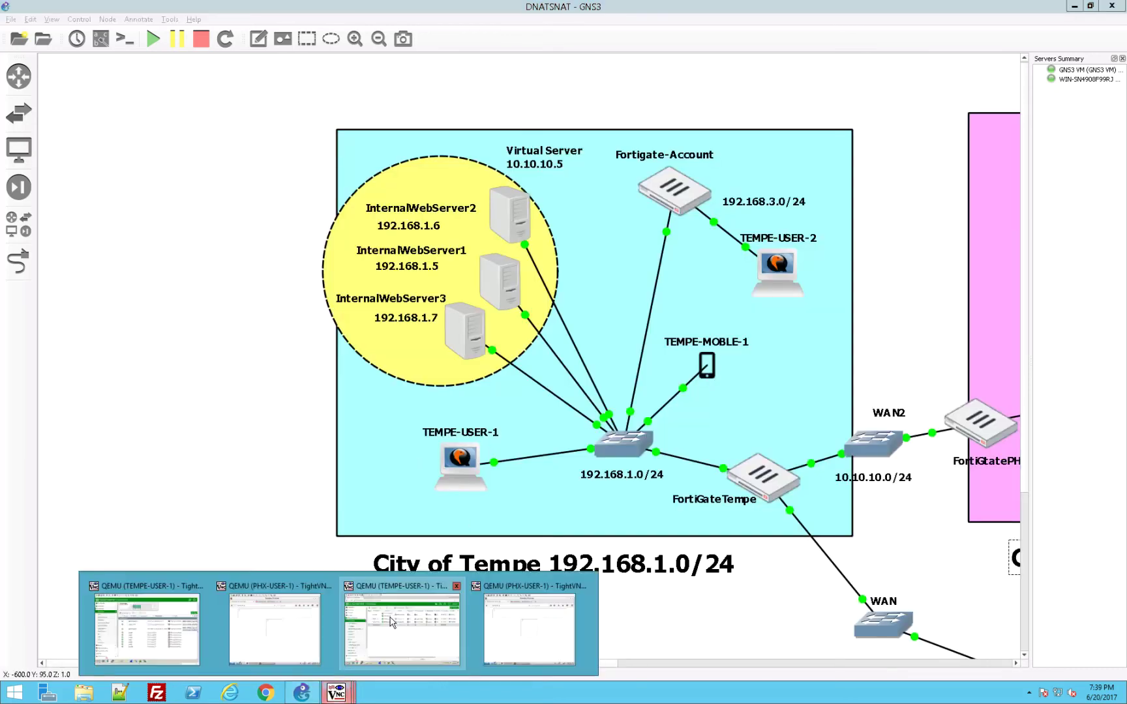
click(170, 624)
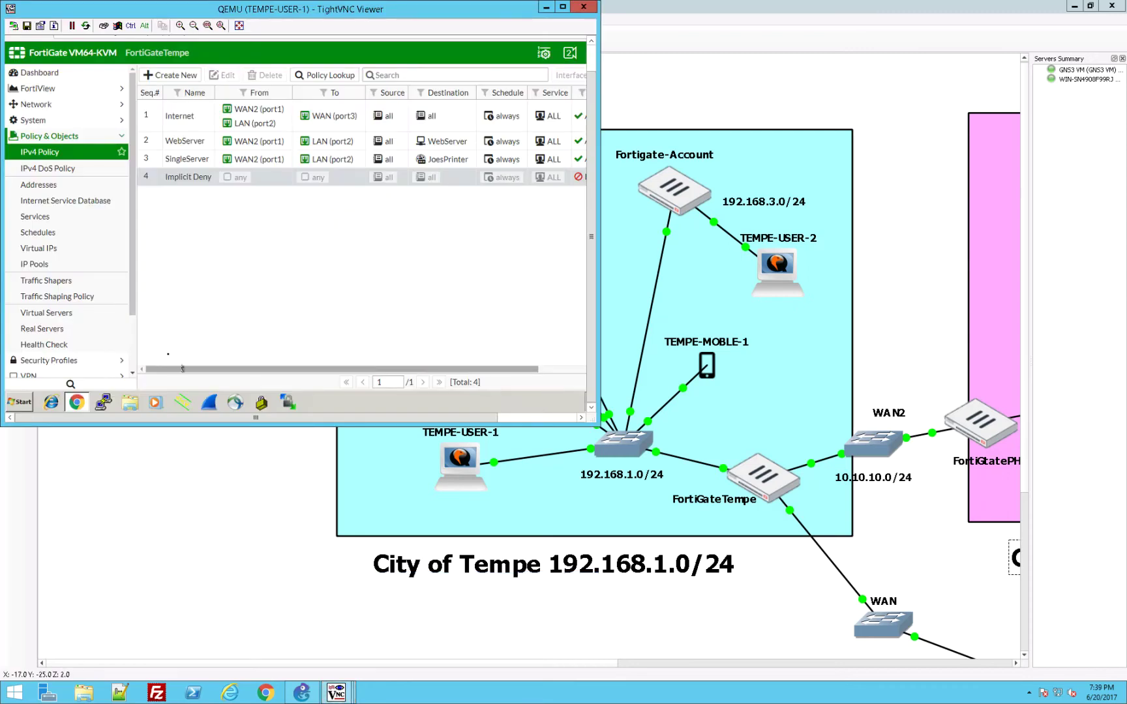
scroll(133, 338, down, 1)
scroll(134, 338, down, 1)
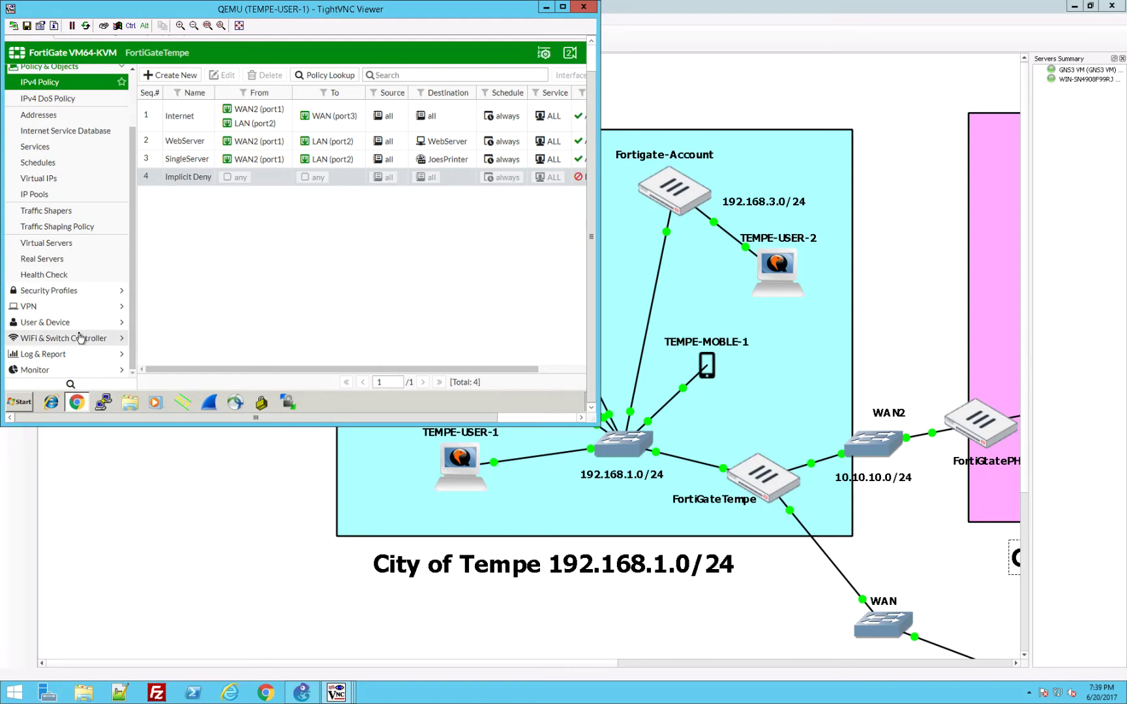
click(67, 369)
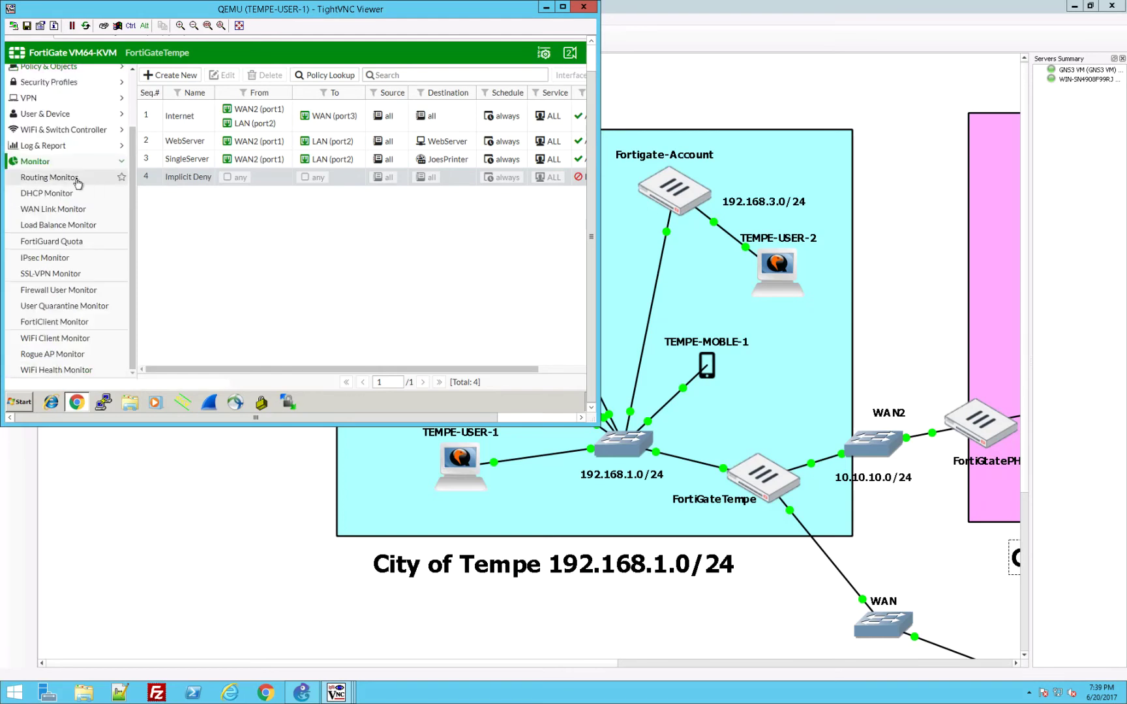
click(75, 178)
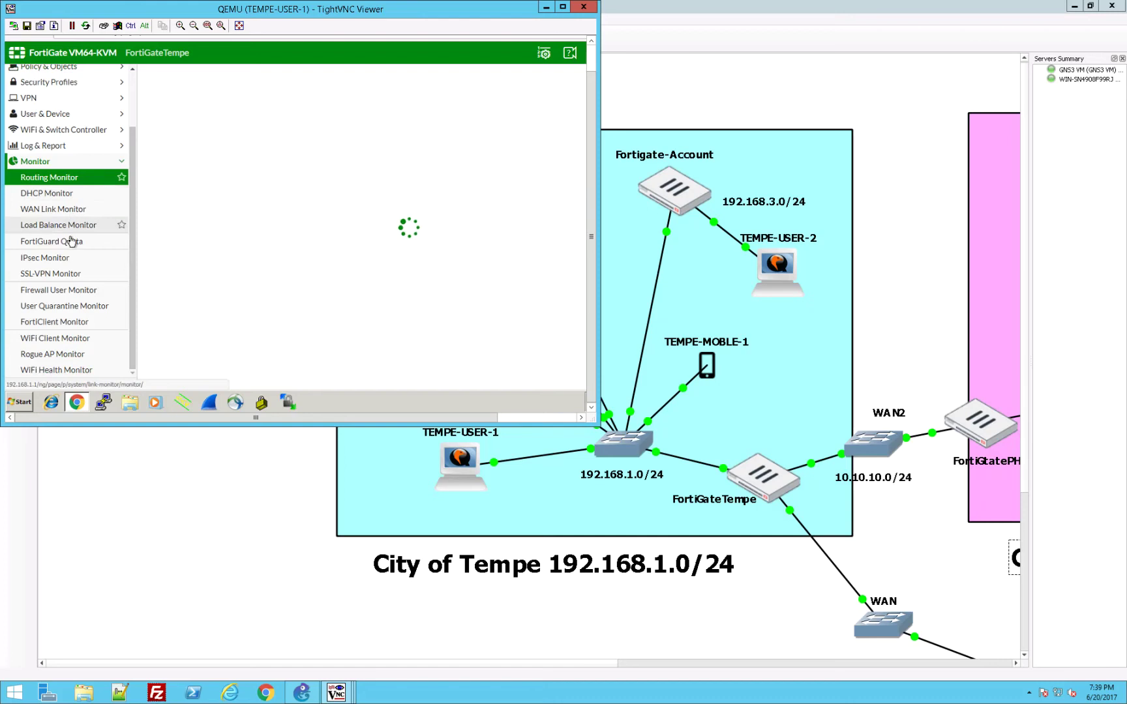
click(65, 148)
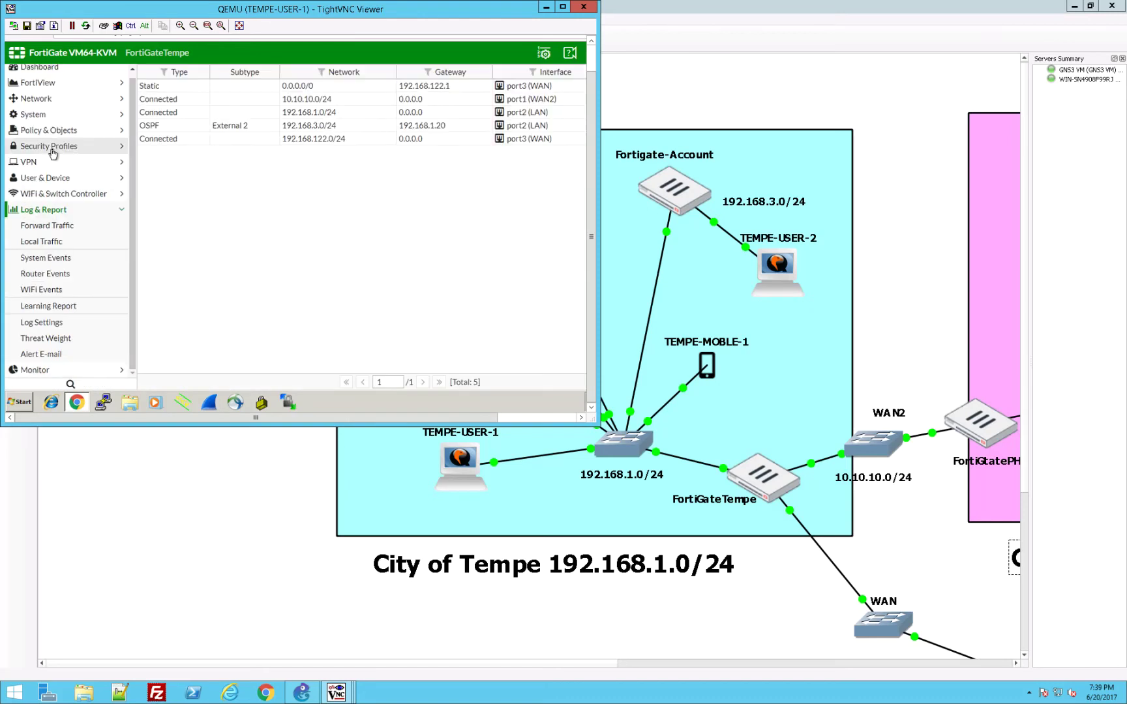
Step: Open the Forward Traffic log showing HTTP from 10.10.10.254 to 10.10.10.5, then reopen the Tempe console
click(67, 229)
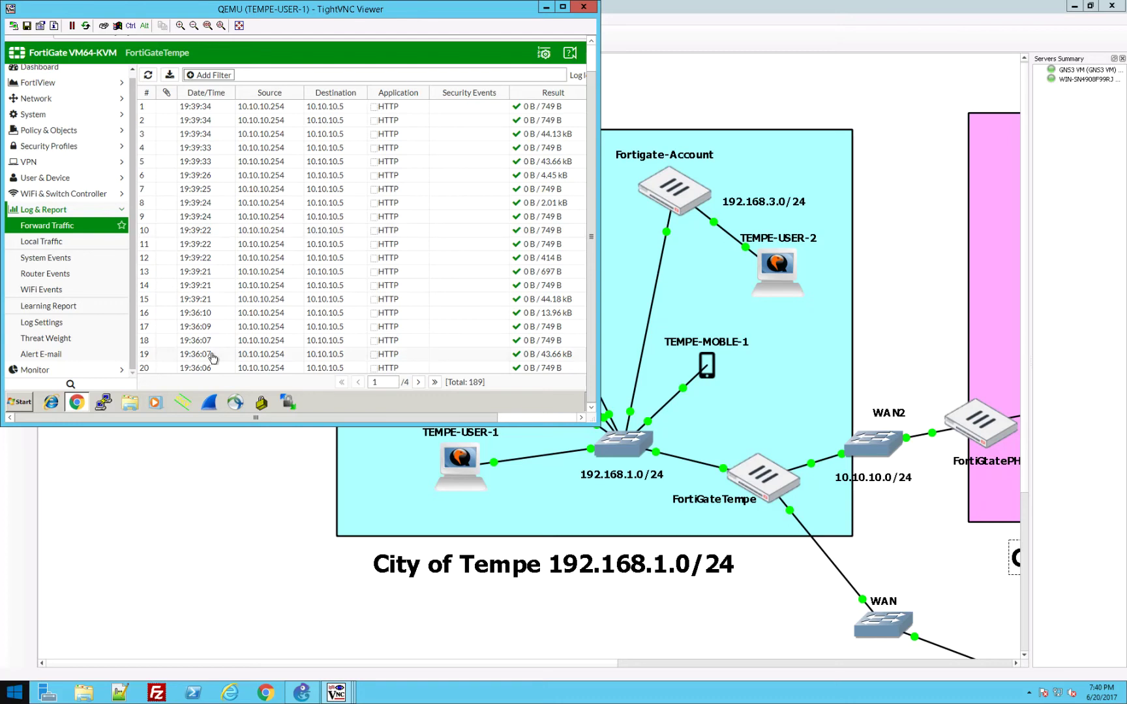
click(150, 603)
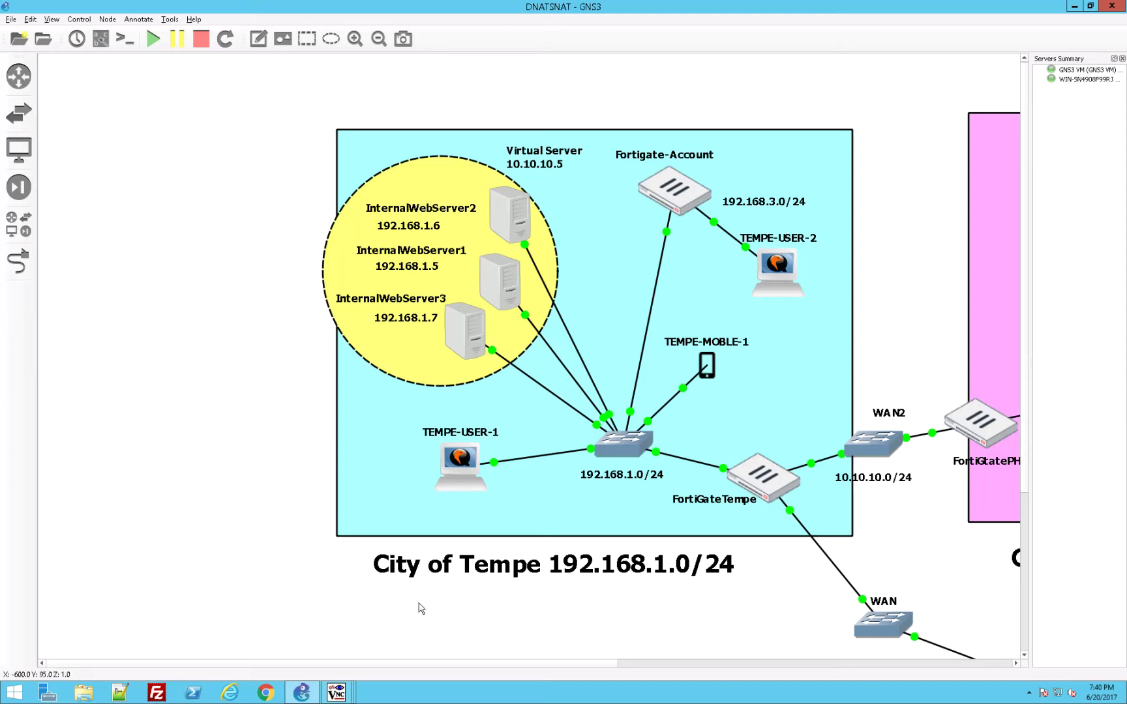
click(339, 692)
click(182, 624)
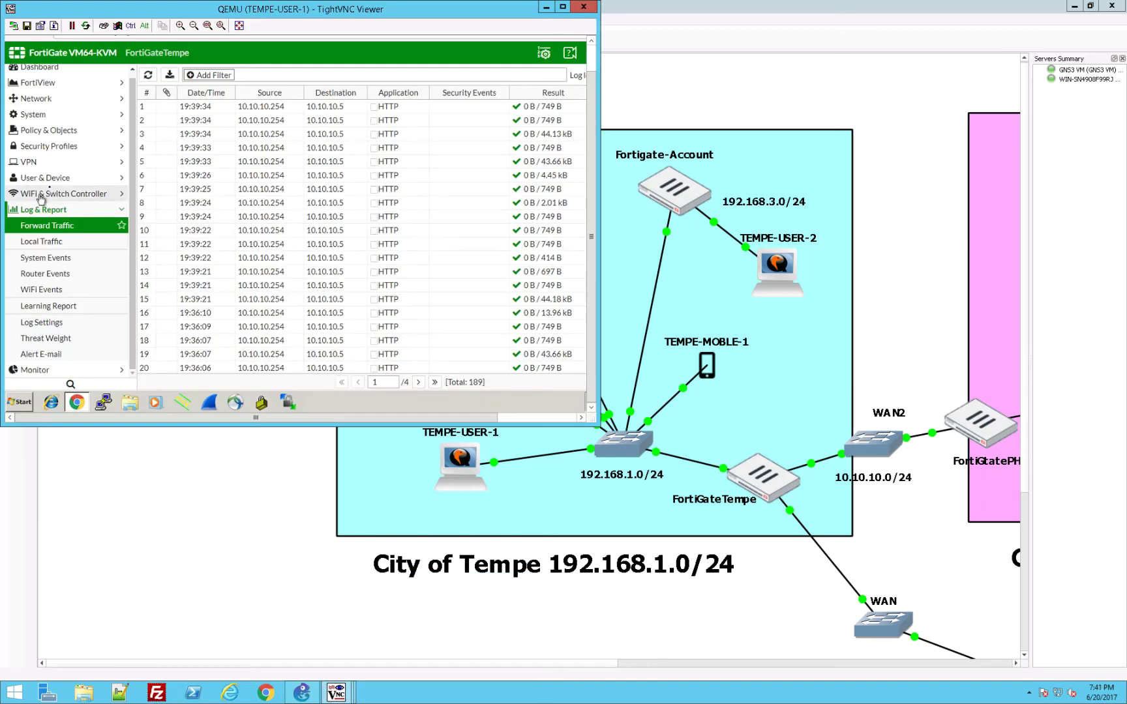
click(50, 135)
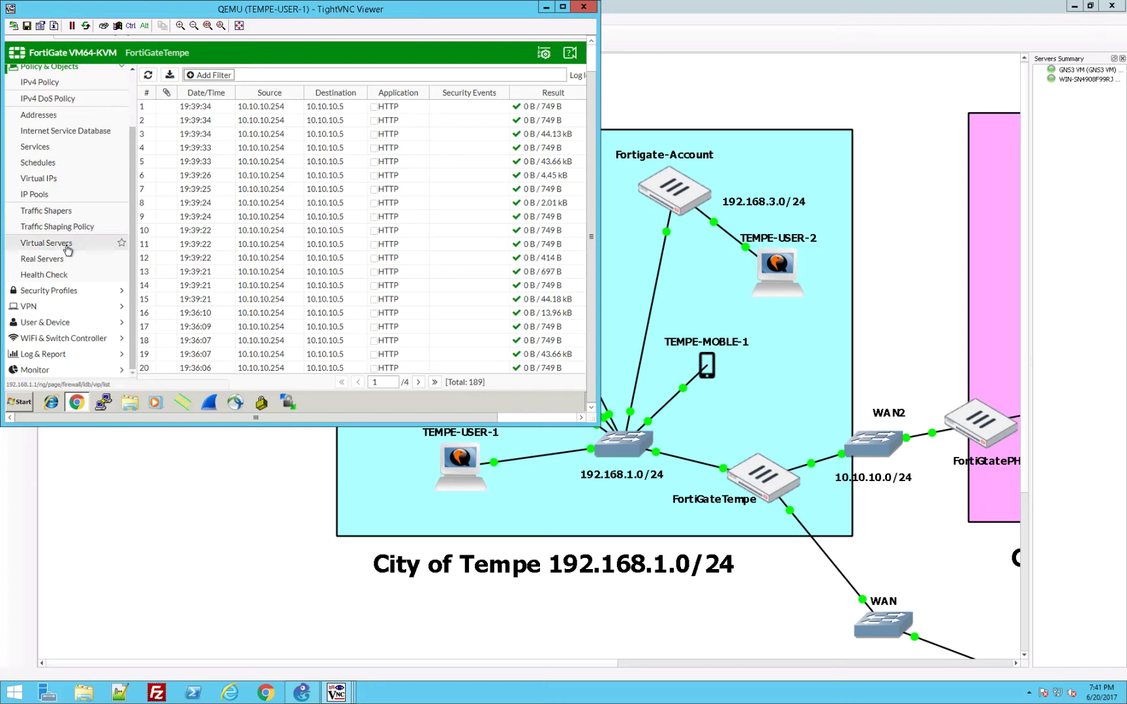
Step: Open FortiGateTempe's JoesPrinter virtual IP for editing from the virtual IP list
click(59, 181)
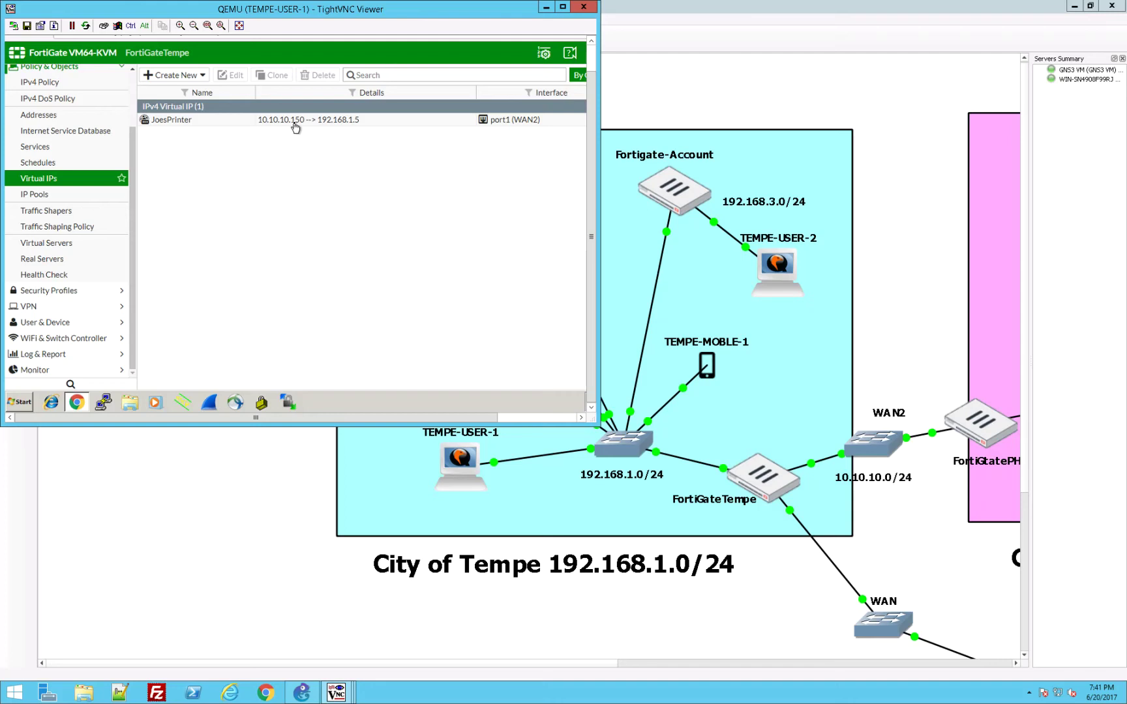
click(296, 125)
right_click(261, 123)
click(269, 130)
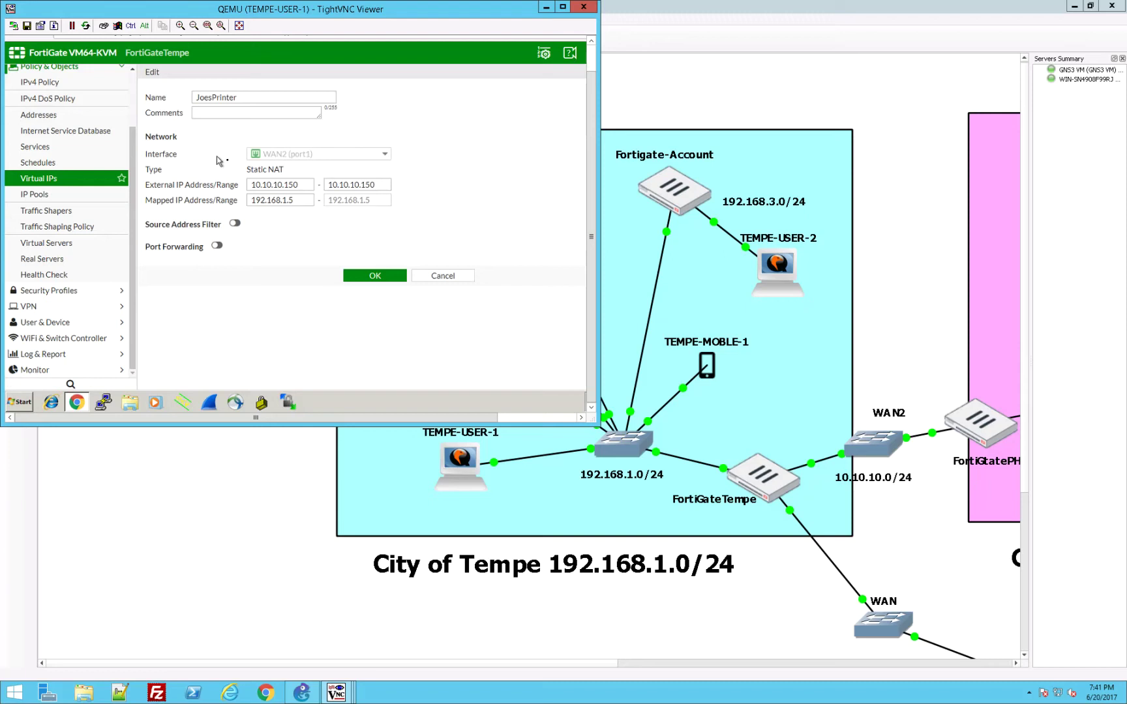
Step: Change the external IP to 10.10.10.3, leave Source Address Filter and Port Forwarding off, and save
click(305, 184)
key(BackSpace)
key(BackSpace)
text(3)
click(234, 225)
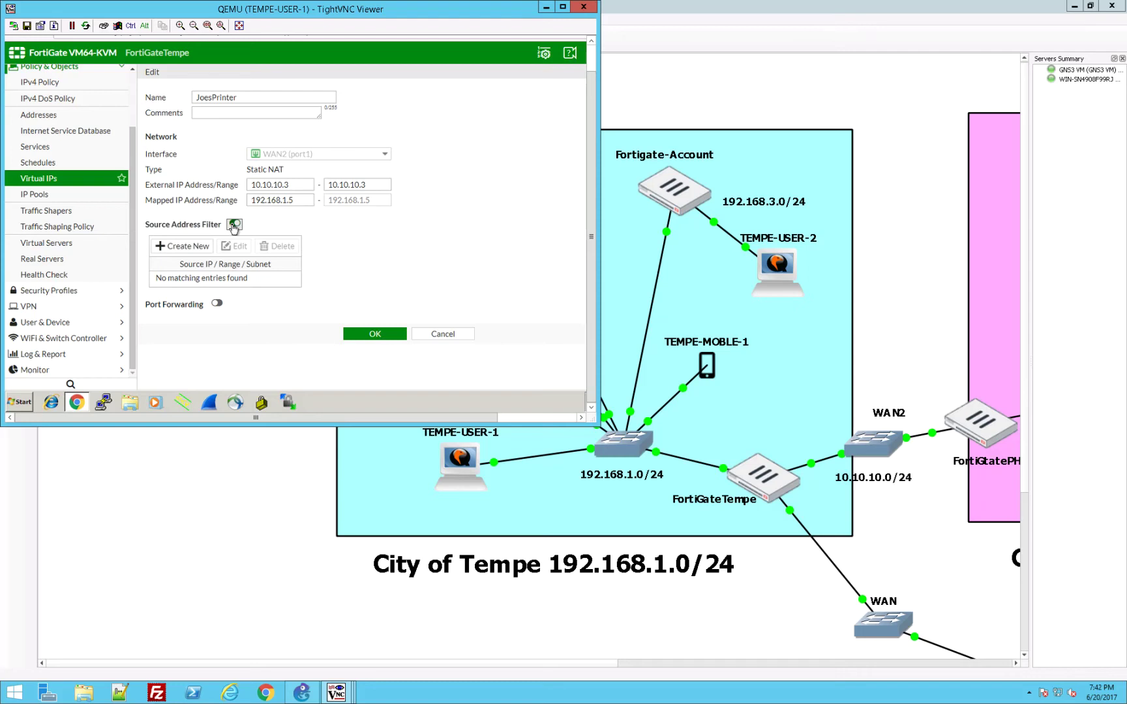
click(233, 224)
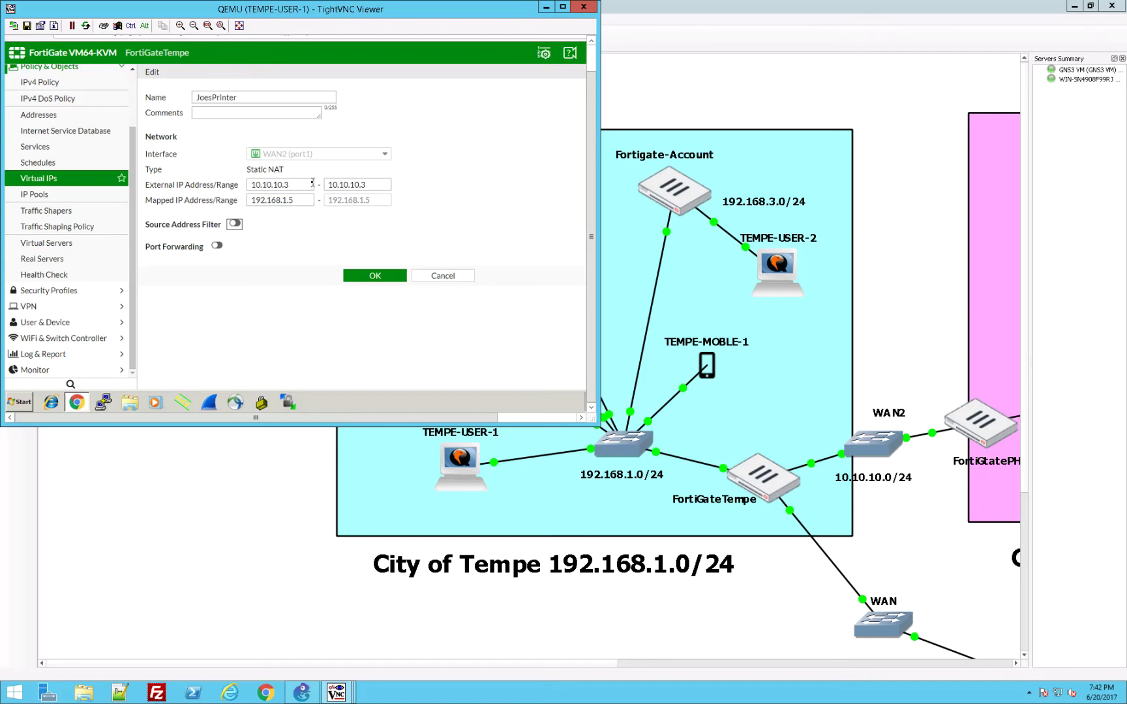
click(218, 246)
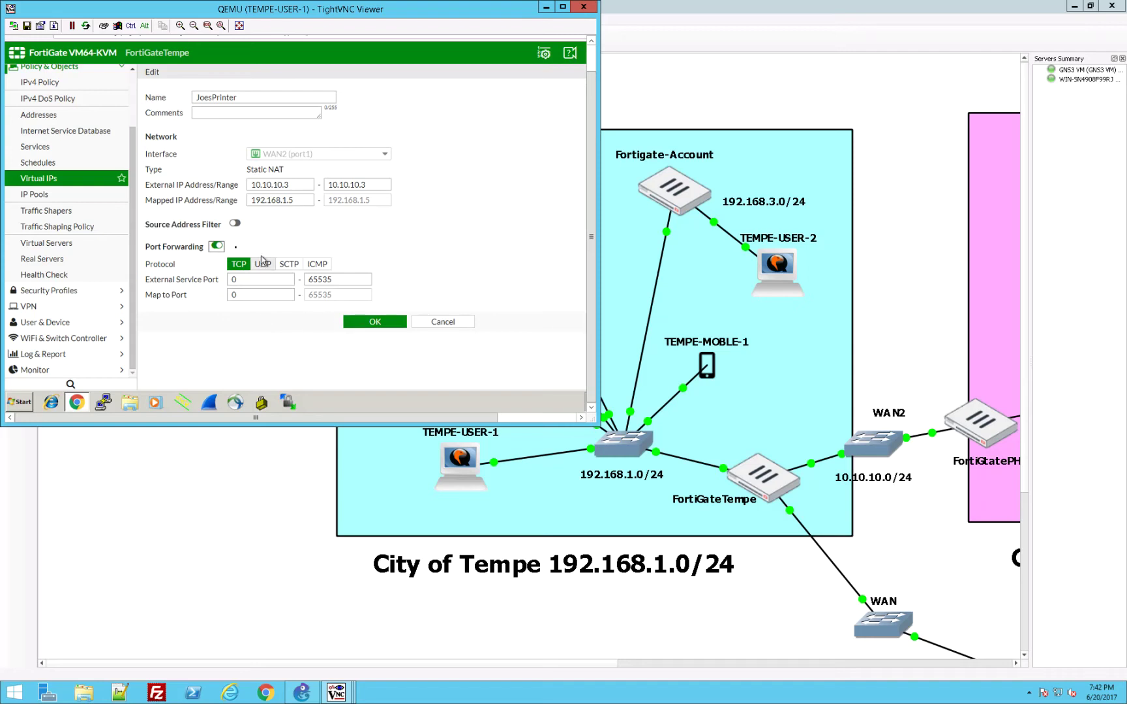
click(217, 246)
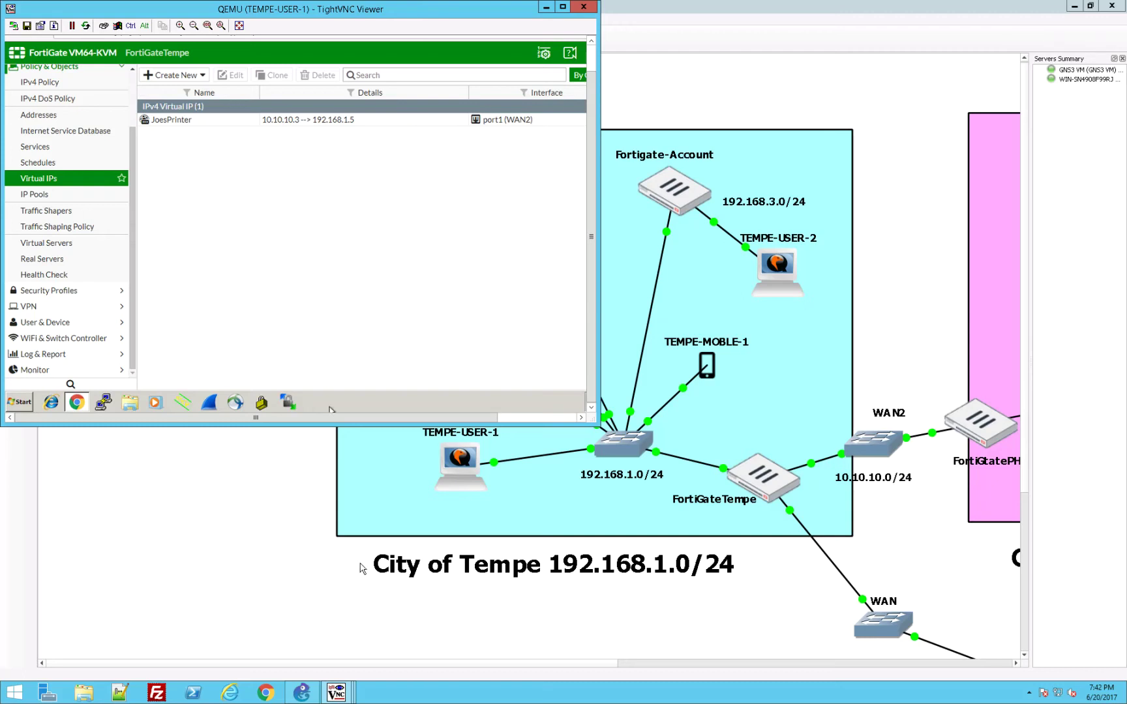
click(553, 665)
Step: Browse to 10.10.10.3 from PHX-USER-1's Firefox, reload to confirm Webserver1, then return to the topology
drag(553, 665, 811, 659)
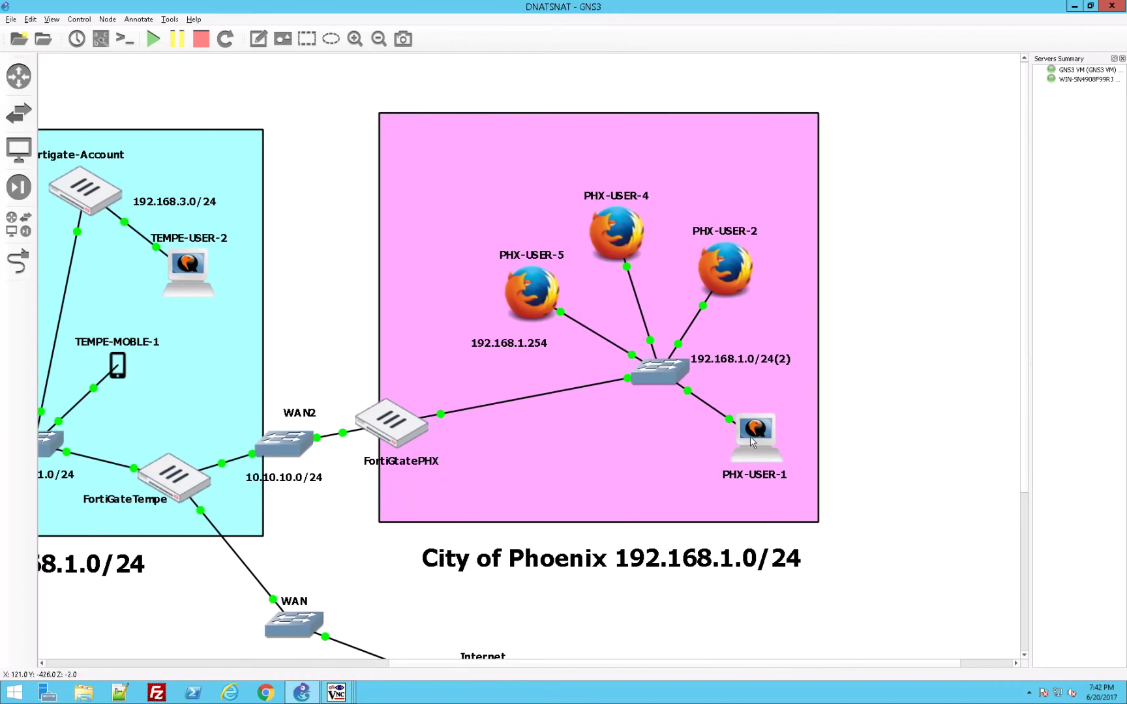
double_click(754, 437)
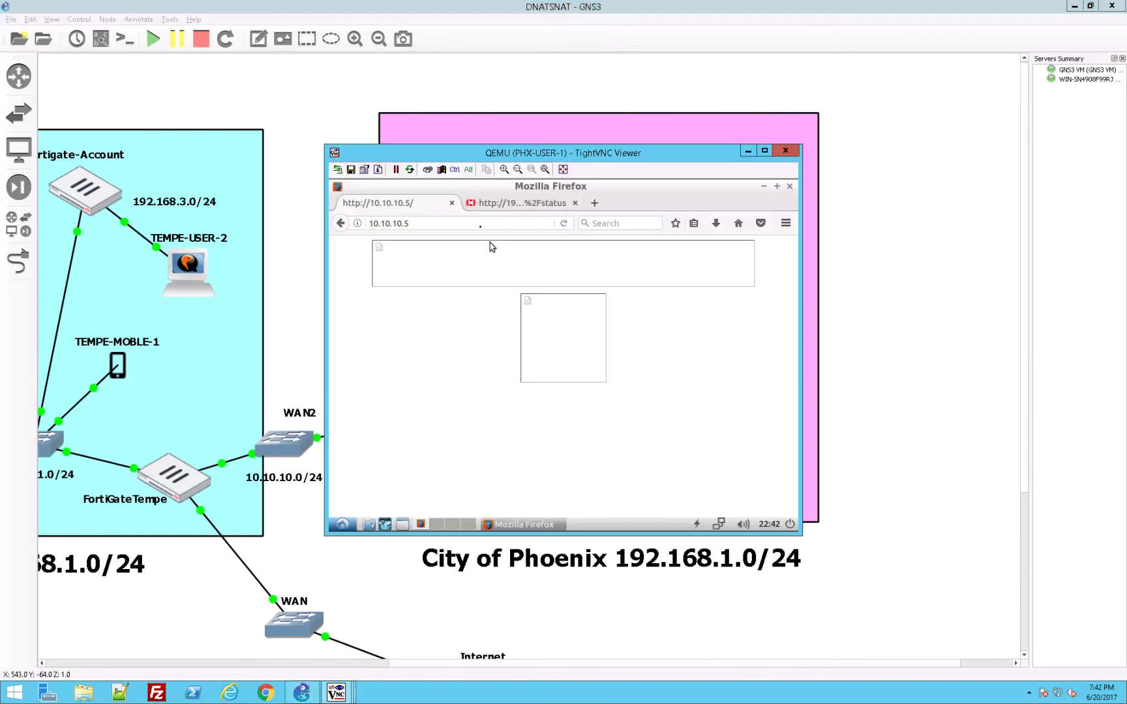
click(477, 223)
key(BackSpace)
text(3)
key(Return)
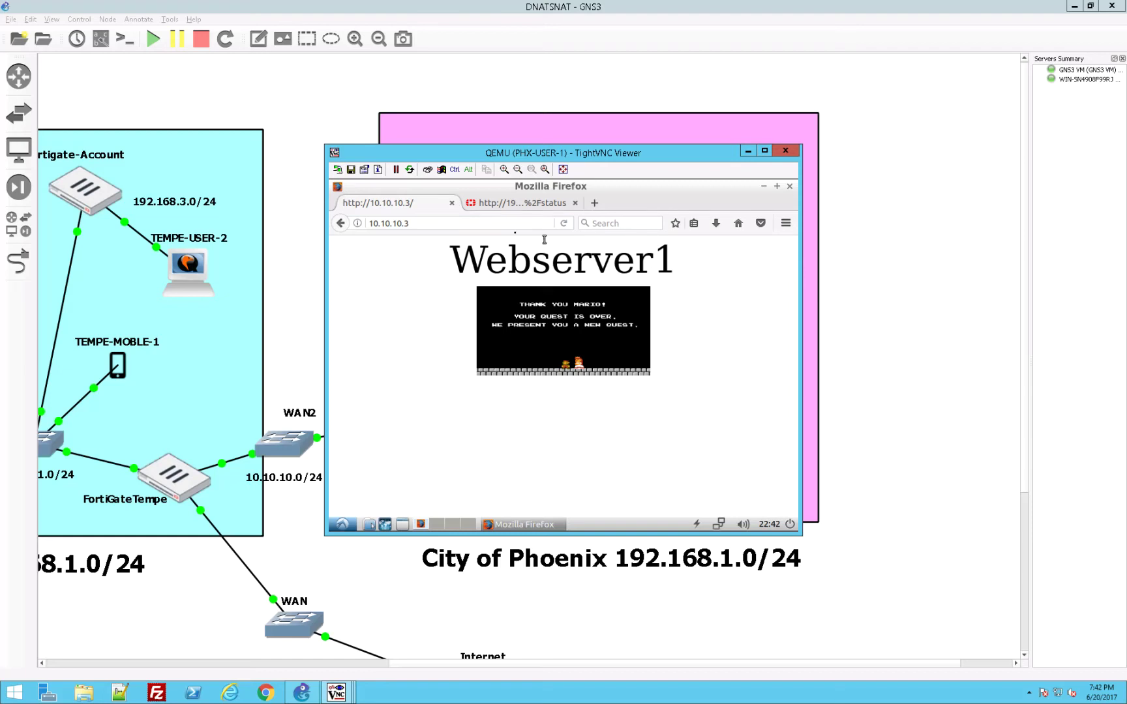
click(515, 225)
click(565, 225)
click(335, 666)
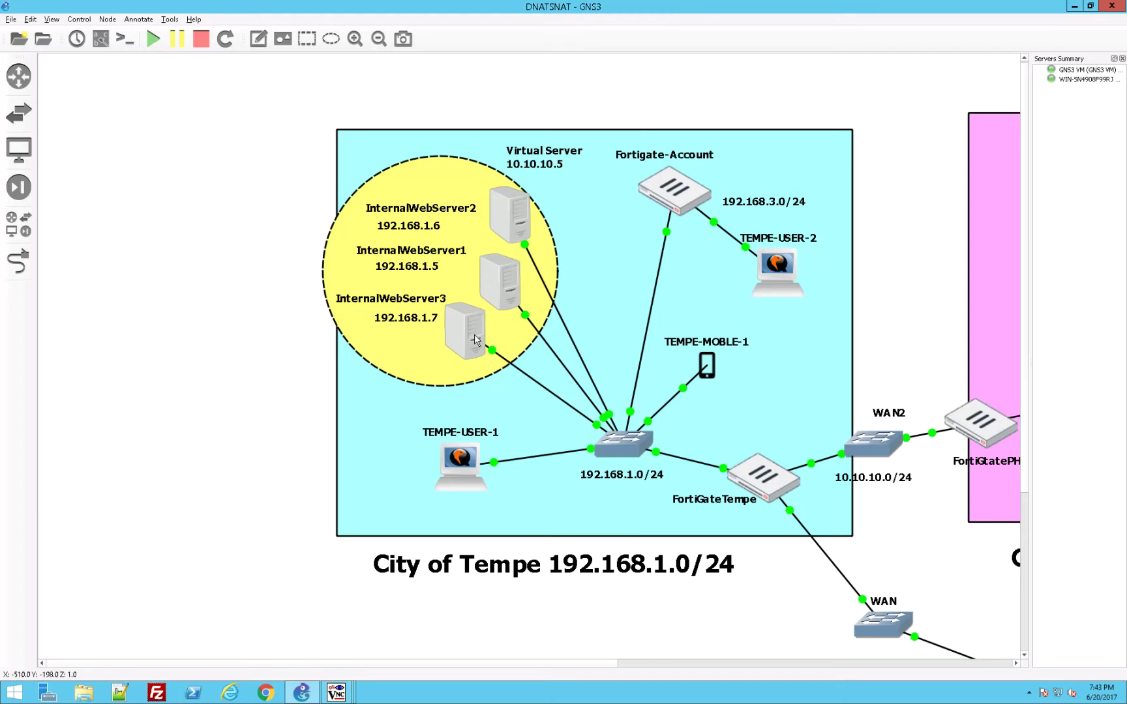
Step: From TEMPE-USER-1's console, view FortiGateTempe's IPv4 policies, including SingleServer allowing WAN2-to-LAN traffic to JoesPrinter
double_click(470, 470)
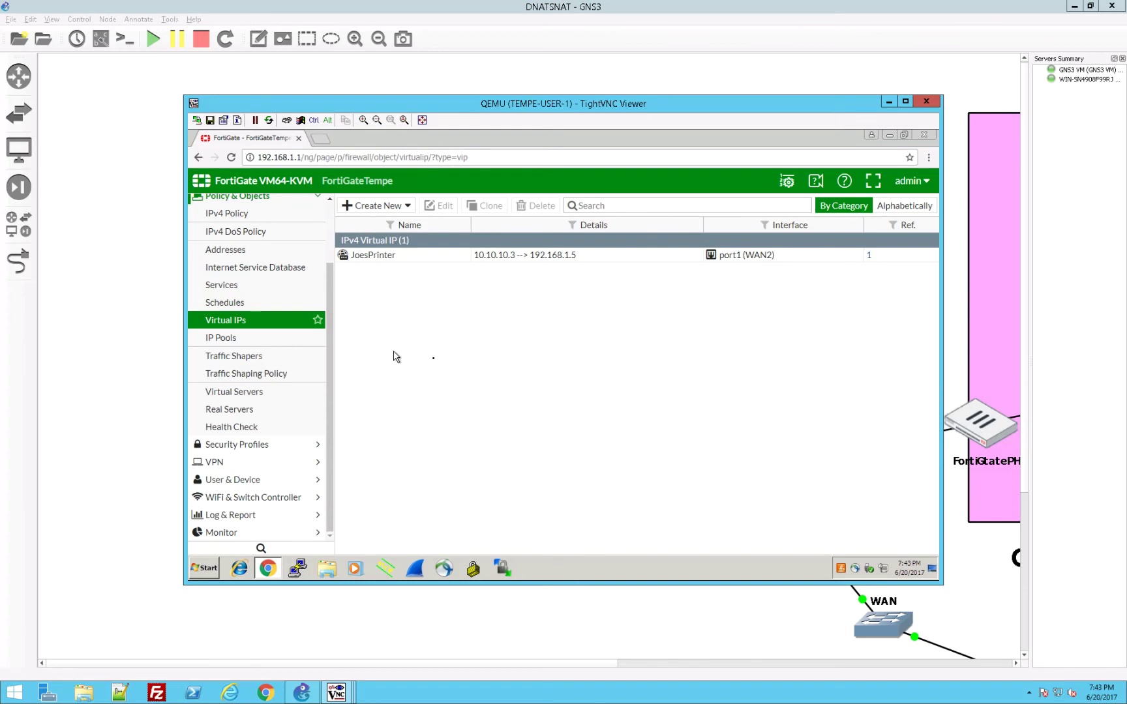
click(266, 220)
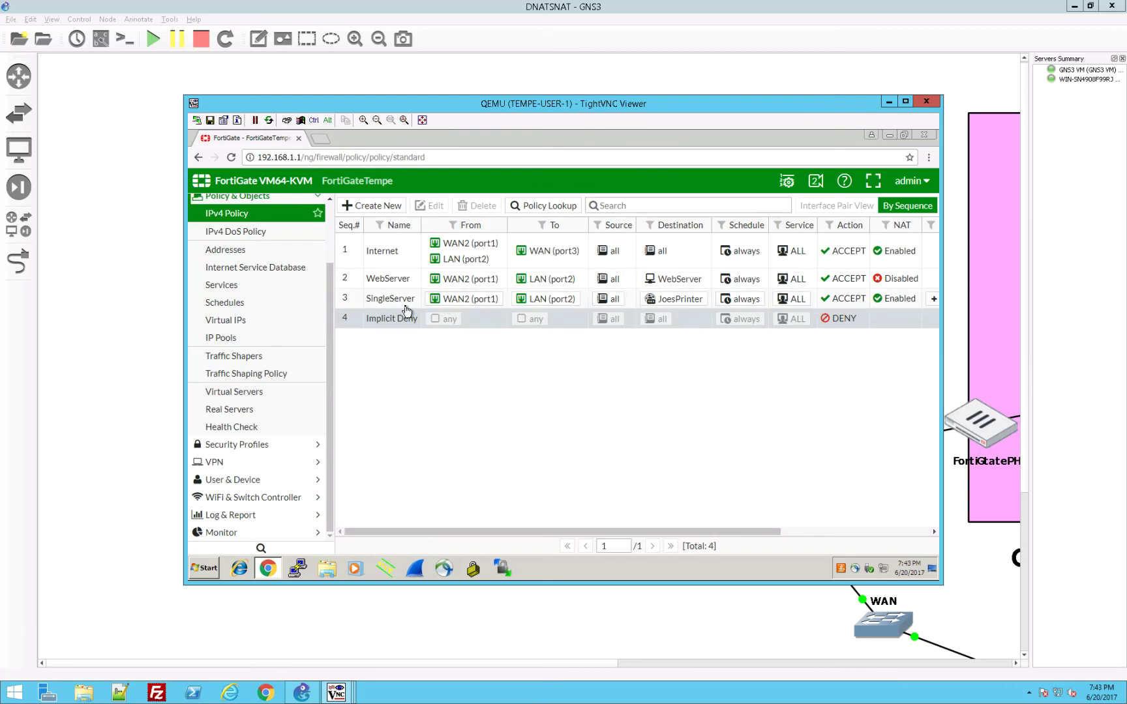
mouse_move(673, 308)
mouse_move(553, 298)
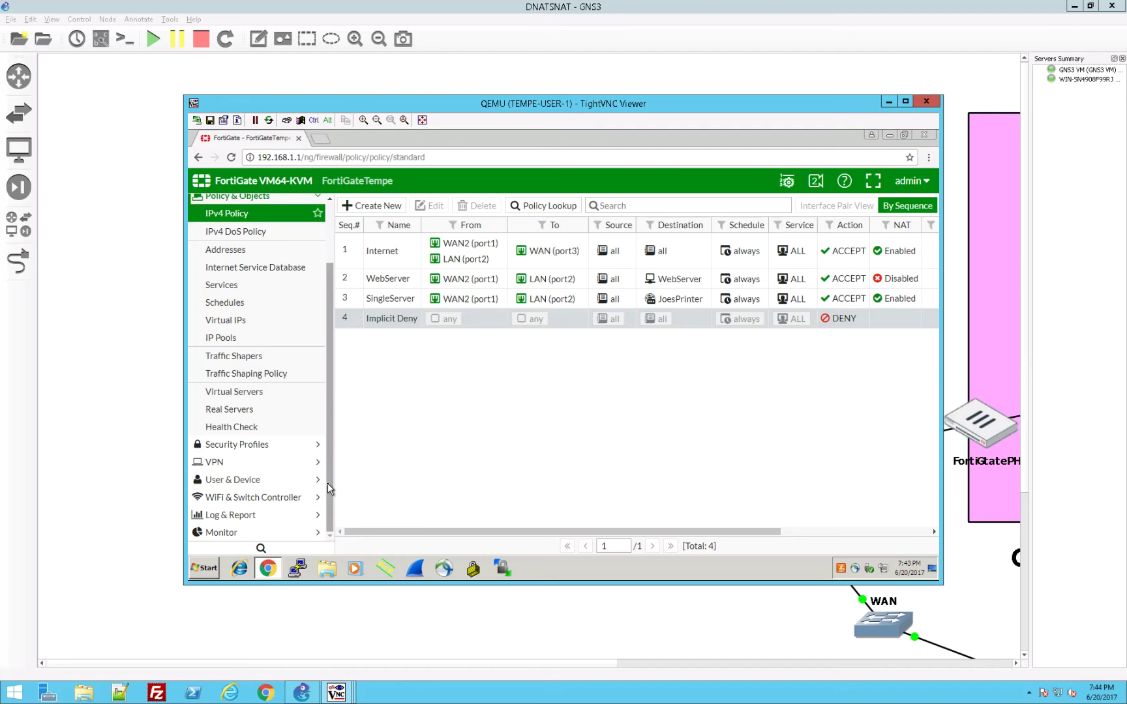
Step: Close all TightVNC console windows, move to the City of Phoenix network, and reopen PHX-USER-1's console
click(926, 101)
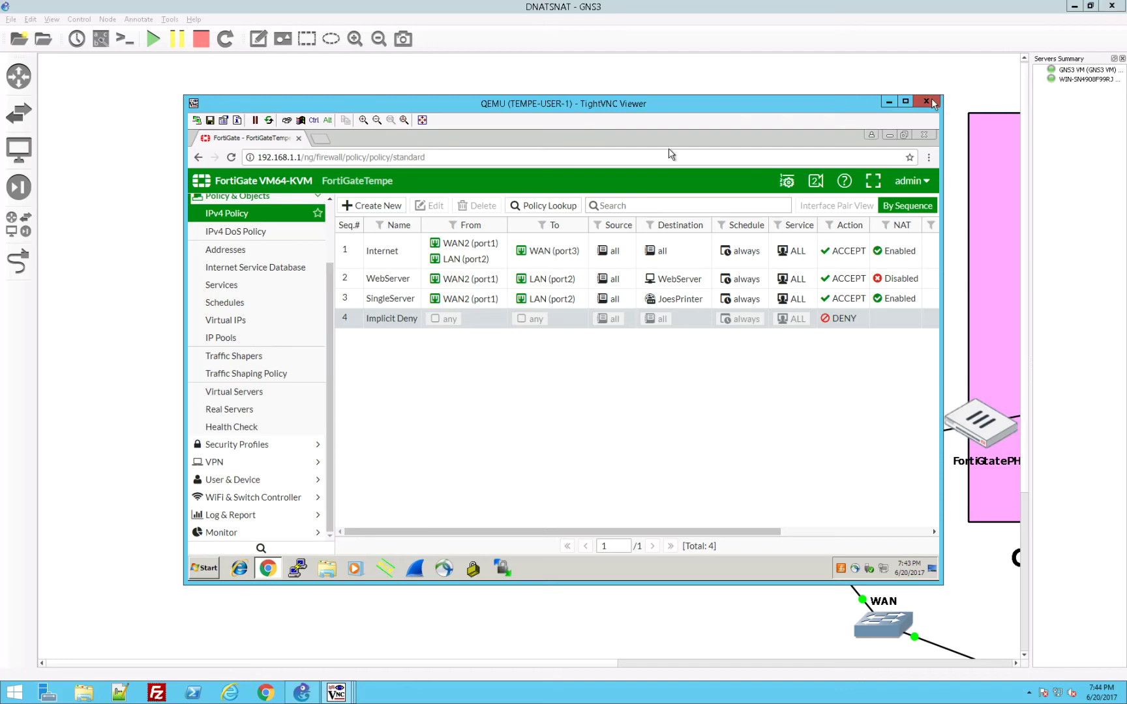
right_click(344, 693)
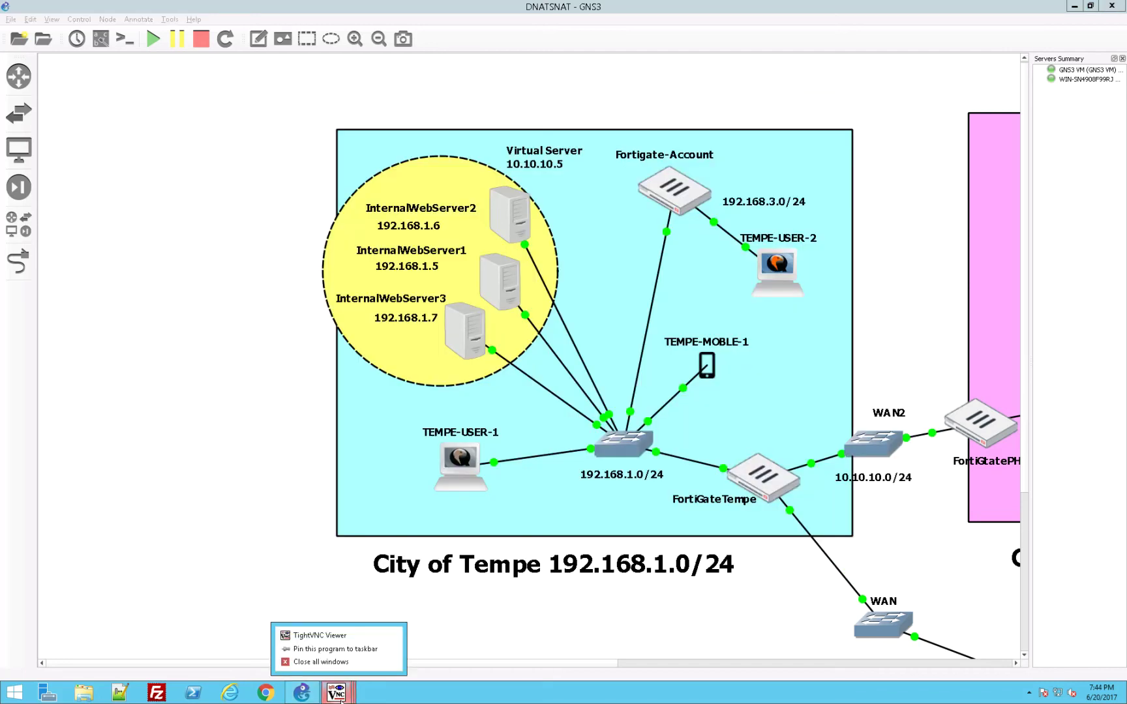
click(356, 662)
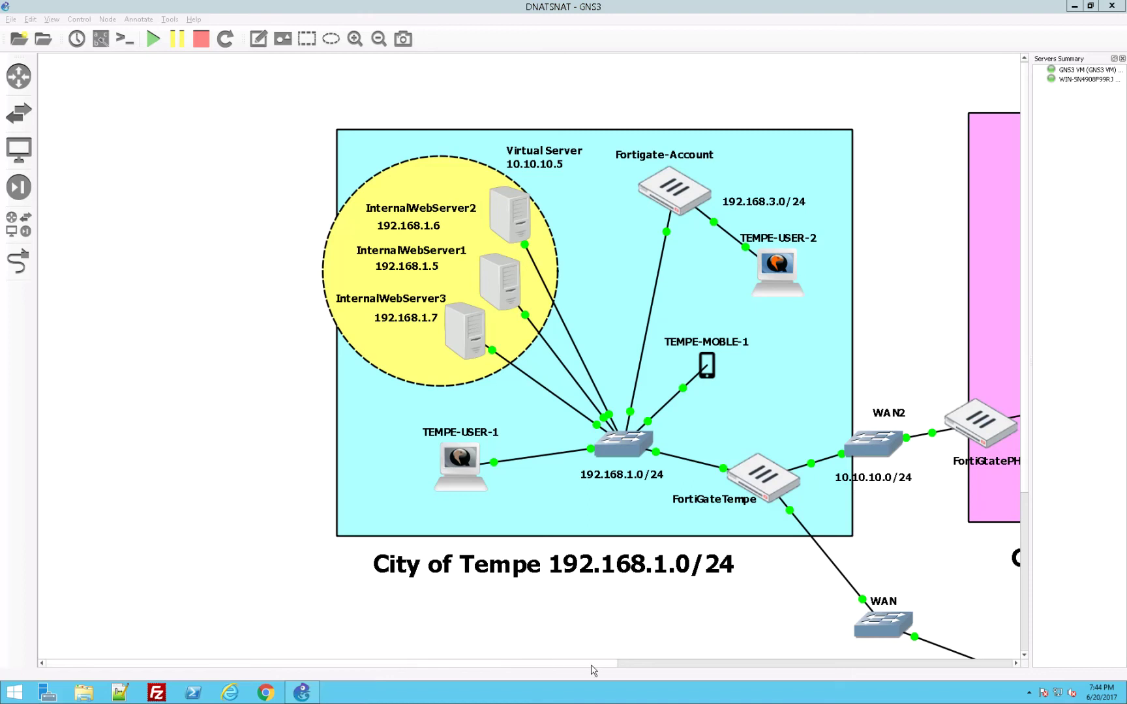
click(630, 664)
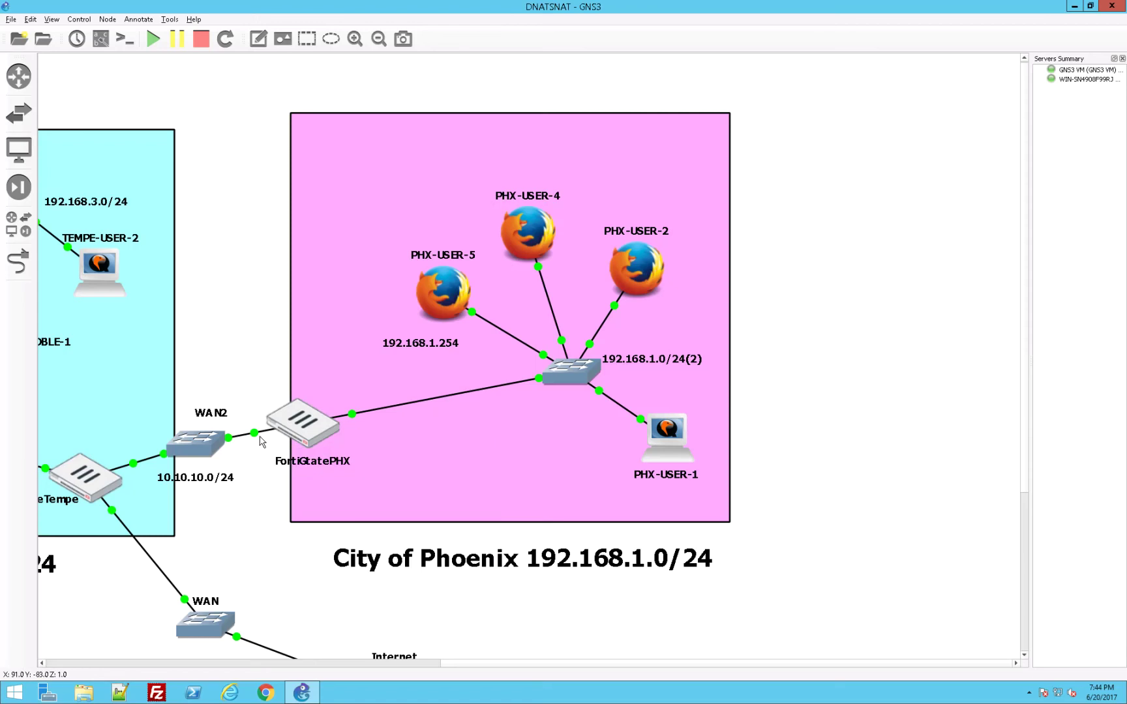
double_click(674, 458)
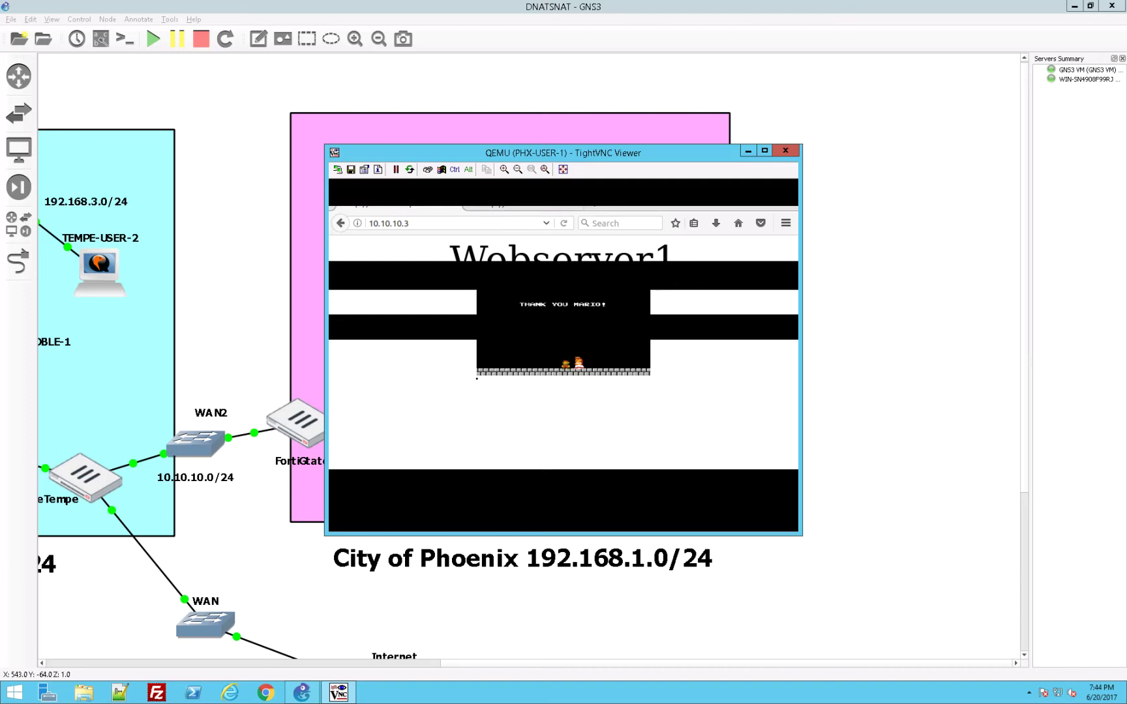
Step: Enlarge the viewer and log in to FortiGatePHX at 192.168.1.254 as admin in the second Firefox tab
click(504, 168)
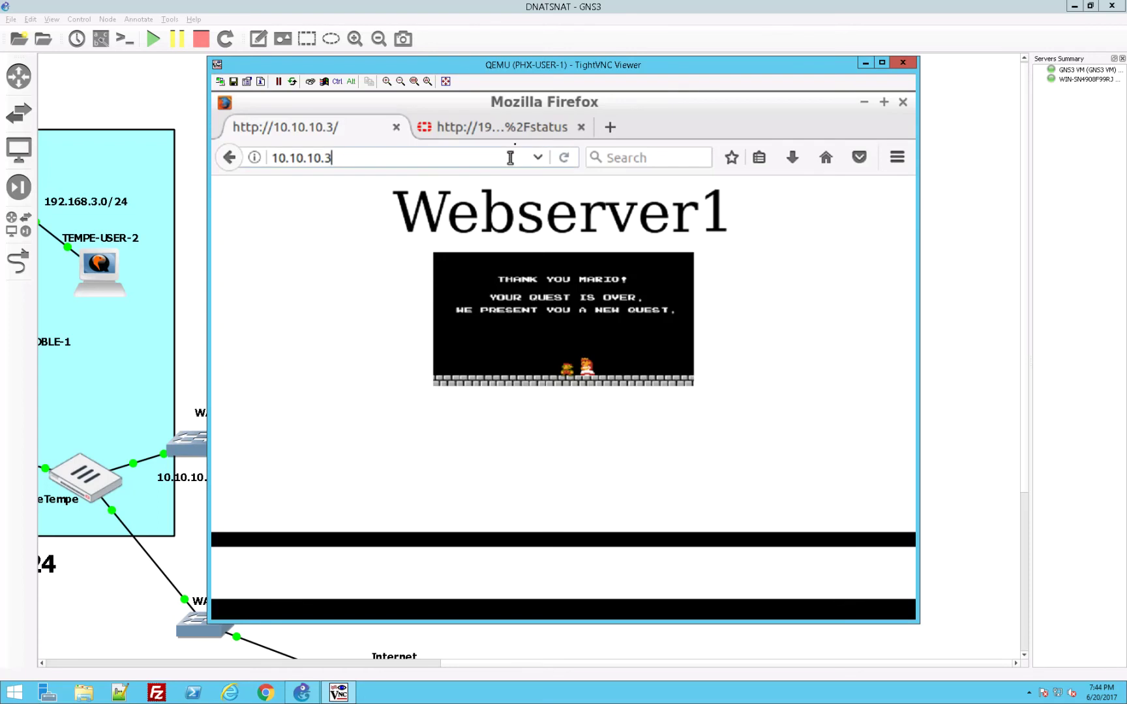
click(516, 127)
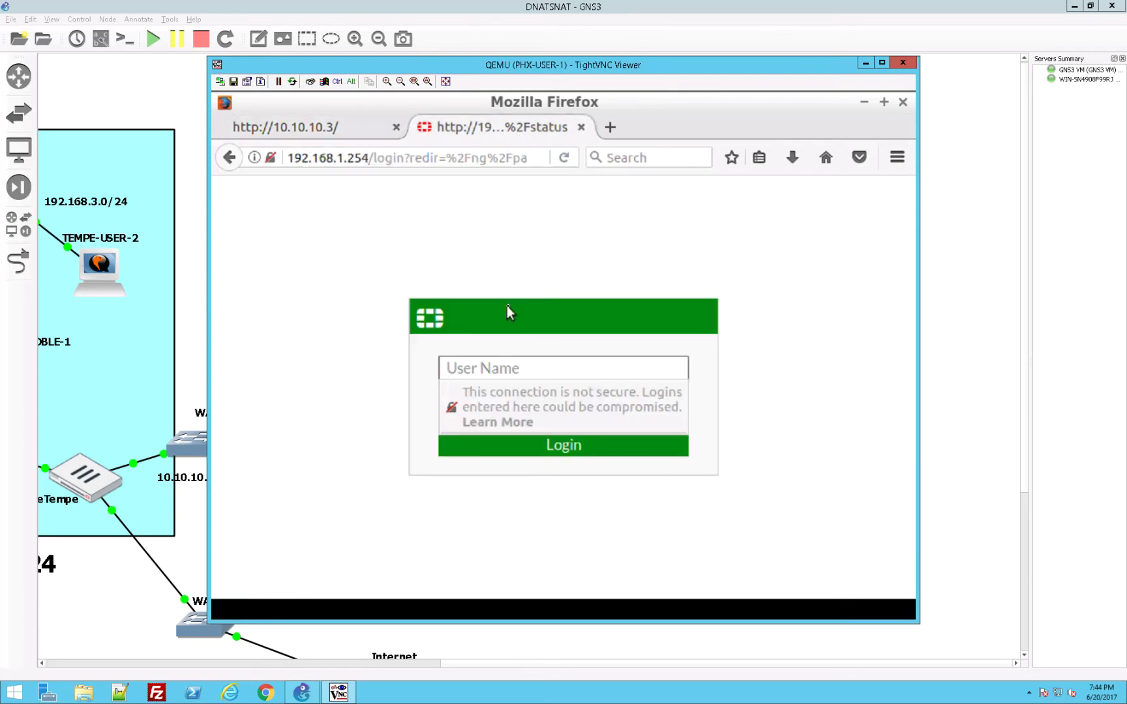
text(admin)
key(Return)
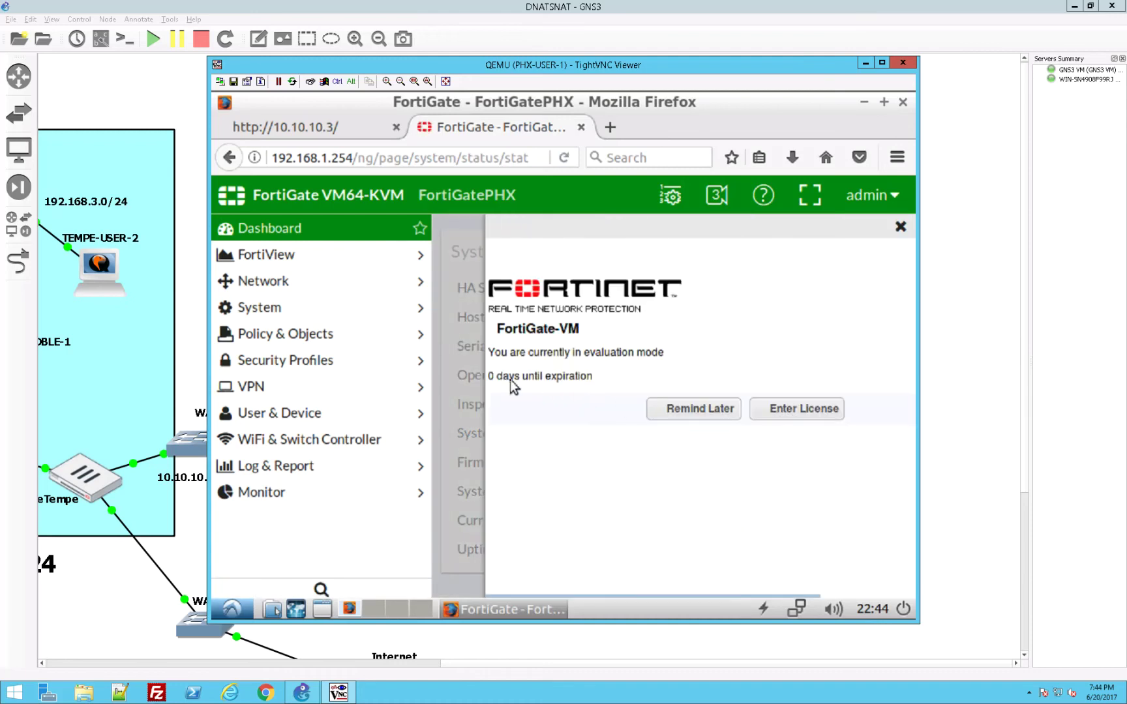
Step: Dismiss the licence reminder and show FortiGatePHX's IPv4 policies with the port1–port2 group expanded
click(725, 418)
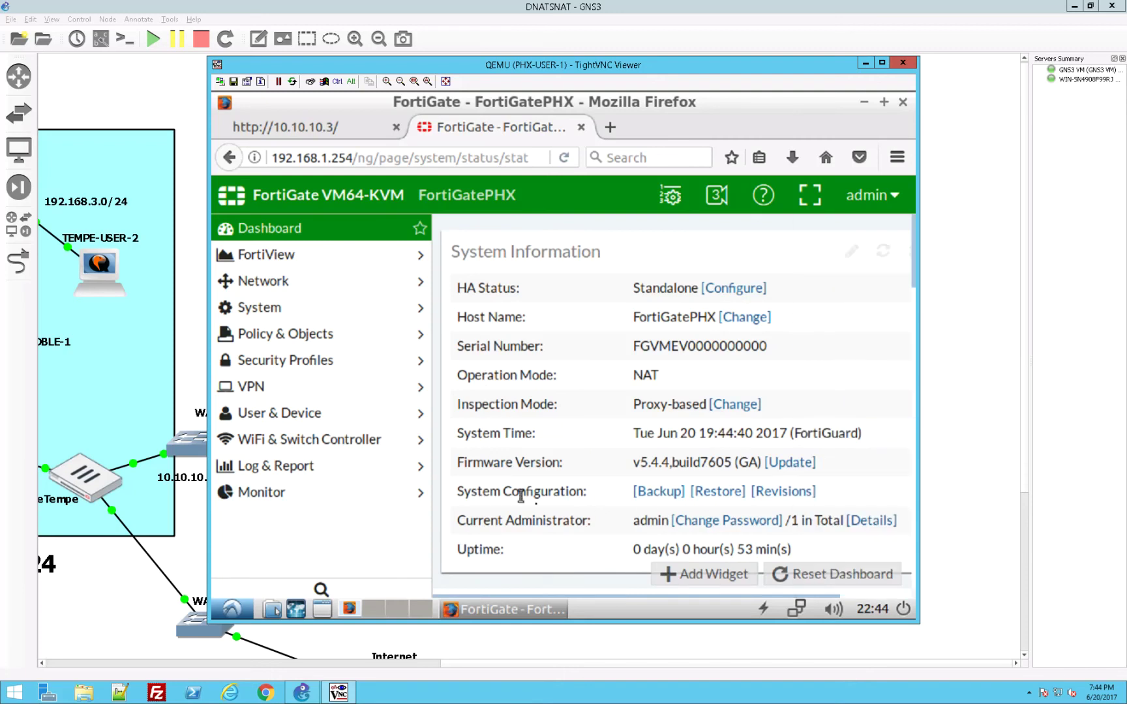
click(320, 336)
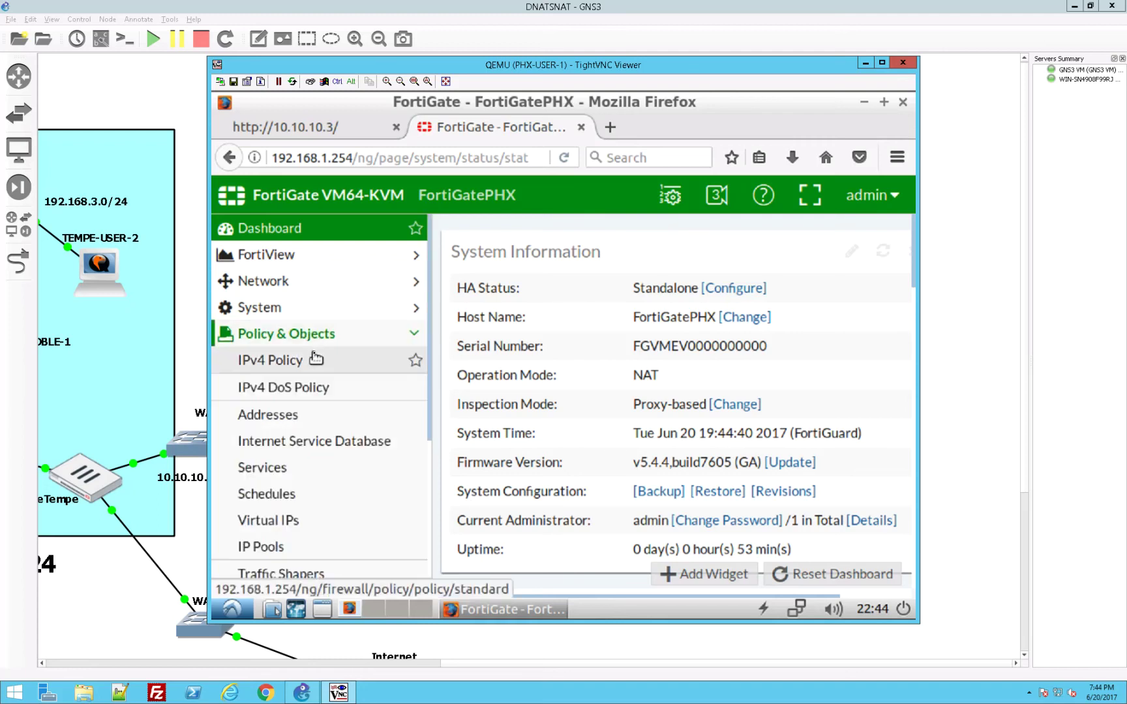
click(317, 359)
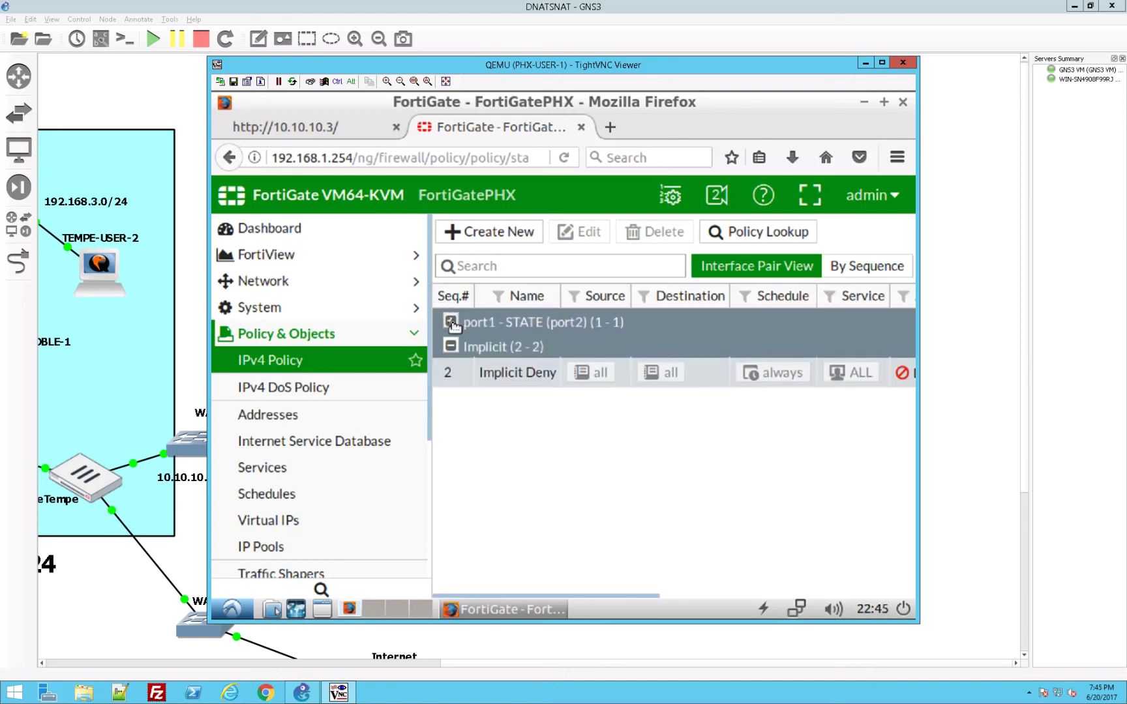
click(450, 322)
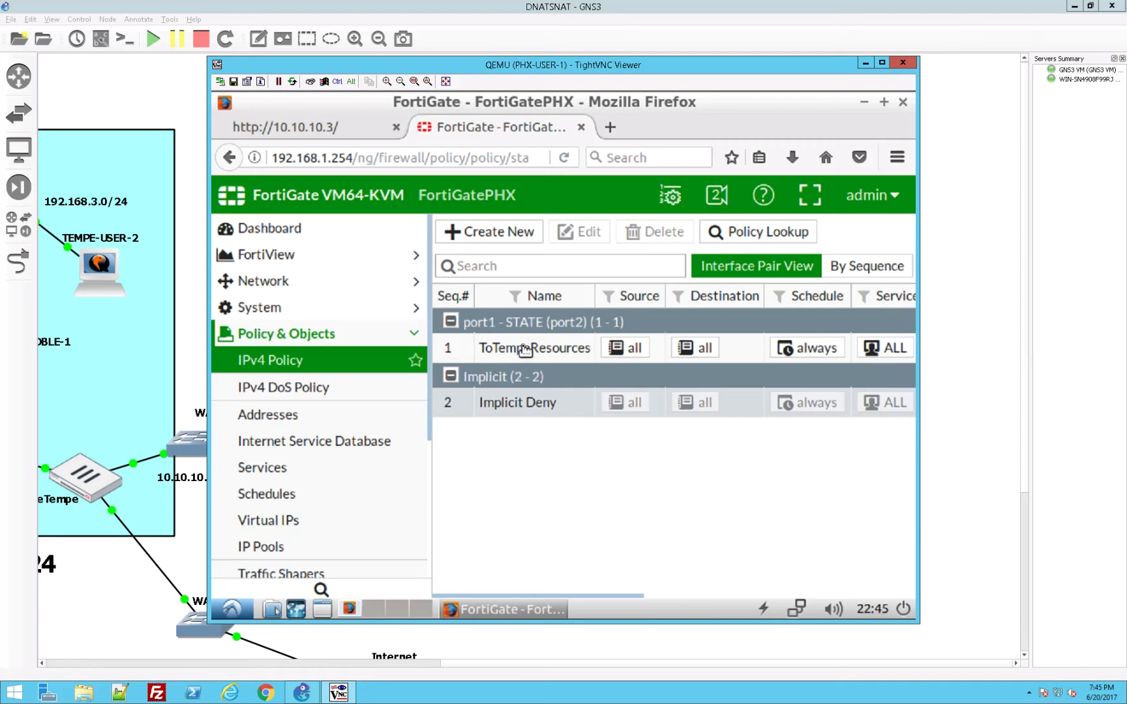
Step: Open the ToTempeResources policy, scroll to its NAT settings, and toggle Fixed Port on then back off
double_click(525, 349)
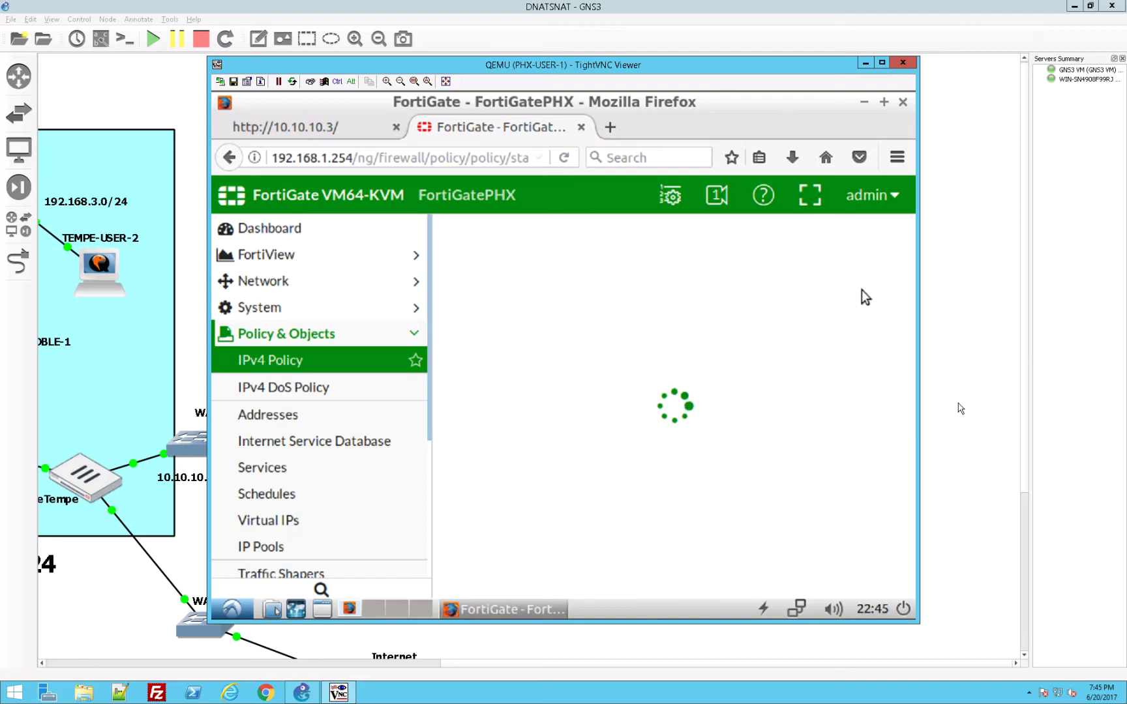
drag(921, 410, 968, 406)
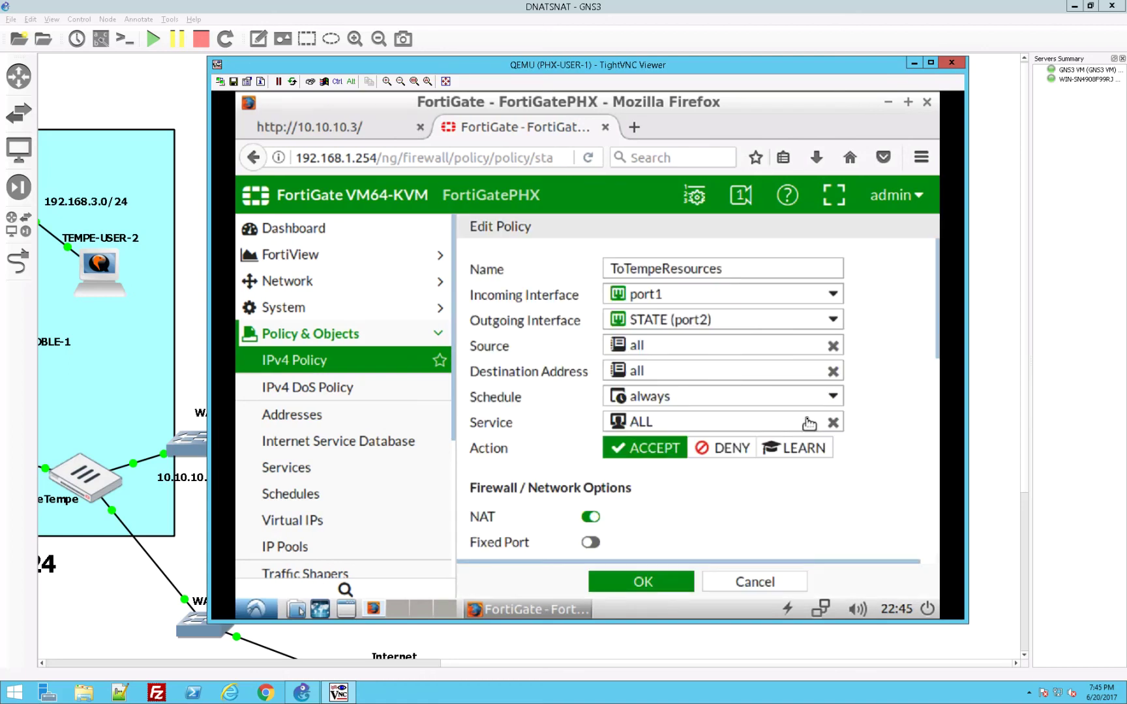
scroll(809, 424, down, 1)
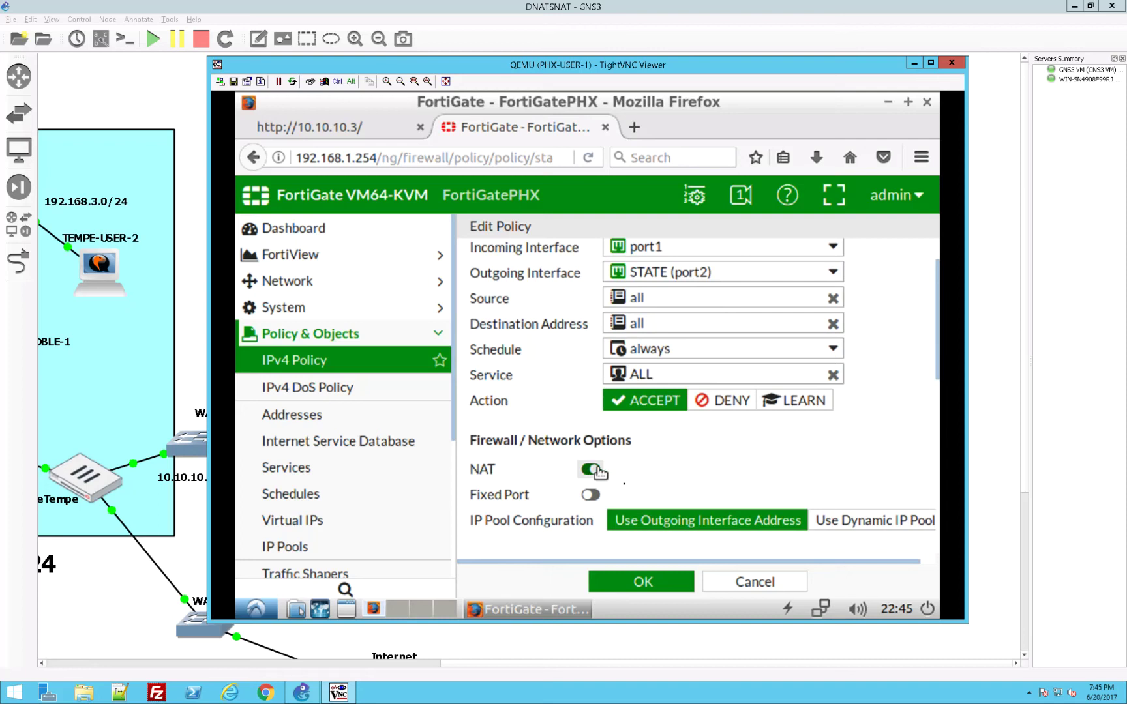
scroll(669, 524, down, 1)
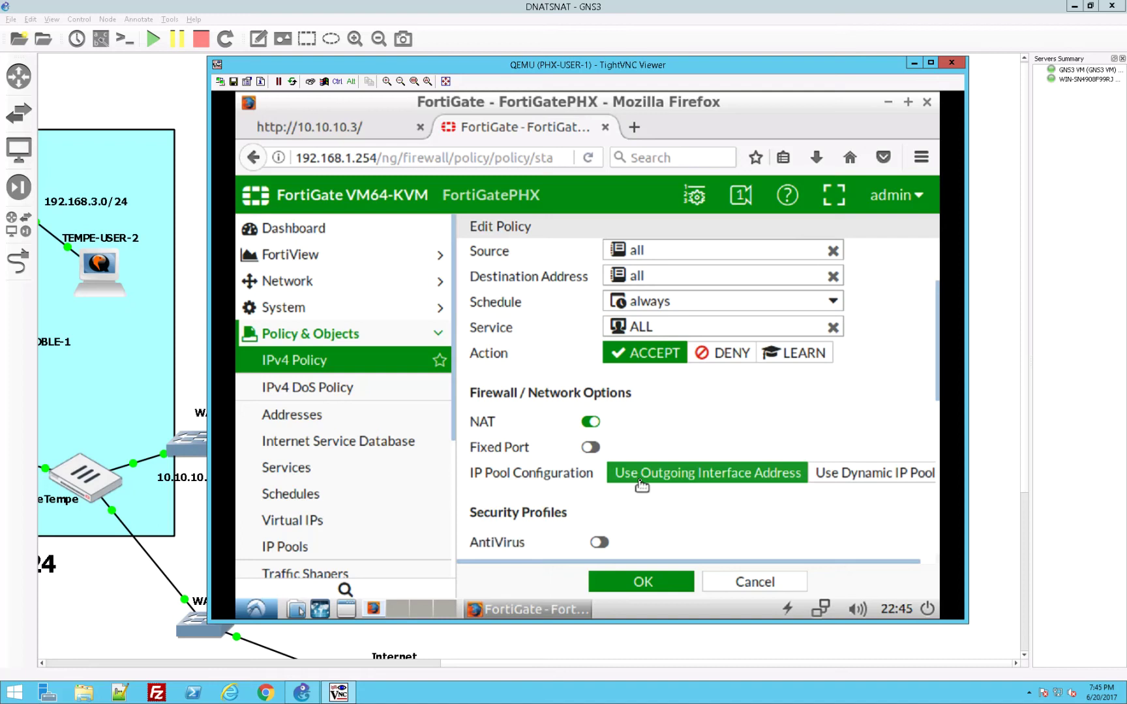
click(591, 449)
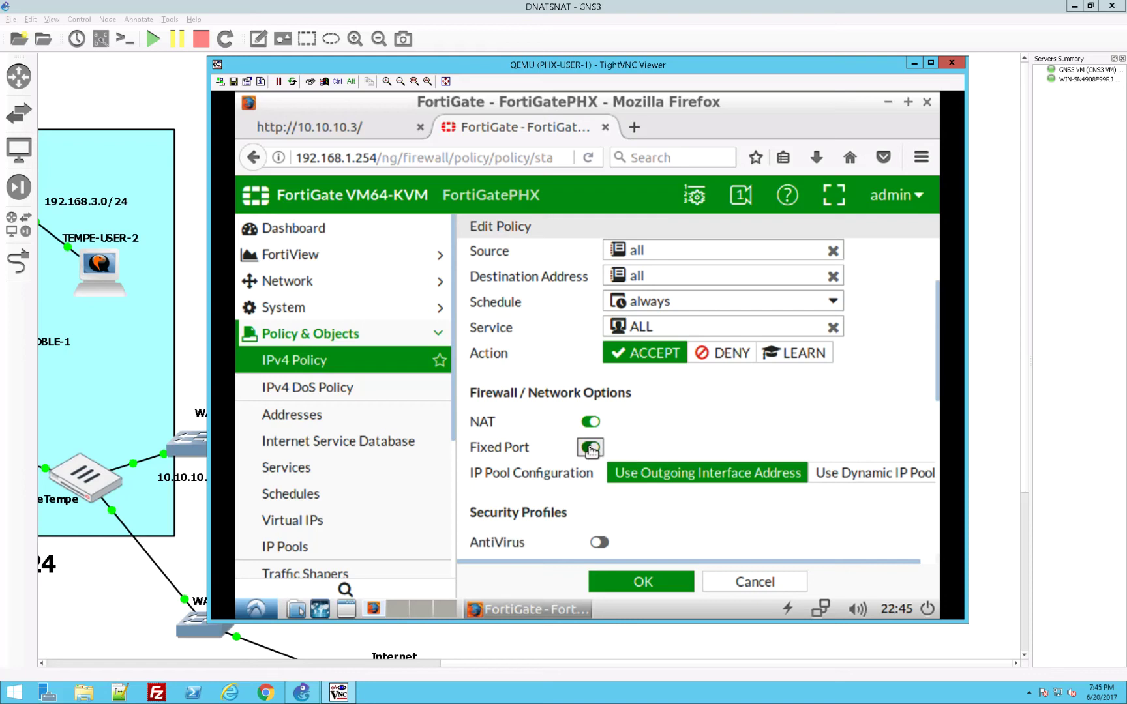
click(590, 448)
Step: Start a new dynamic IP pool named PublicIPPool with a comment about the Public Pool
click(309, 553)
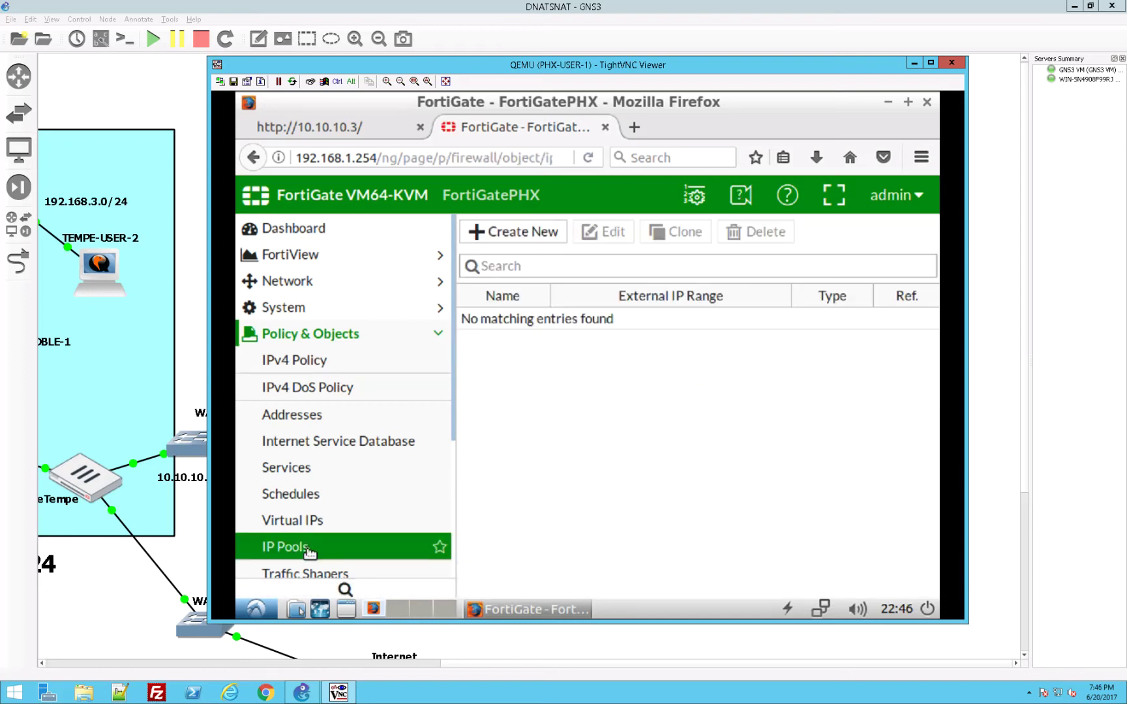
click(511, 233)
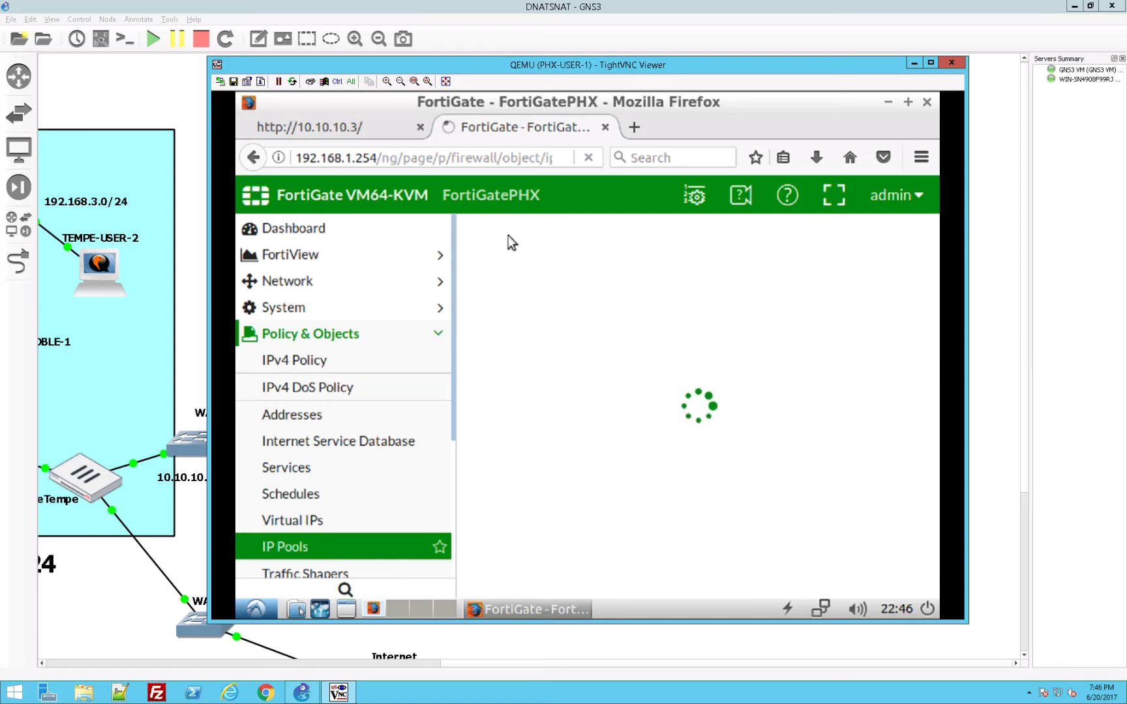
click(667, 265)
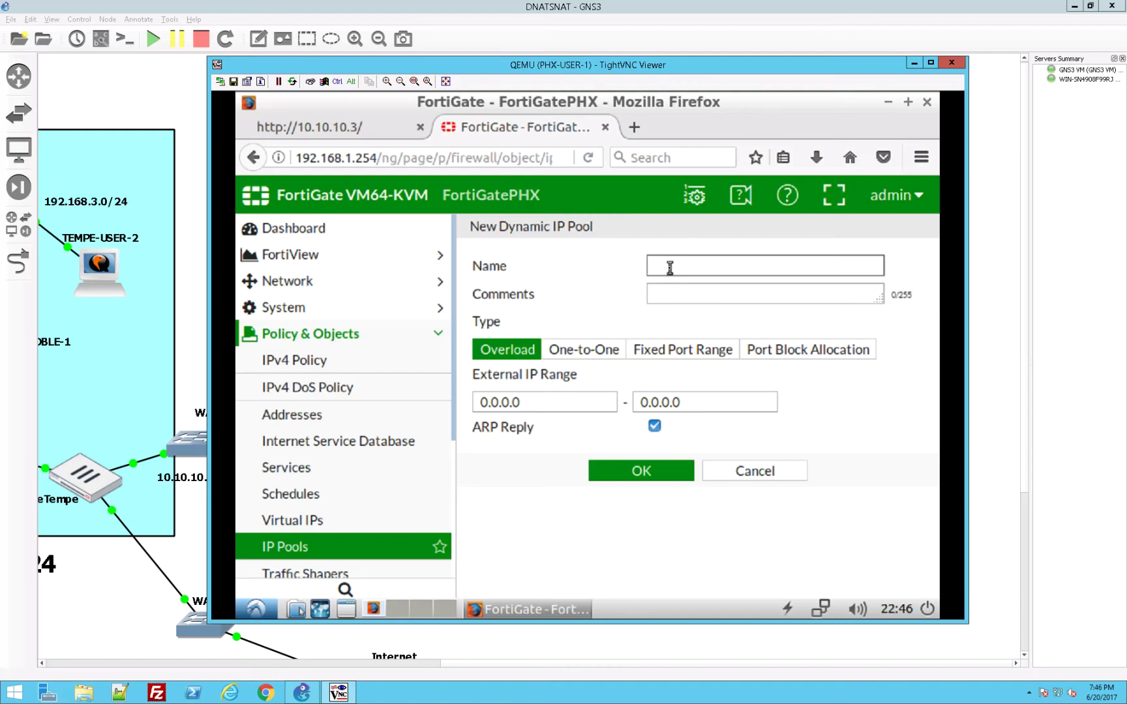
text(PublicIPPol)
key(BackSpace)
text(ol)
key(Tab)
text(Don't IP in hte)
key(BackSpace)
key(BackSpace)
key(BackSpace)
text(the Public Pool)
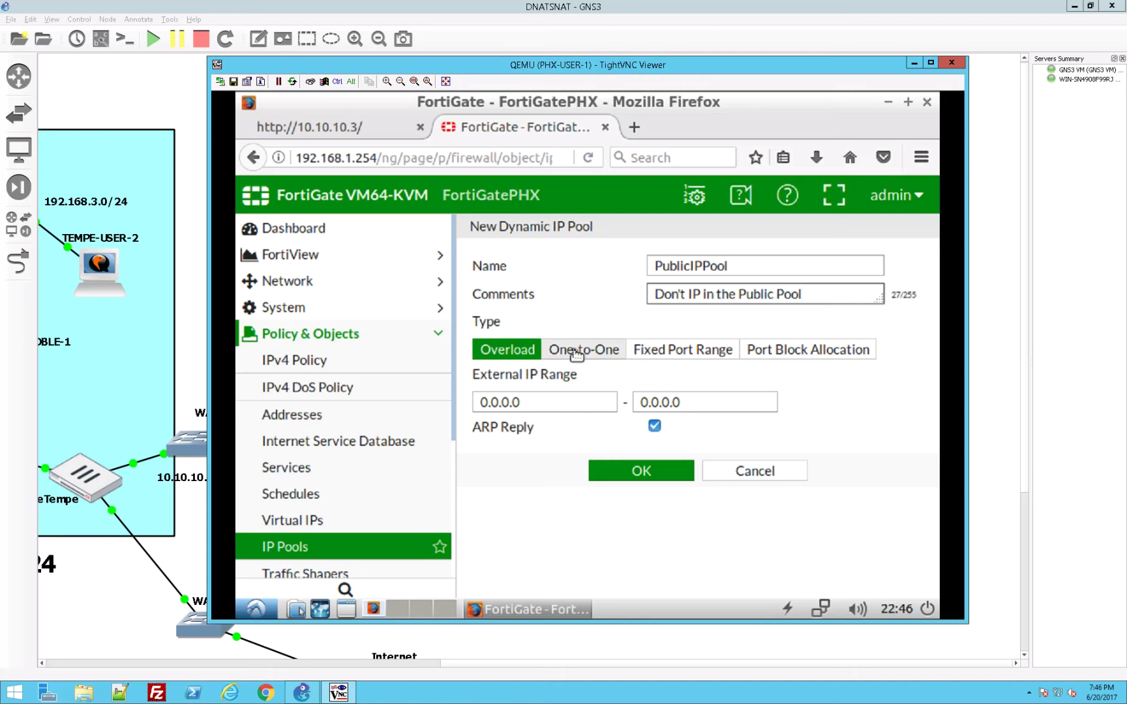
Step: Set the pool's external range to 10.10.10.250–10.10.10.254 and save it
click(573, 402)
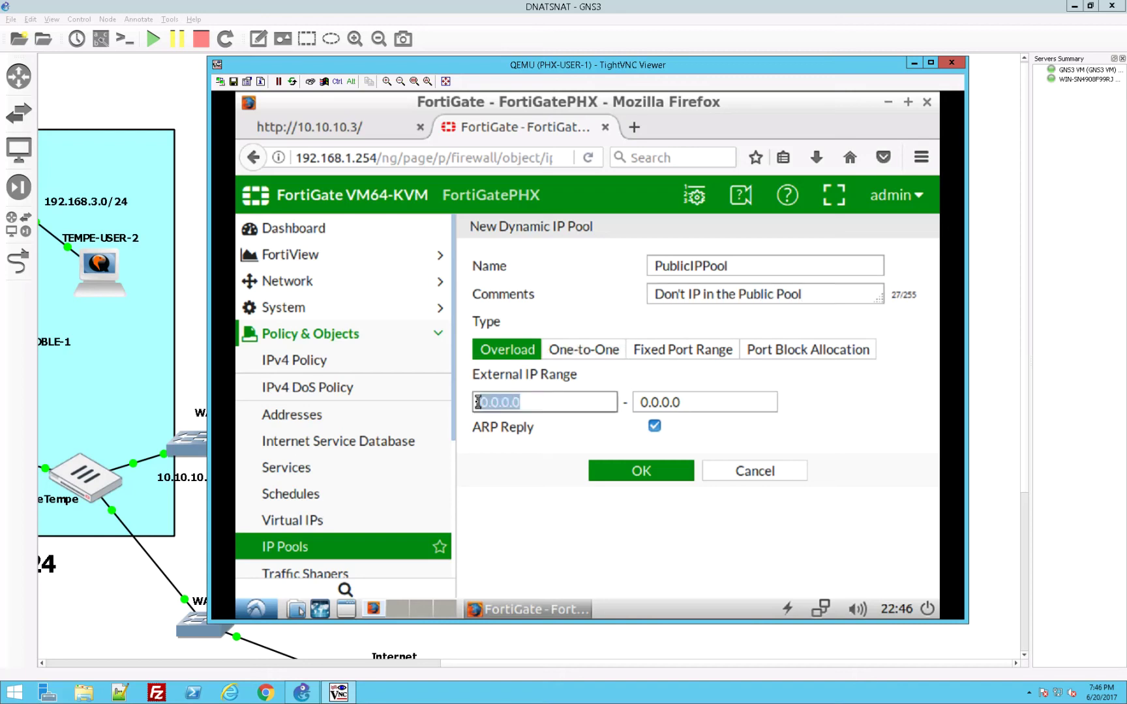
text(10)
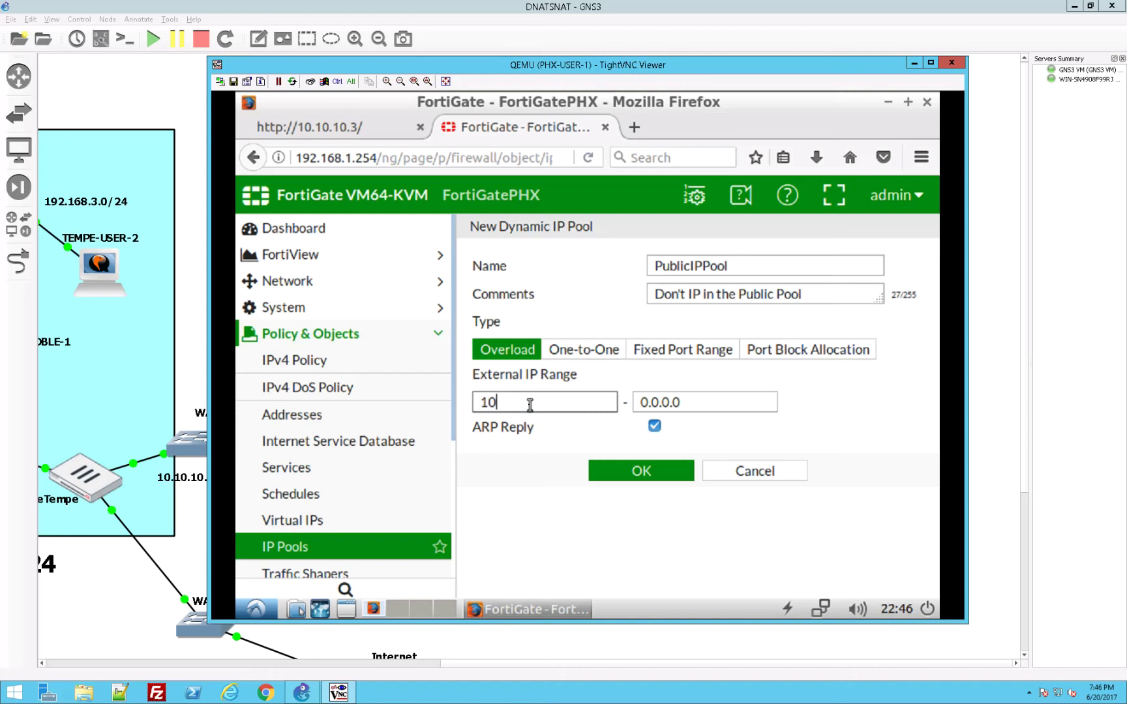
text(.10.10.250)
key(Tab)
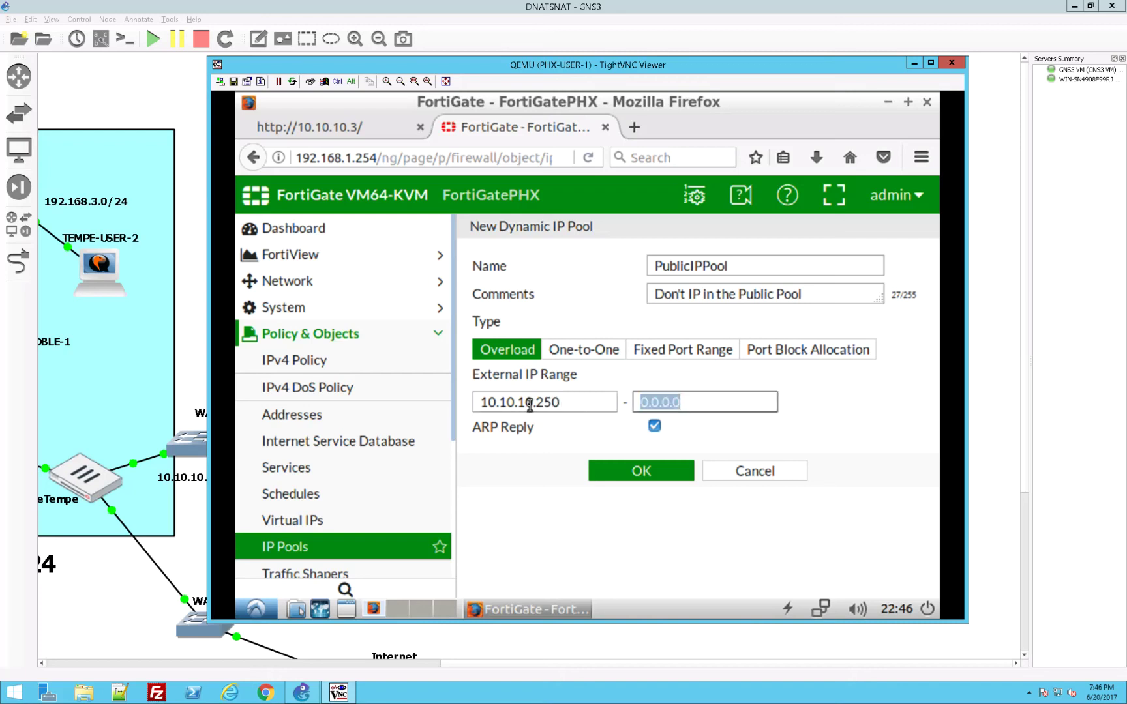
text(10.10.10.)
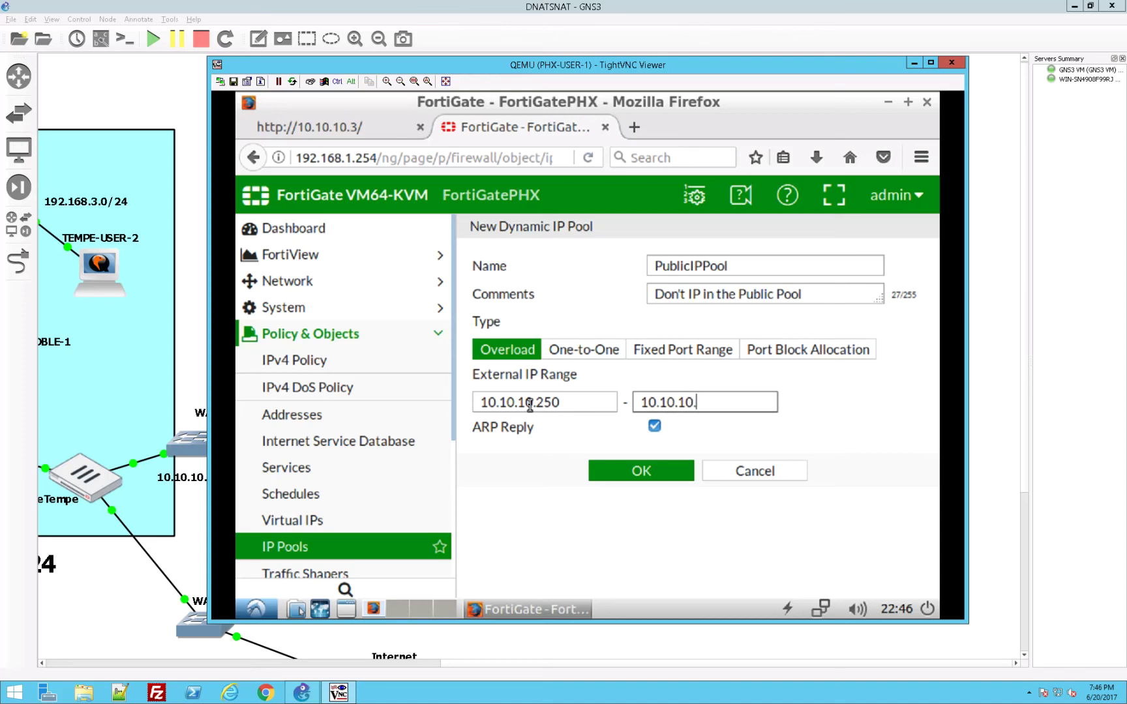
text(254)
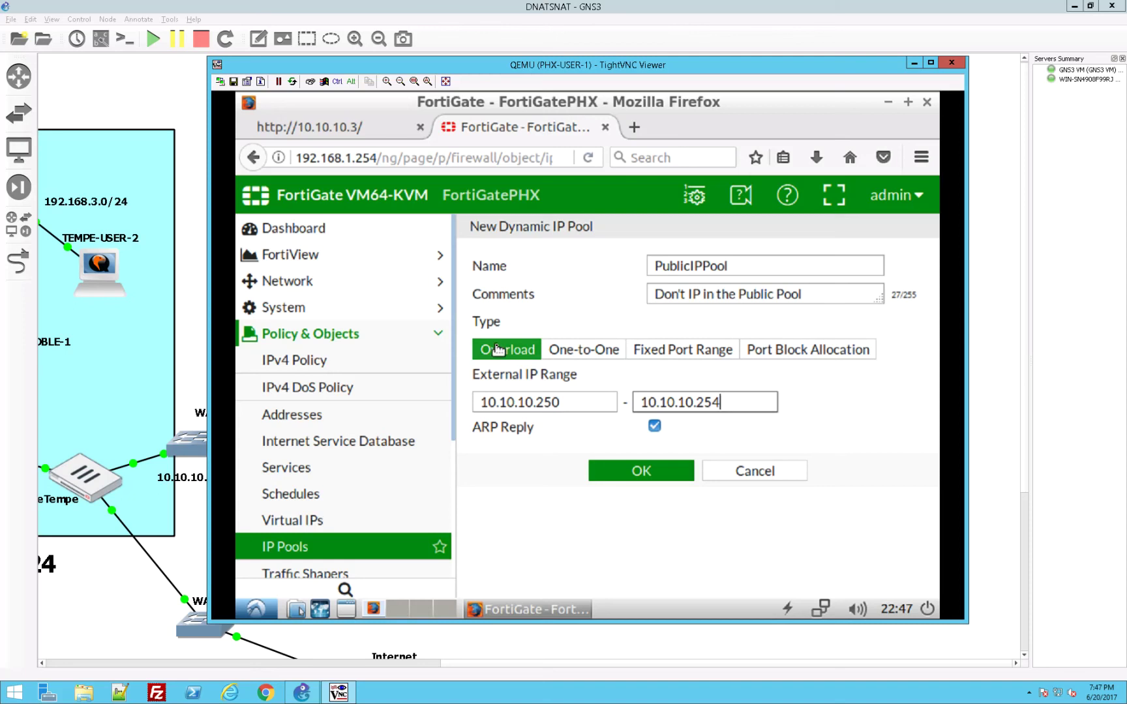
click(590, 478)
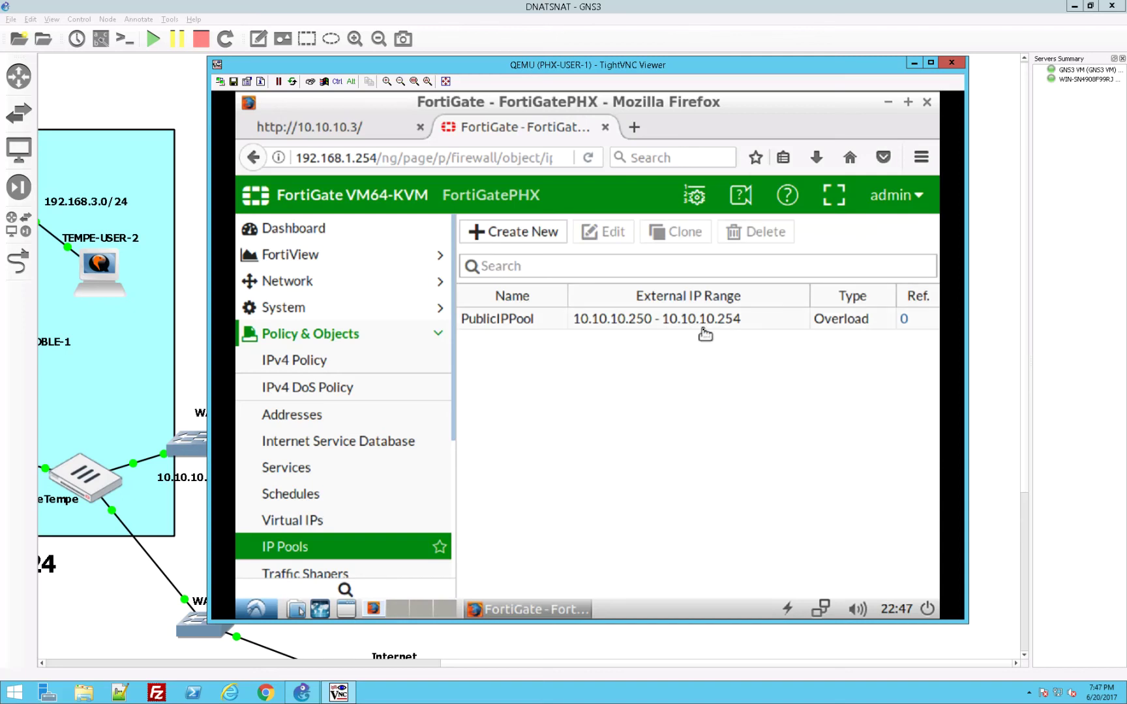
Step: Edit ToTempeResources to NAT through the PublicIPPool dynamic IP pool and save the policy
click(322, 363)
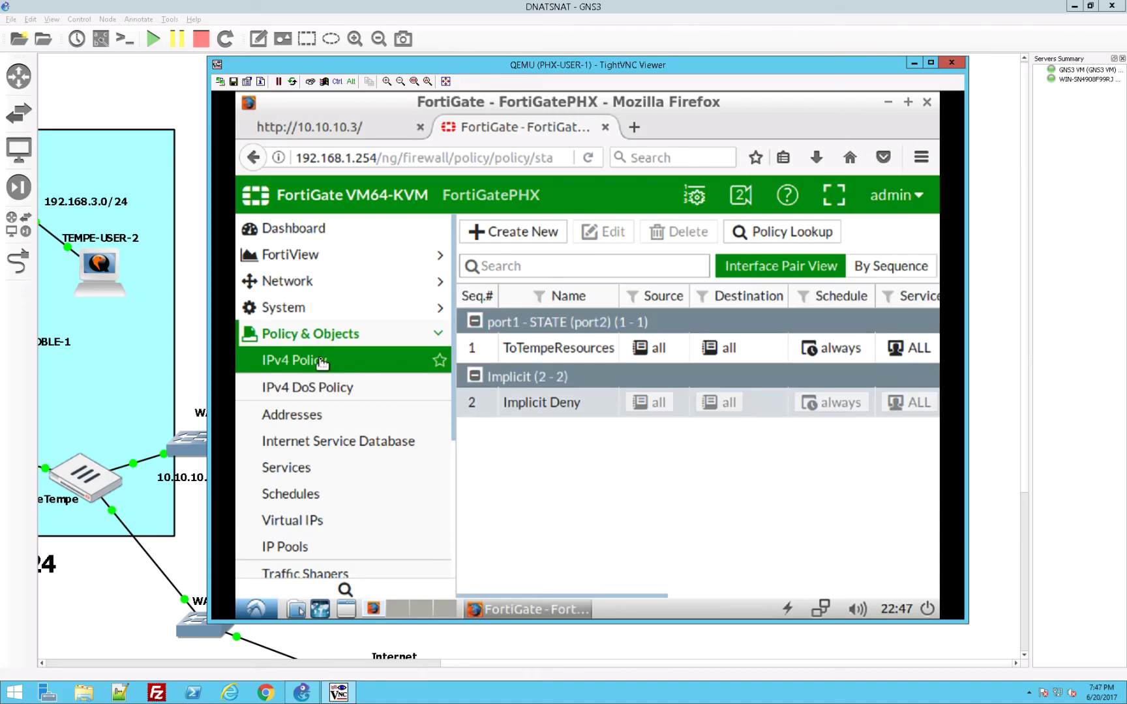
double_click(518, 350)
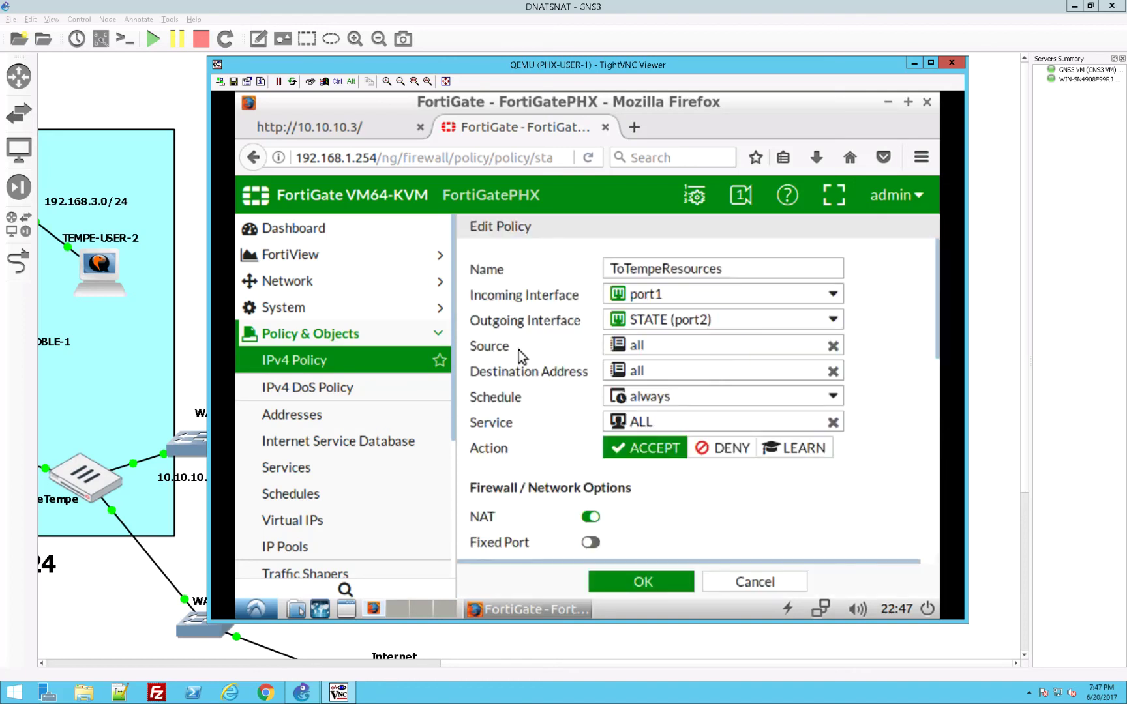
scroll(637, 500, down, 3)
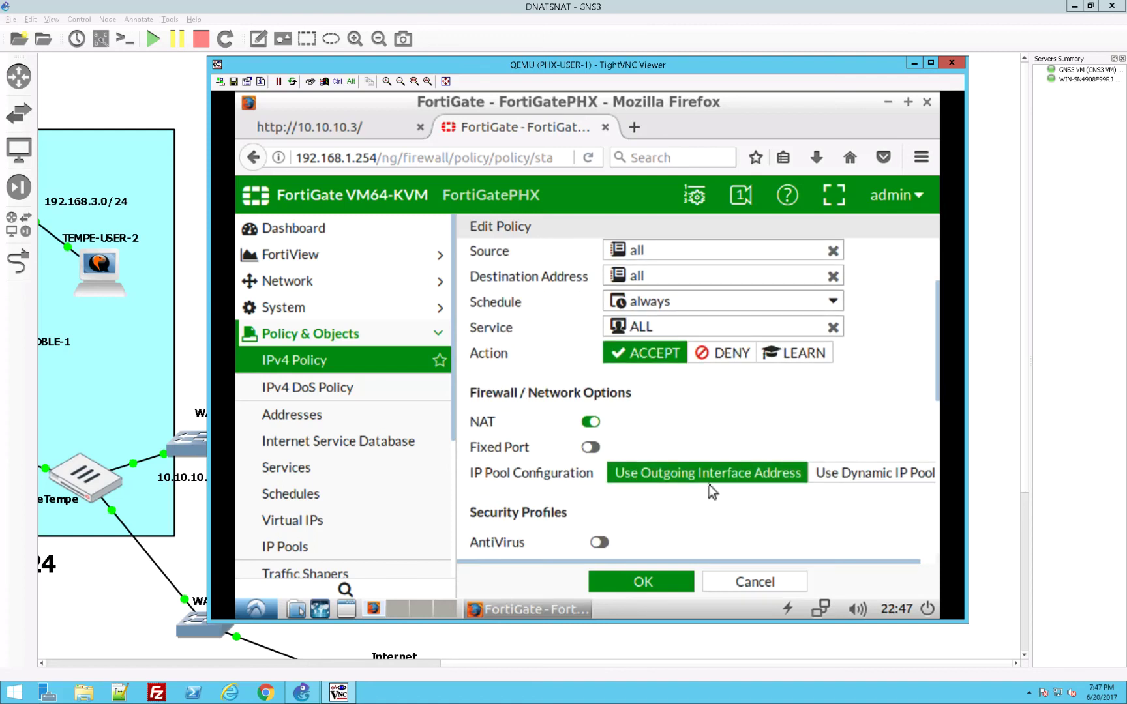
click(818, 480)
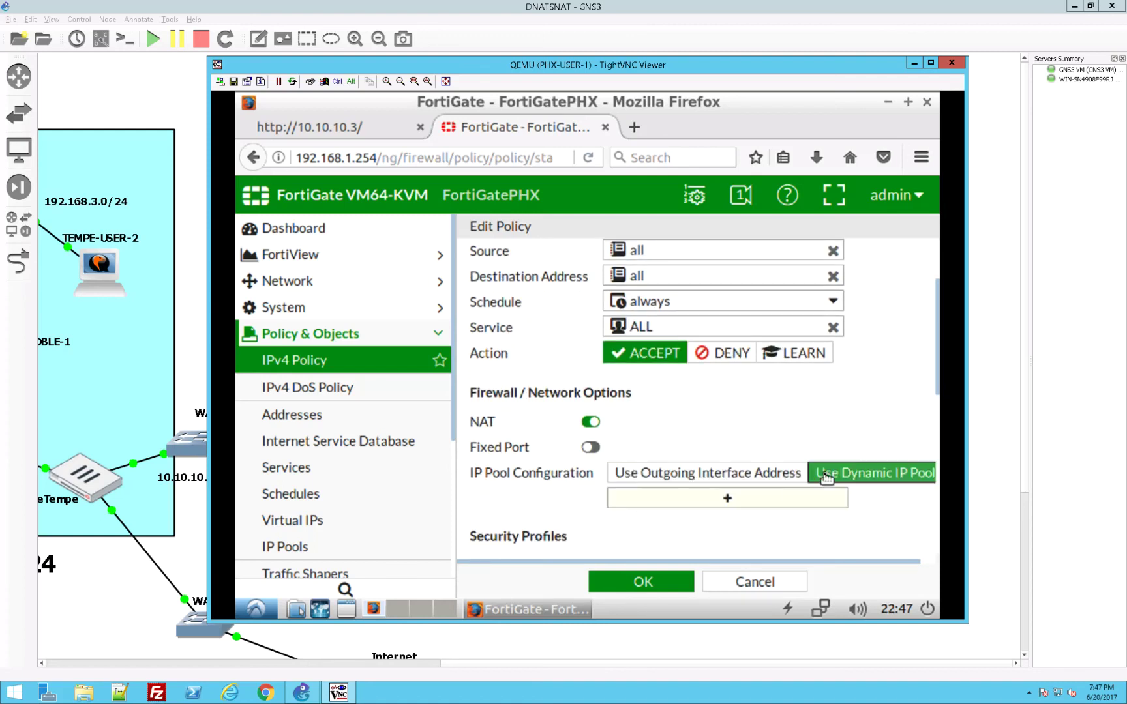
click(792, 495)
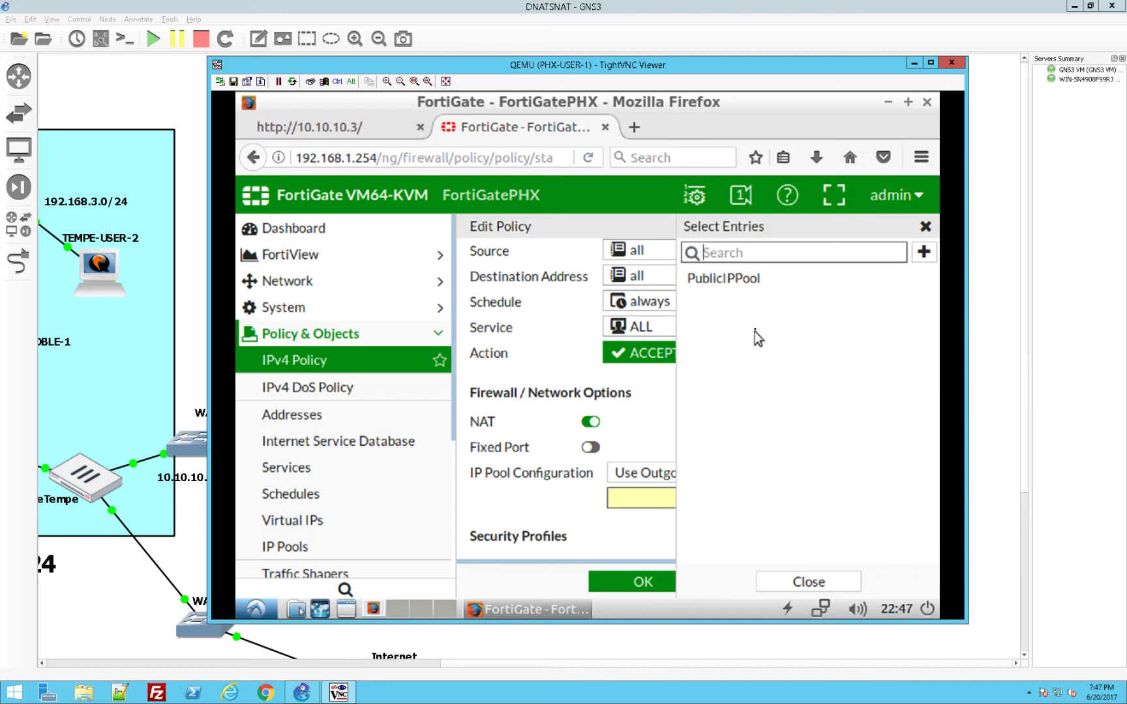
click(736, 283)
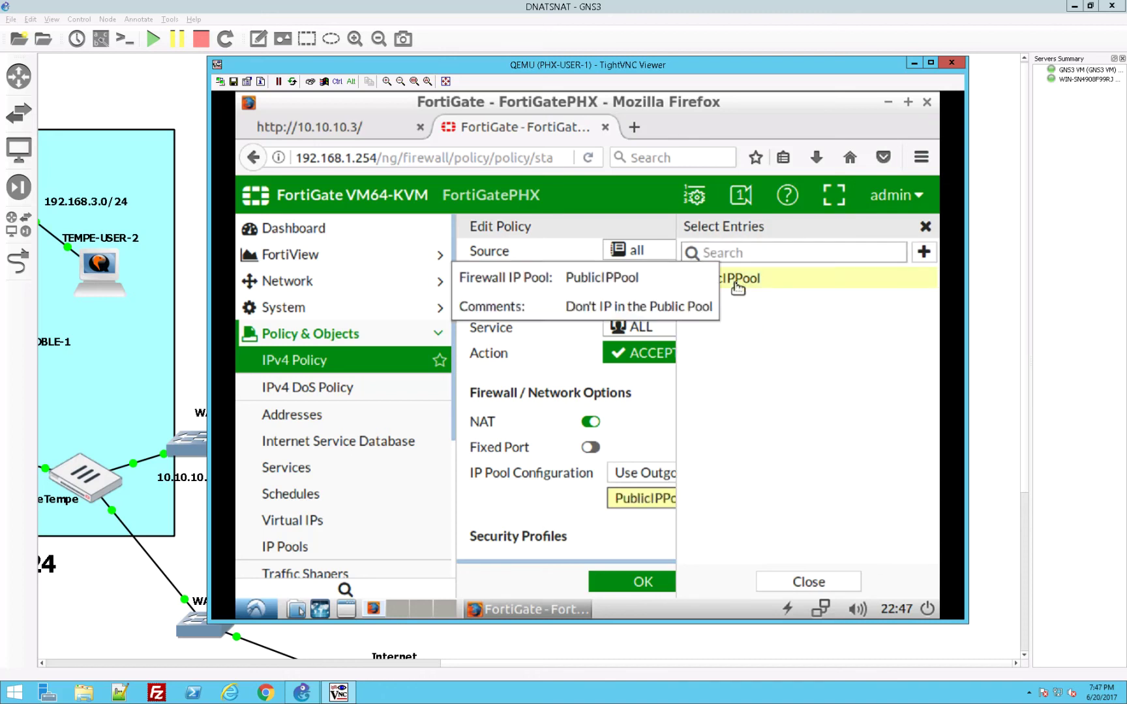
click(531, 500)
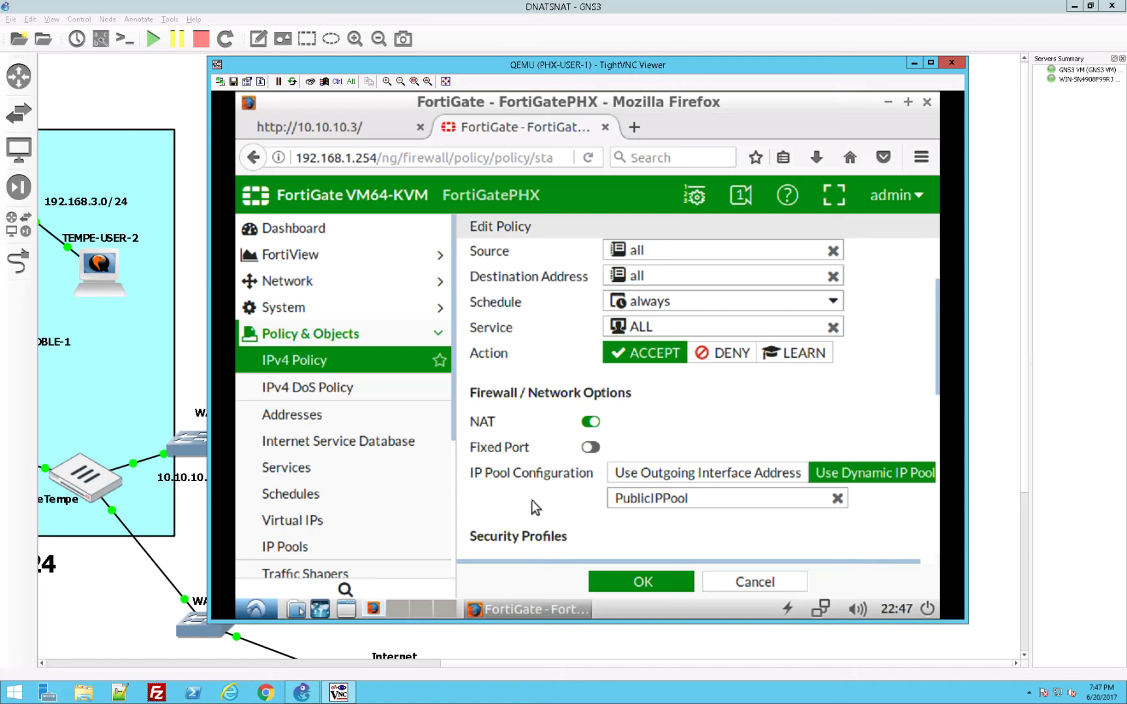
click(666, 580)
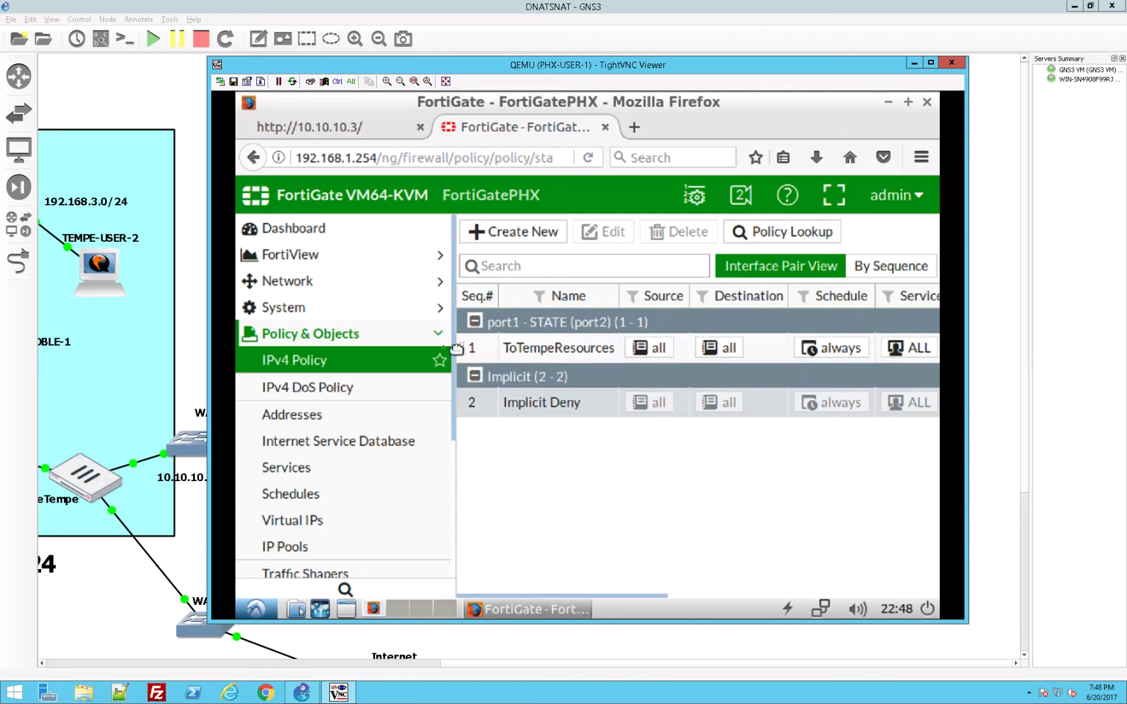
Step: Load 10.10.10.5 in PHX-USER-1's Firefox and reload it several times to see different servers respond
click(369, 133)
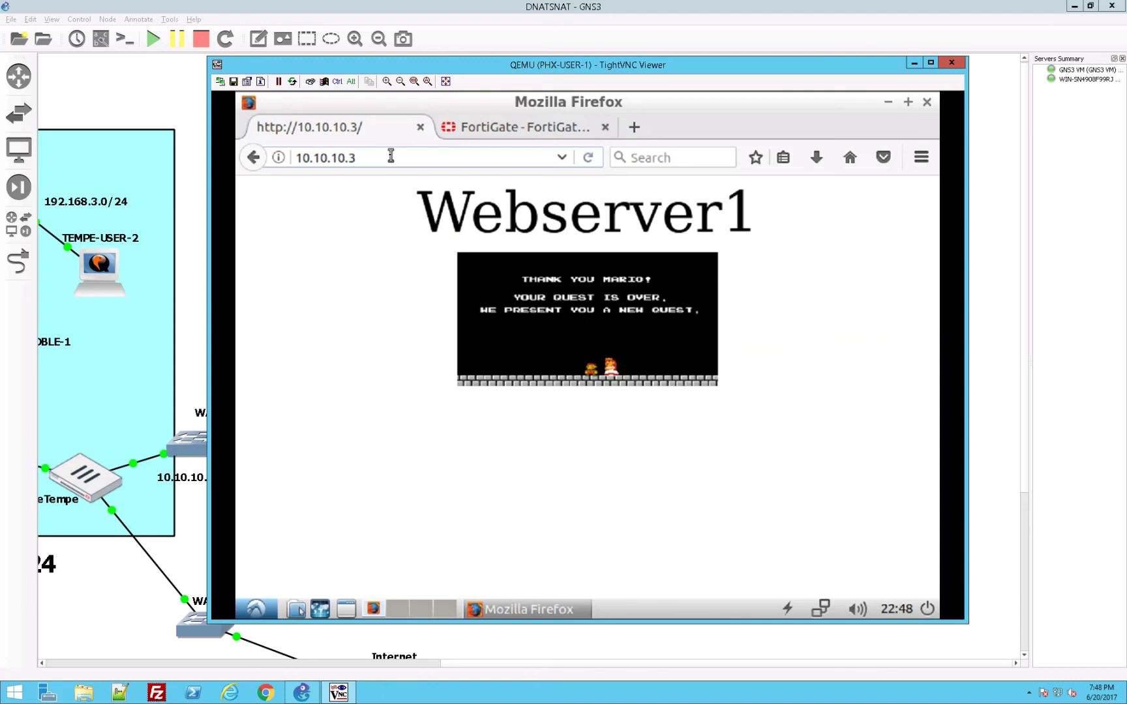
key(BackSpace)
text(5)
key(Return)
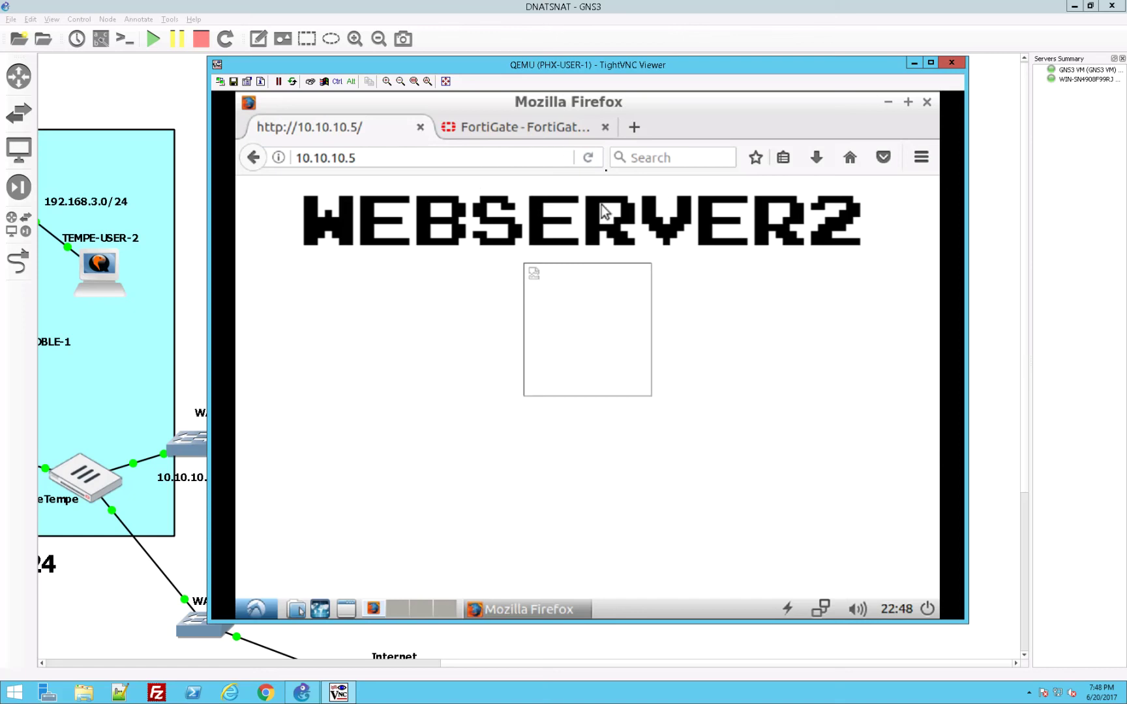
click(588, 157)
click(586, 159)
click(587, 160)
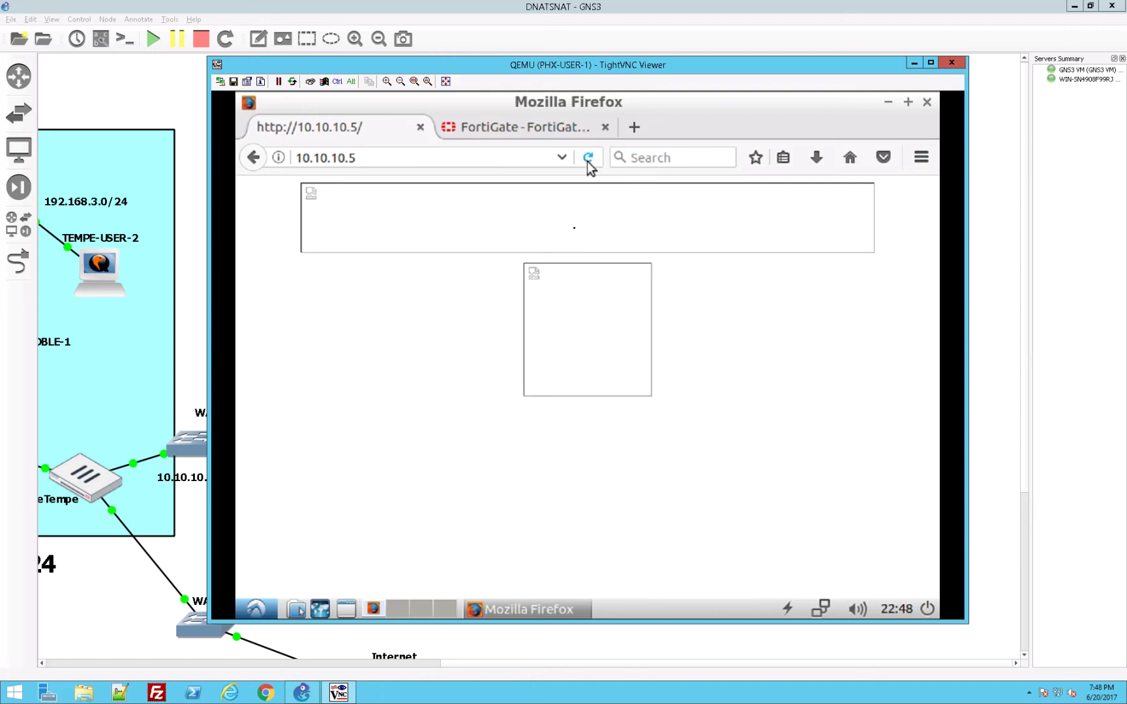
right_click(573, 214)
click(587, 164)
Step: Close the Phoenix console and log in to FortiGateTempe as admin from TEMPE-USER-1
click(949, 63)
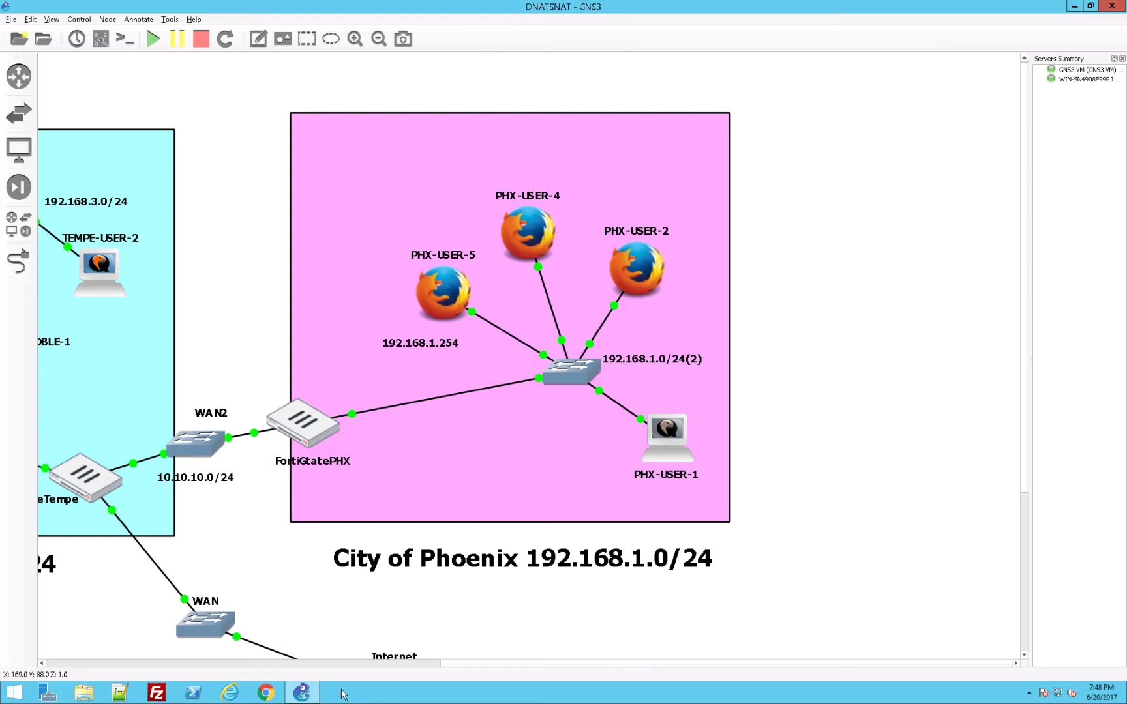
click(372, 664)
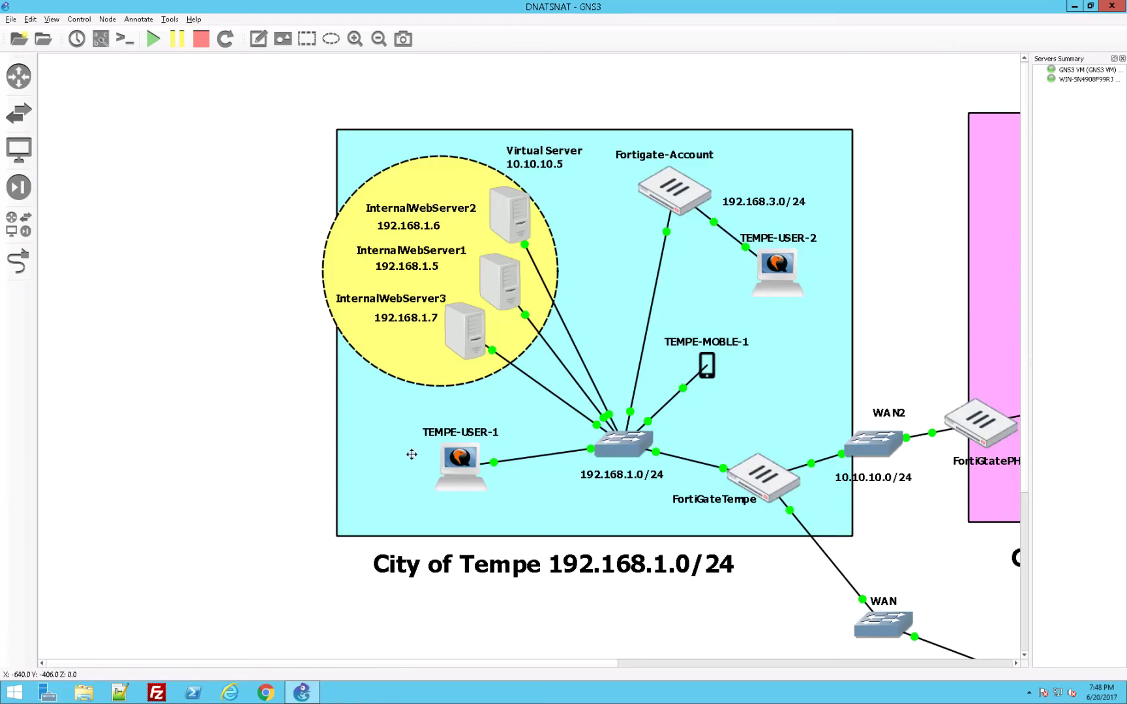
double_click(459, 469)
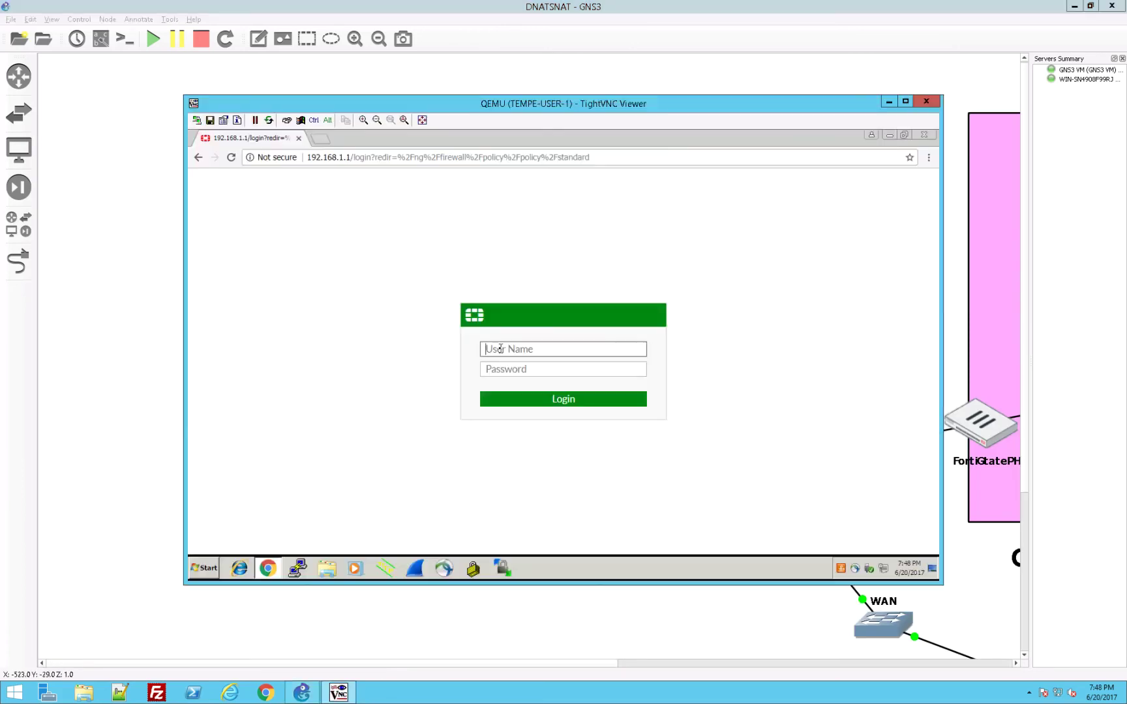
text(admin)
key(Return)
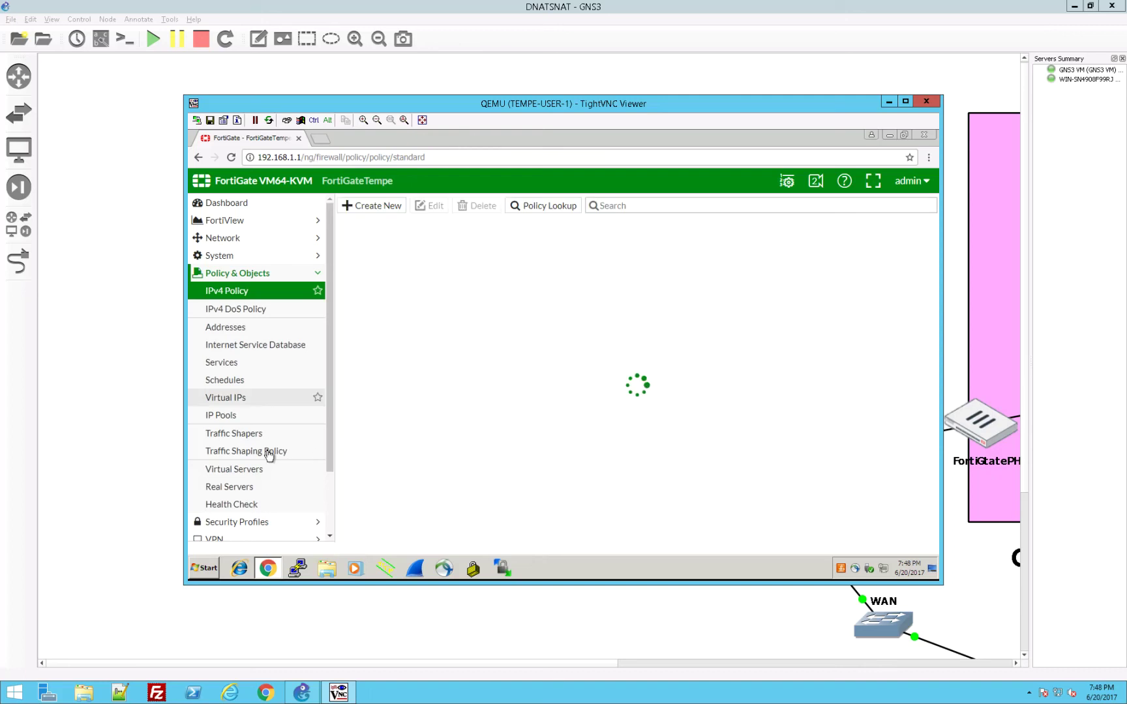
Step: Open Log & Report > Forward Traffic and reload it to show 10.10.10.254 reaching 10.10.10.5
scroll(269, 454, down, 2)
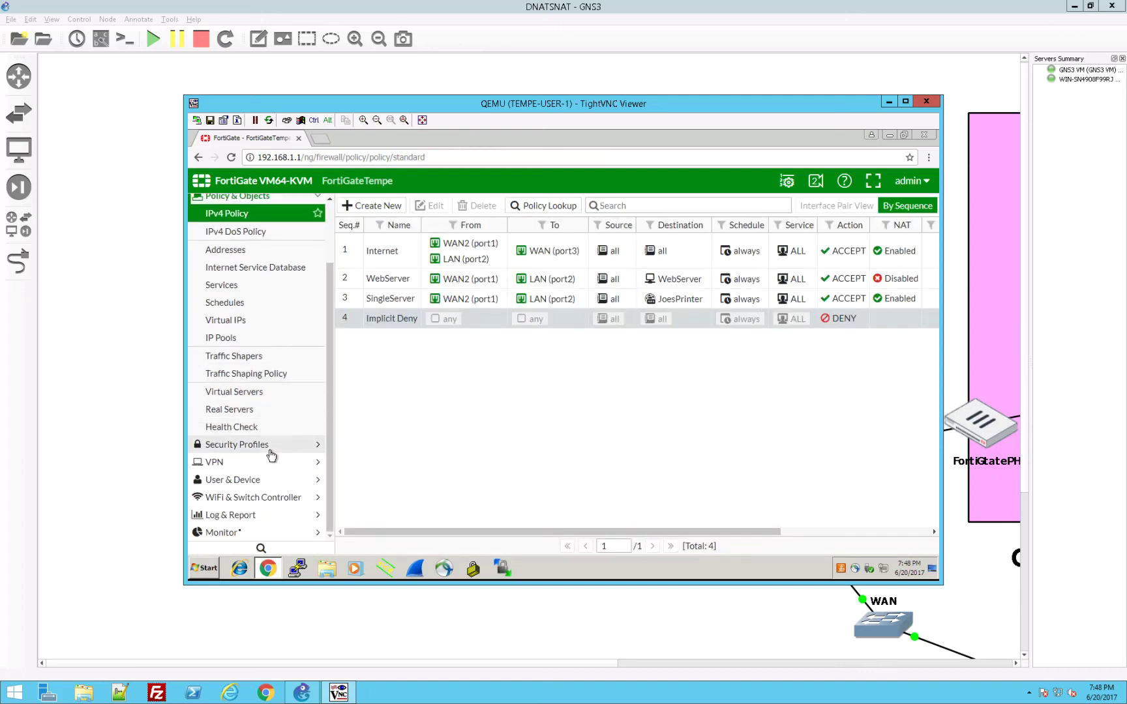
click(225, 517)
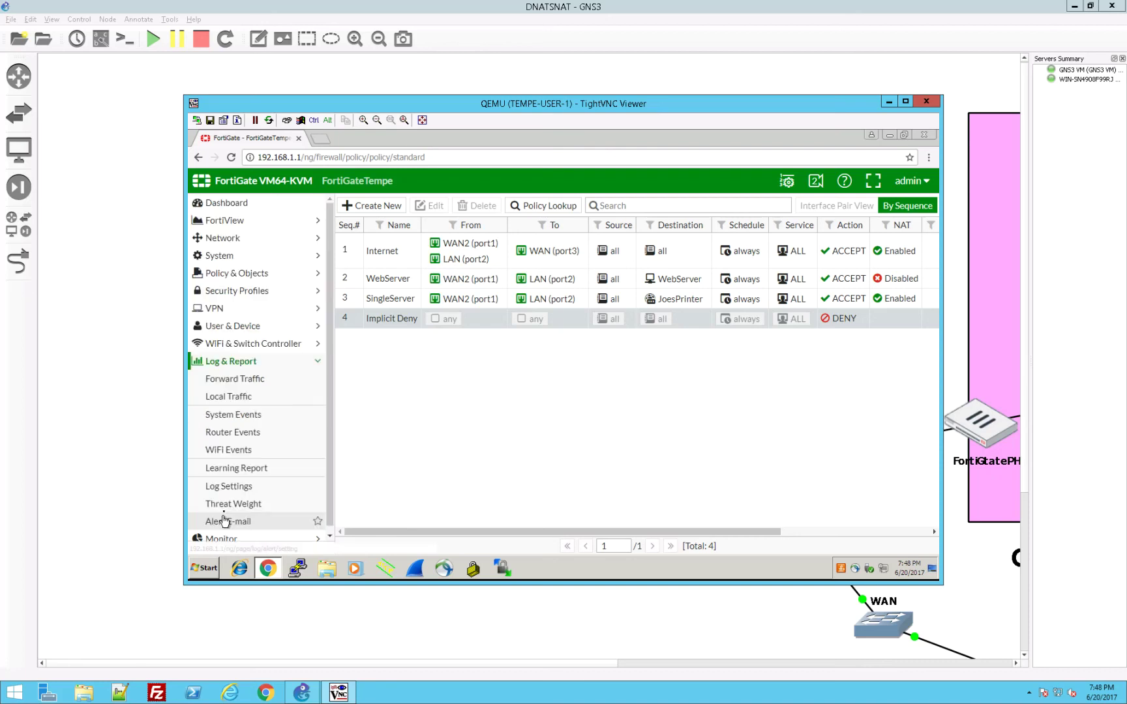
click(243, 380)
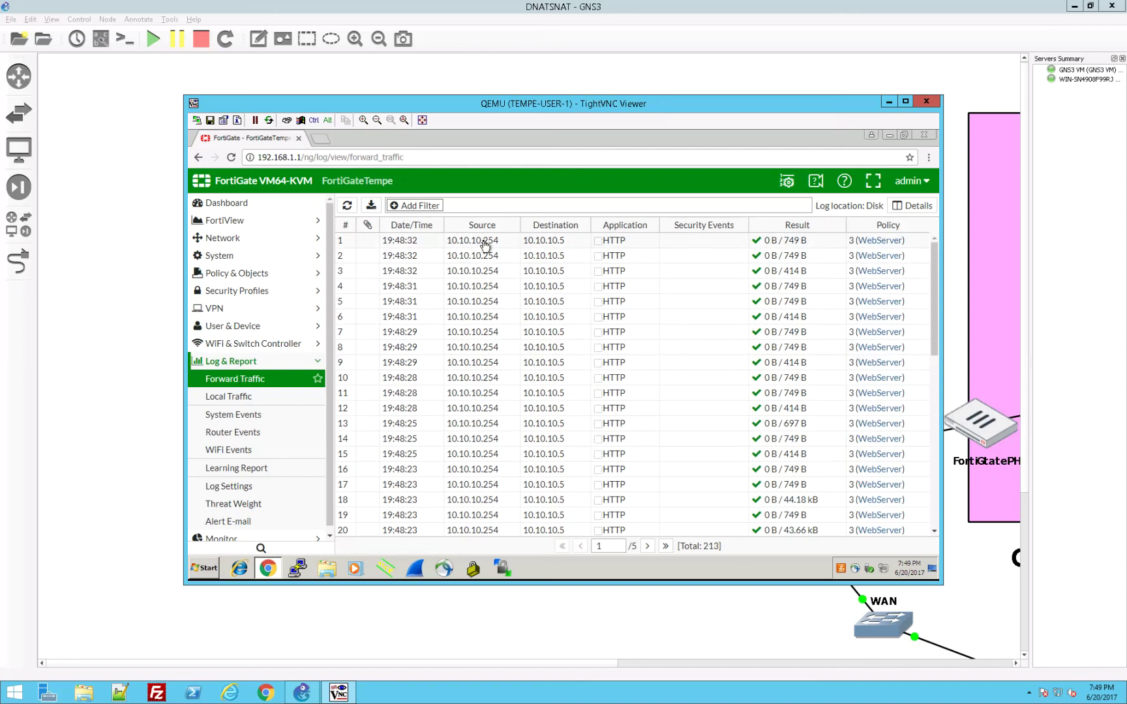
scroll(469, 445, down, 7)
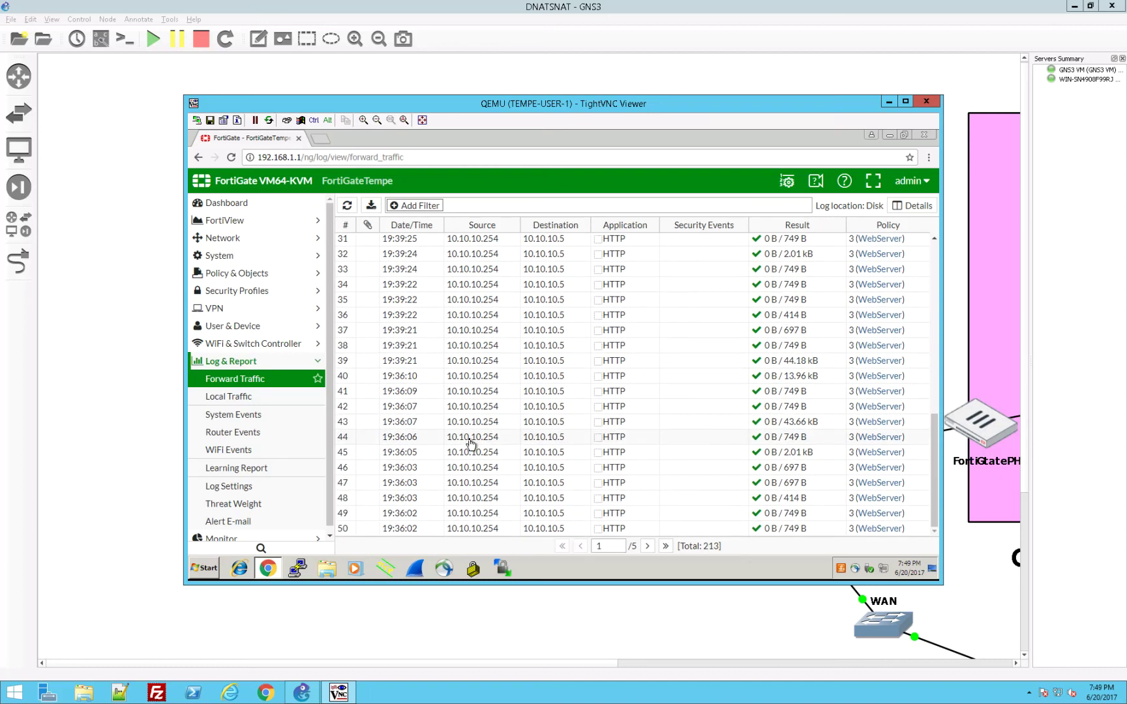
scroll(470, 444, up, 7)
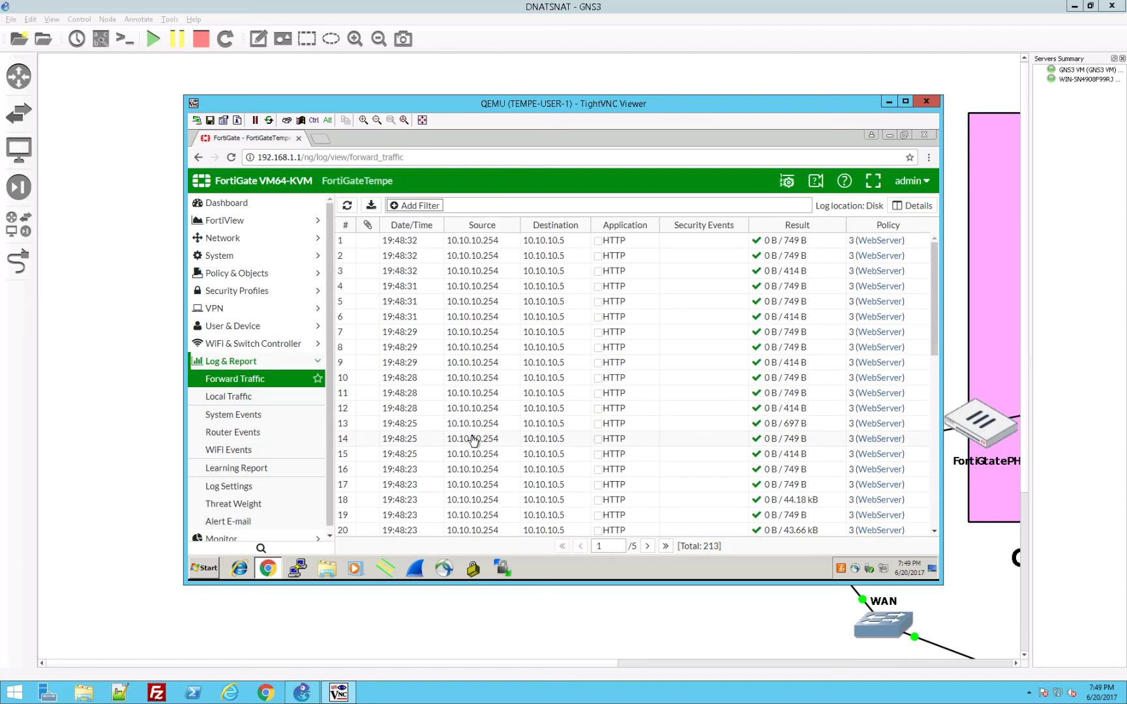
scroll(474, 440, down, 3)
scroll(474, 441, up, 3)
key(F5)
key(F5)
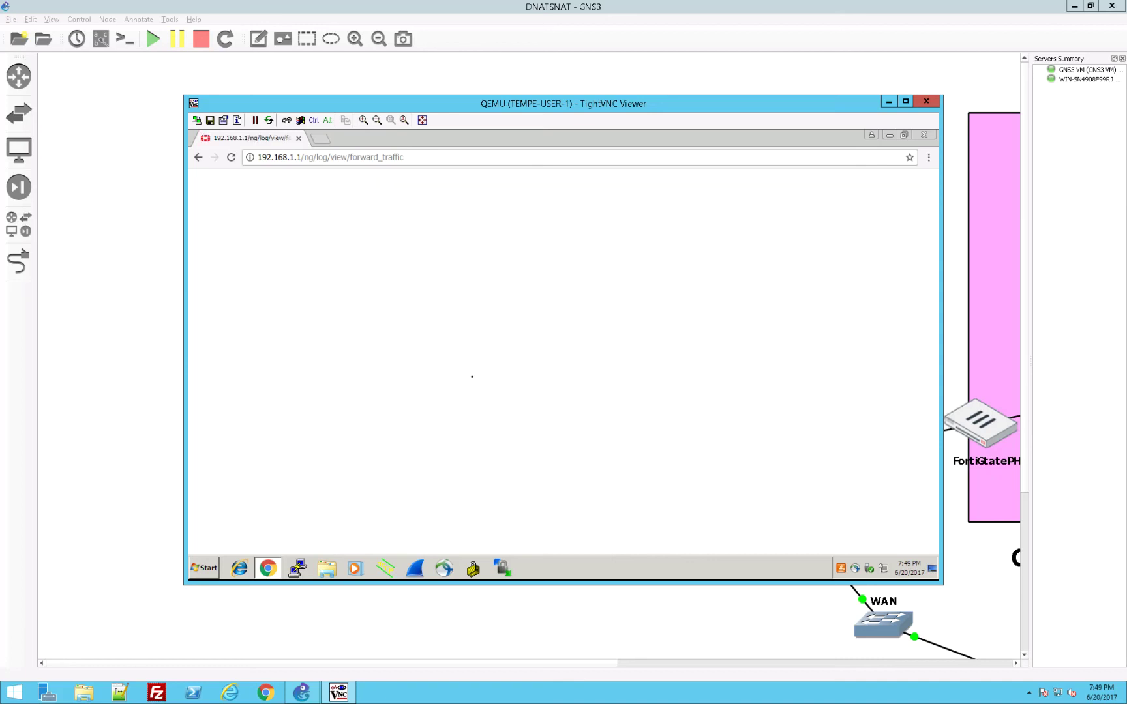
Step: On PHX-USER-1's FortiGatePHX admin page, open PublicIPPool from the IP Pools list for editing
click(926, 101)
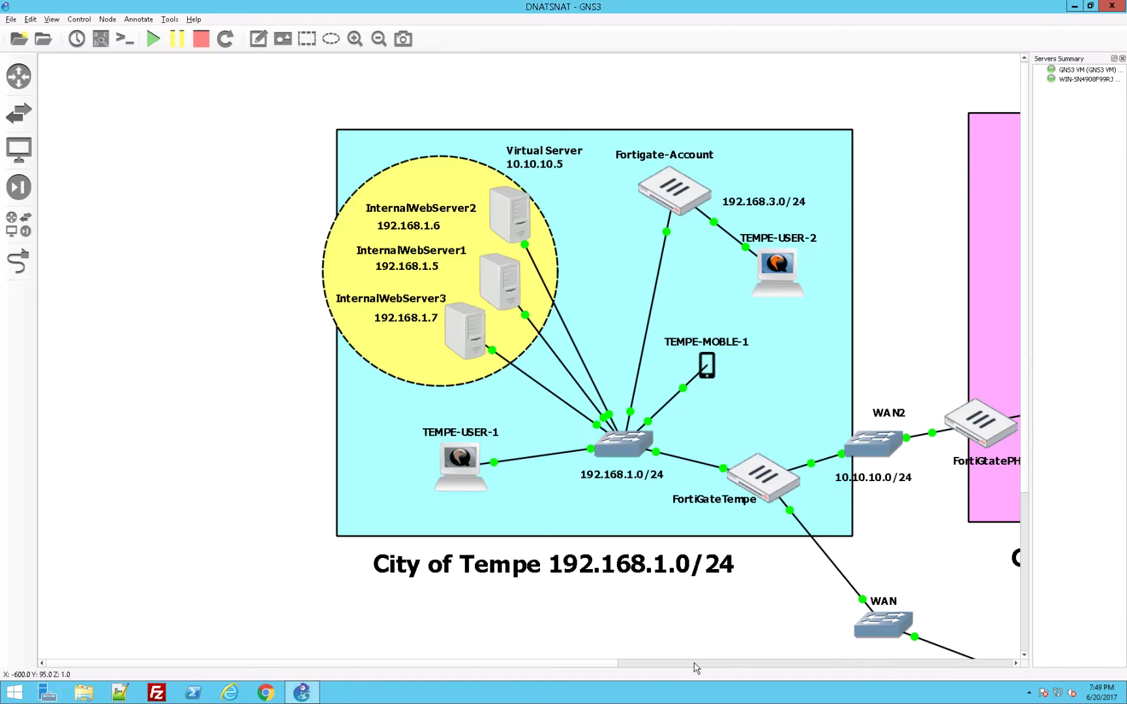
scroll(696, 666, right, 5)
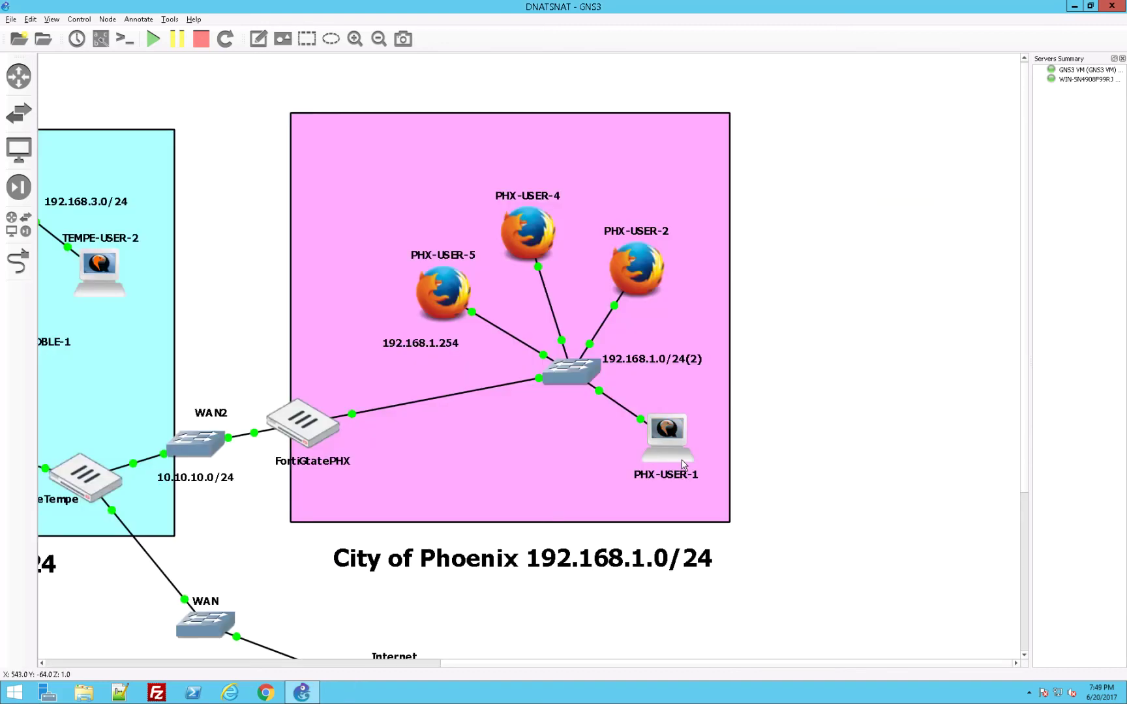
double_click(683, 465)
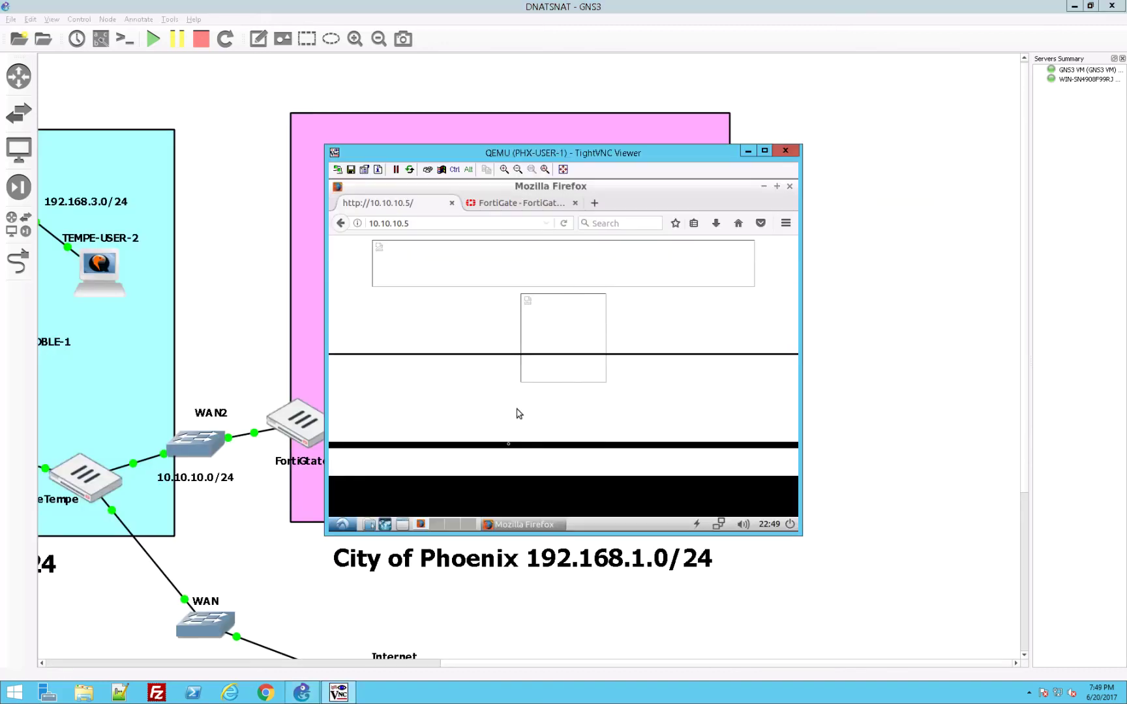
click(502, 203)
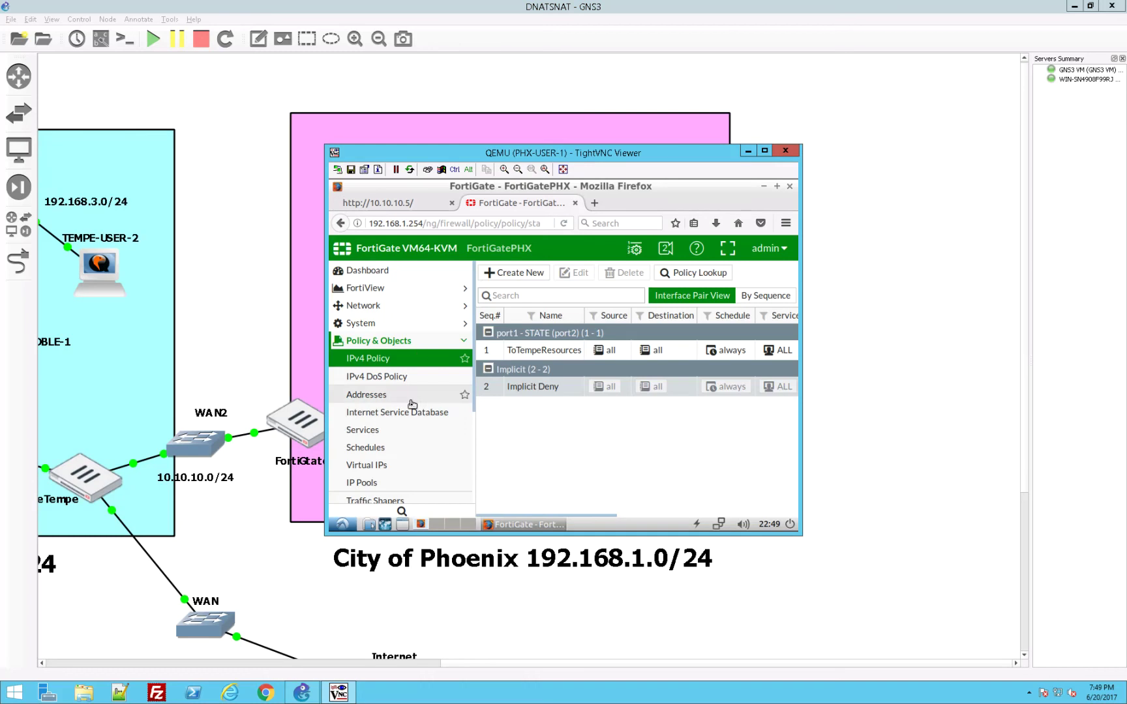
click(393, 483)
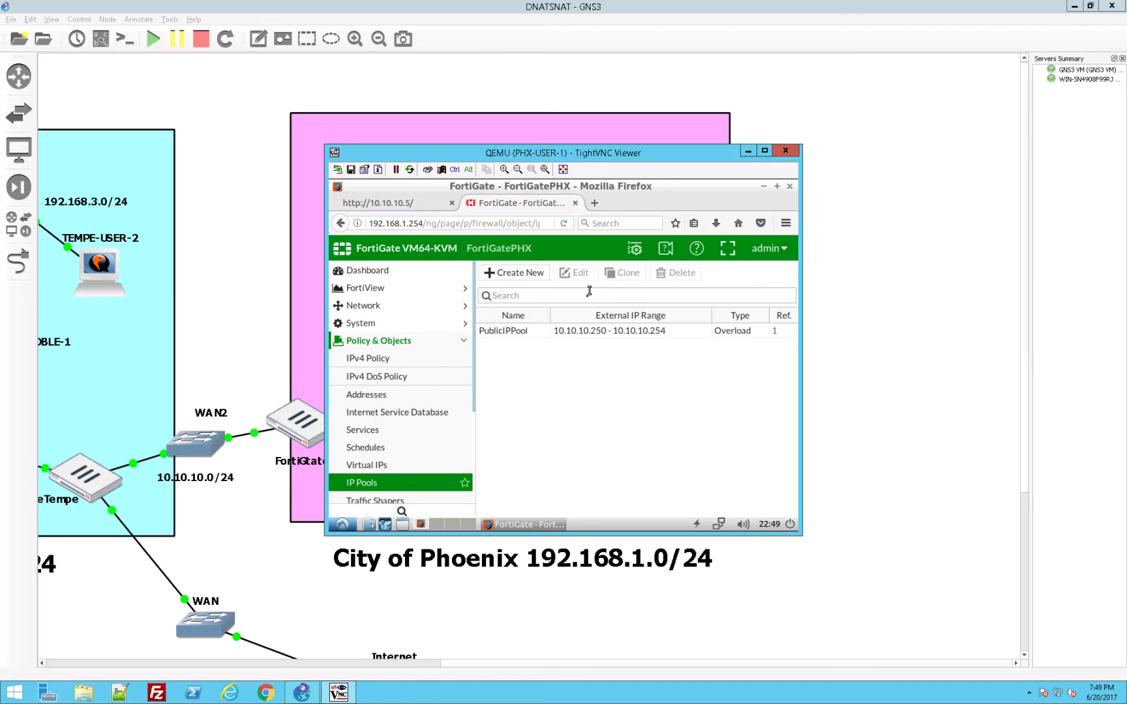
double_click(585, 331)
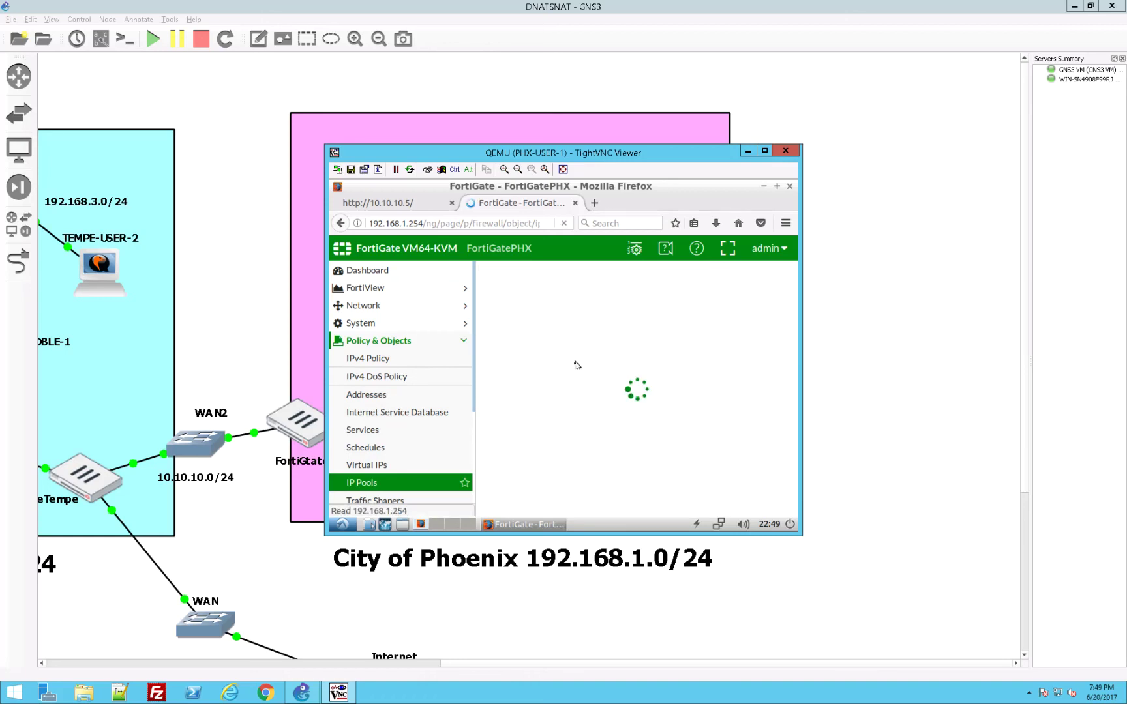
Step: Change the pool's end IP to 10.10.10.253, keep the Overload type, and save
click(658, 386)
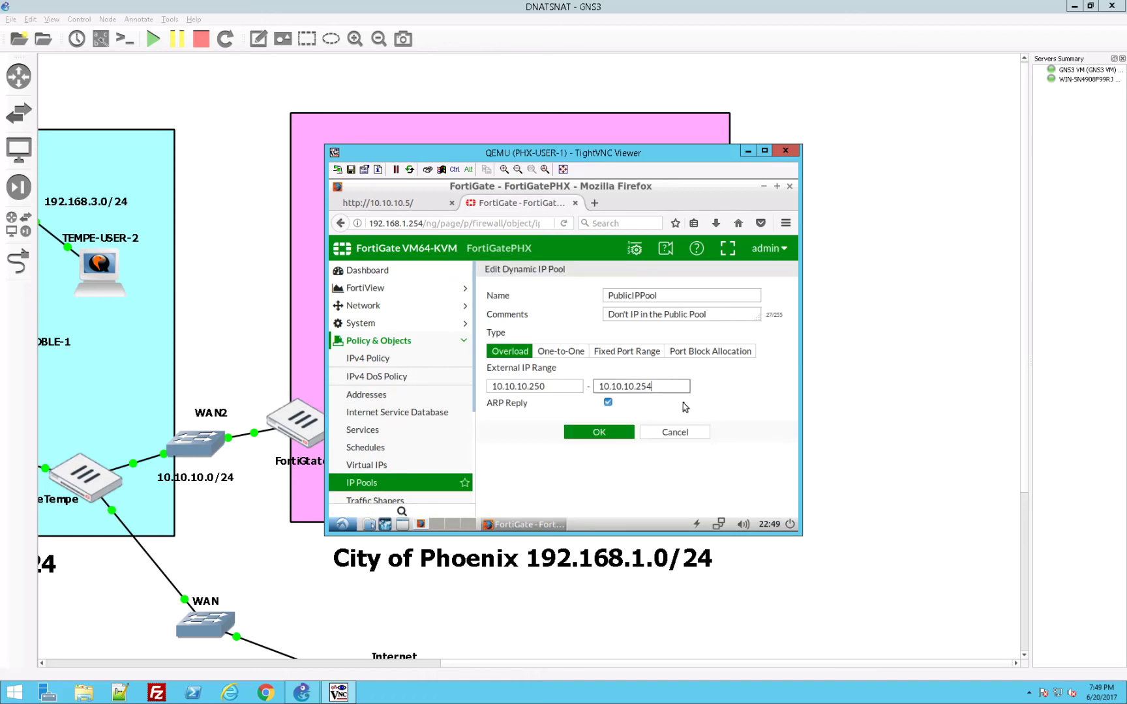
key(BackSpace)
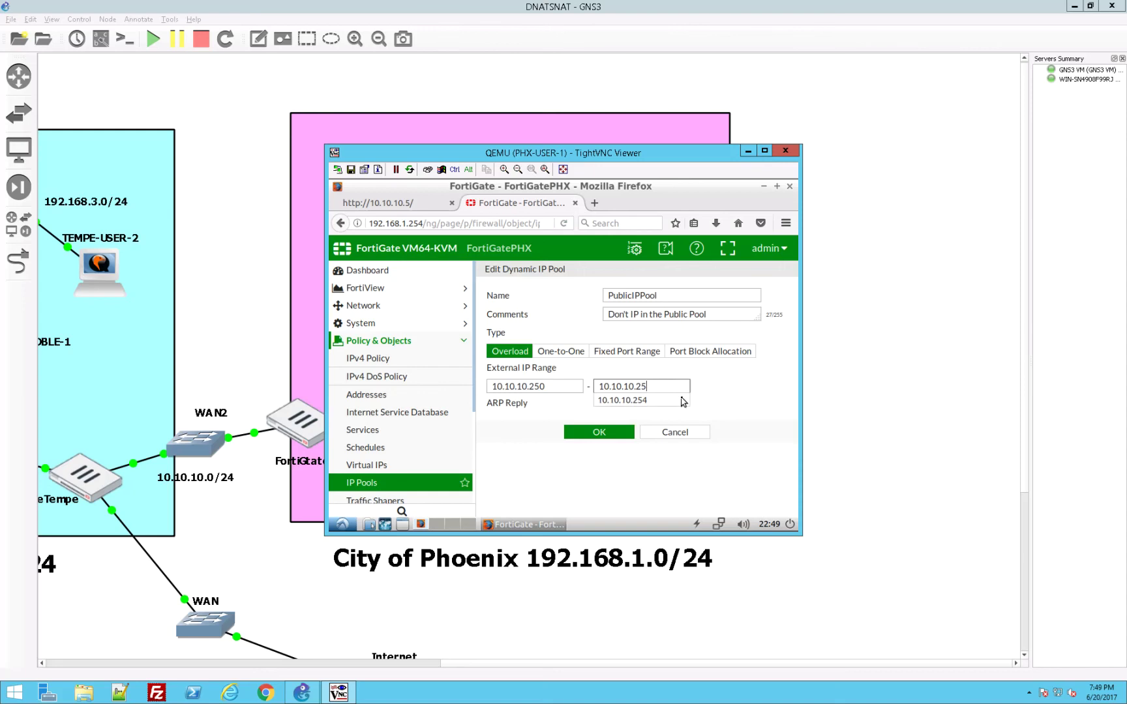
text(3)
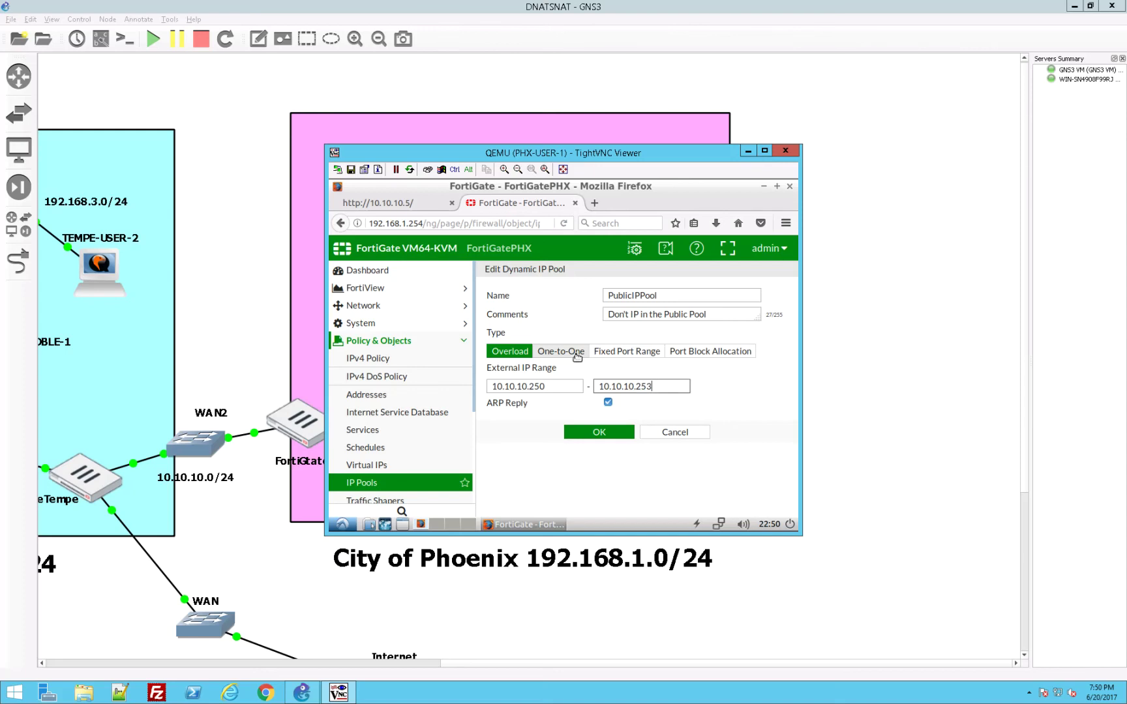
click(577, 357)
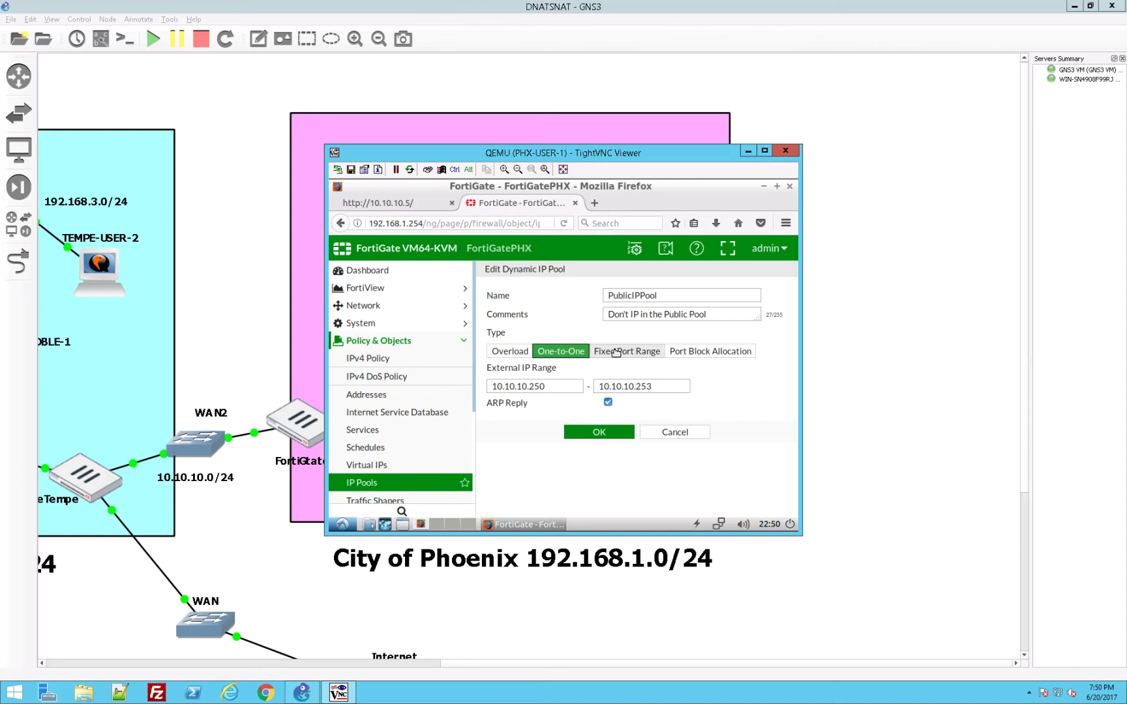
click(615, 352)
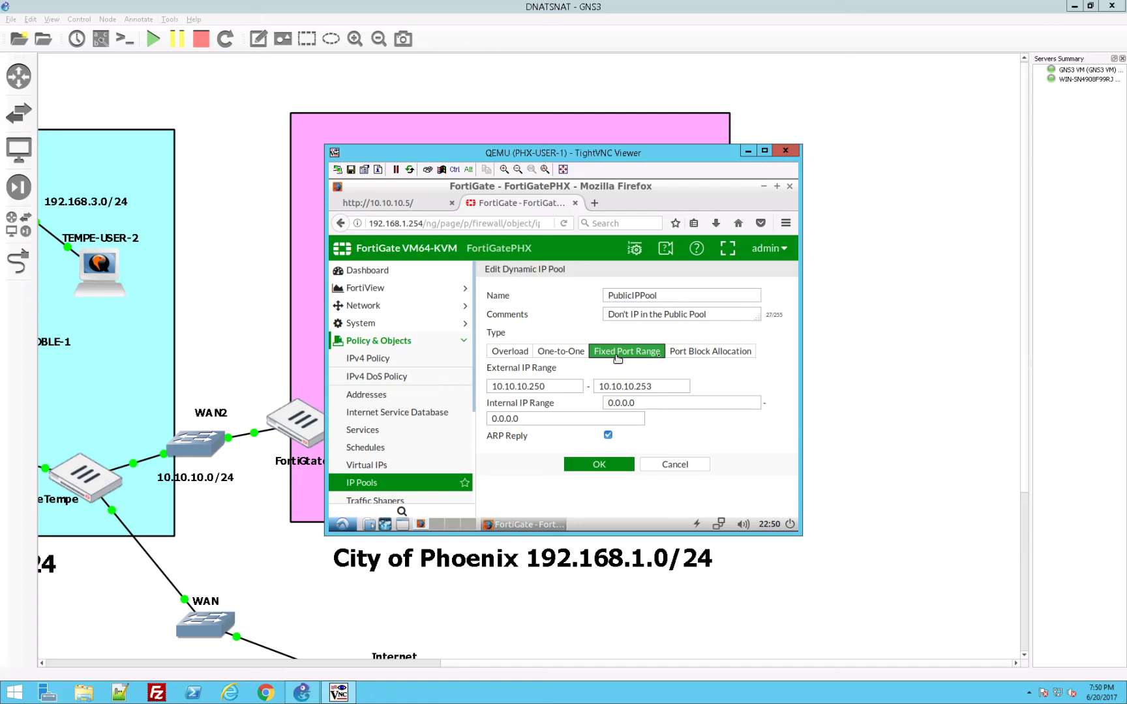
click(711, 353)
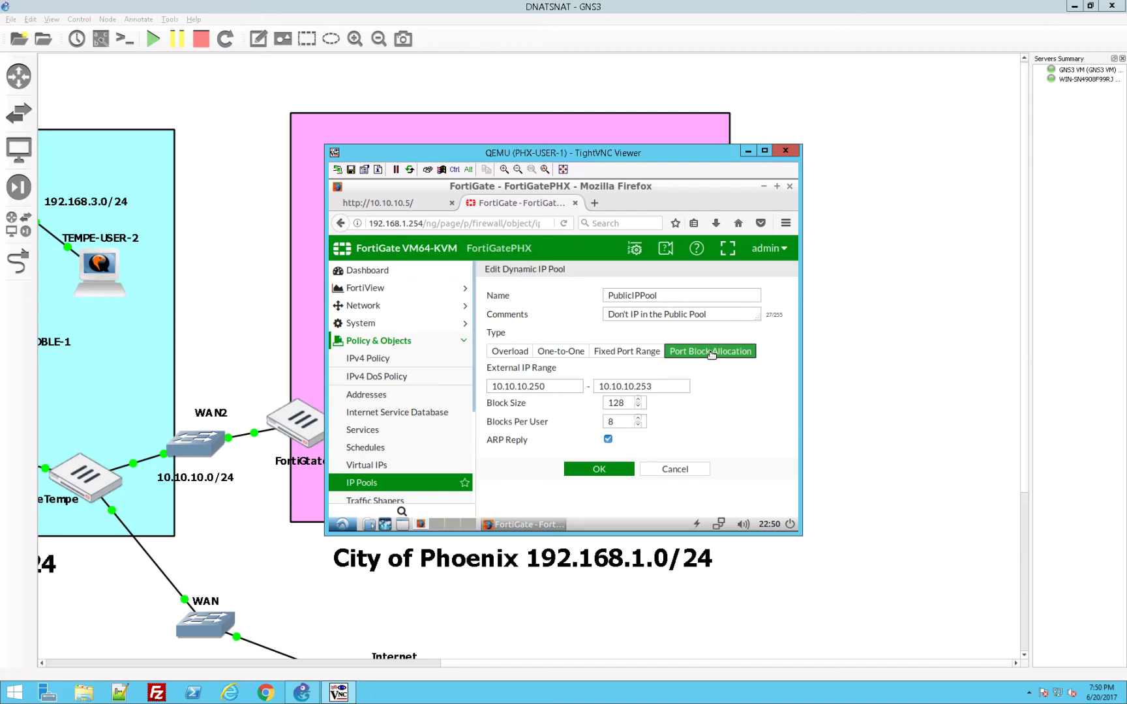
click(627, 353)
click(577, 352)
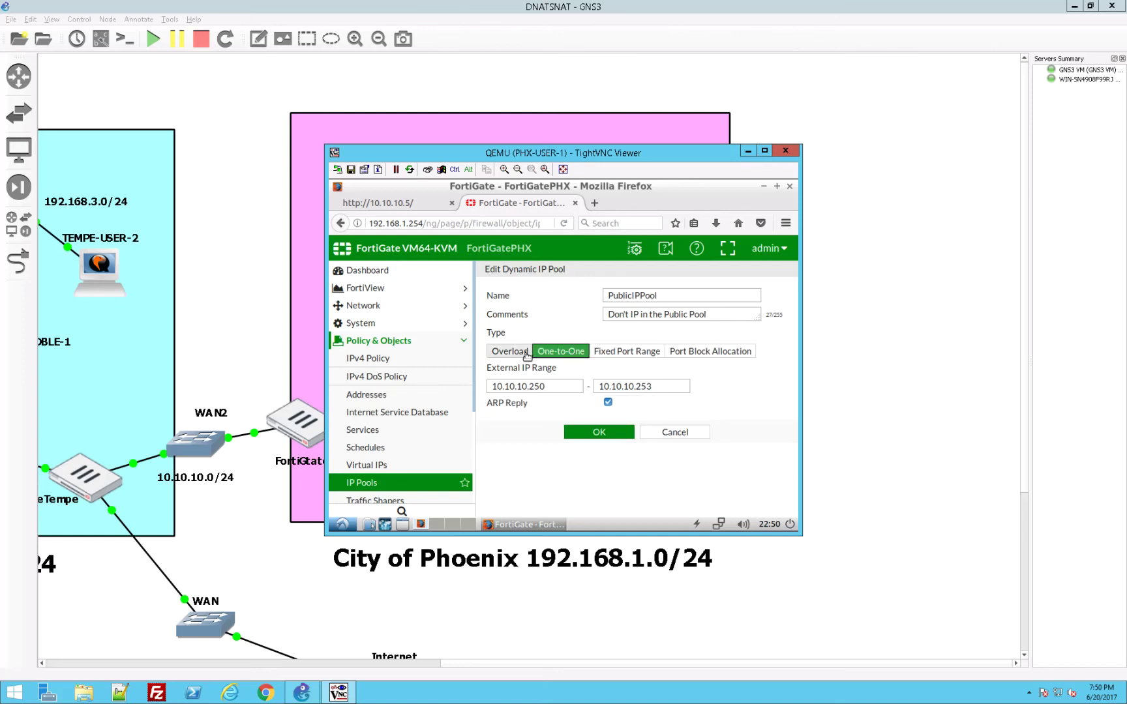
click(526, 354)
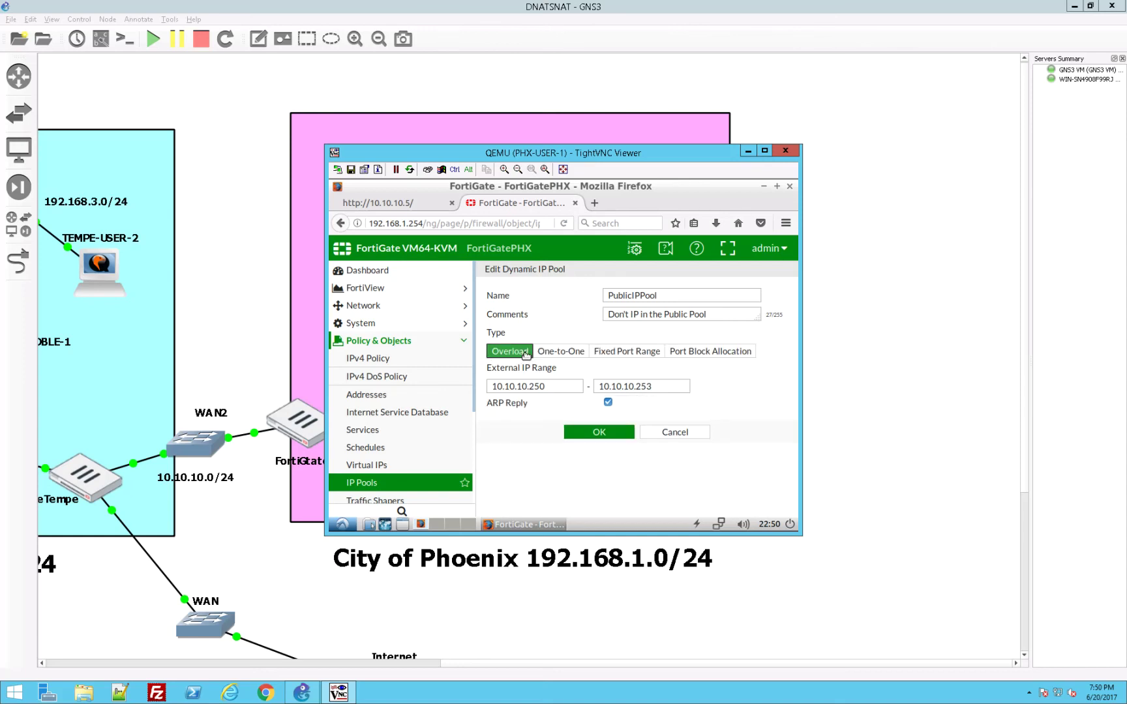
click(561, 353)
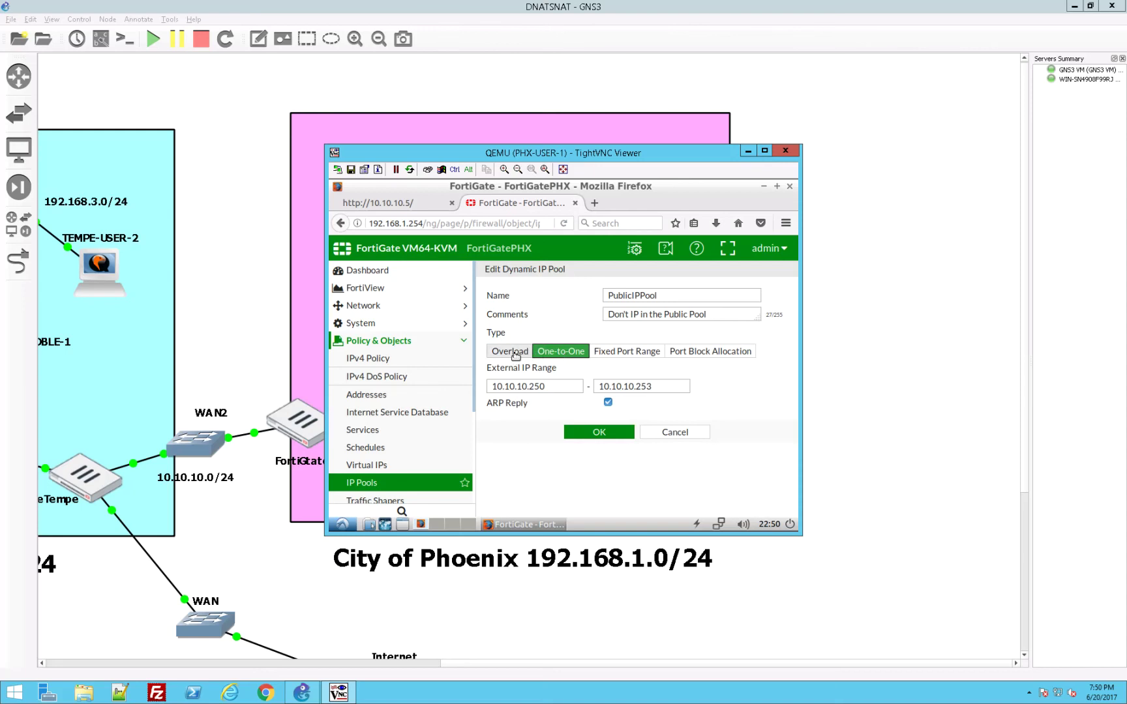
click(516, 353)
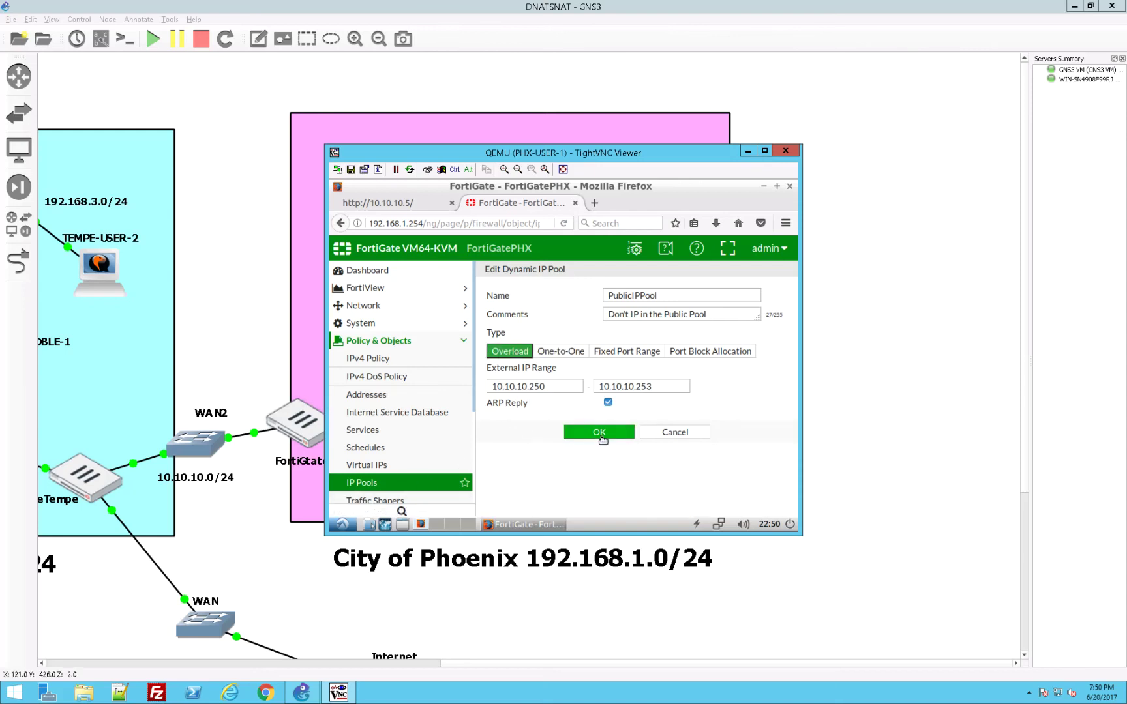
click(599, 432)
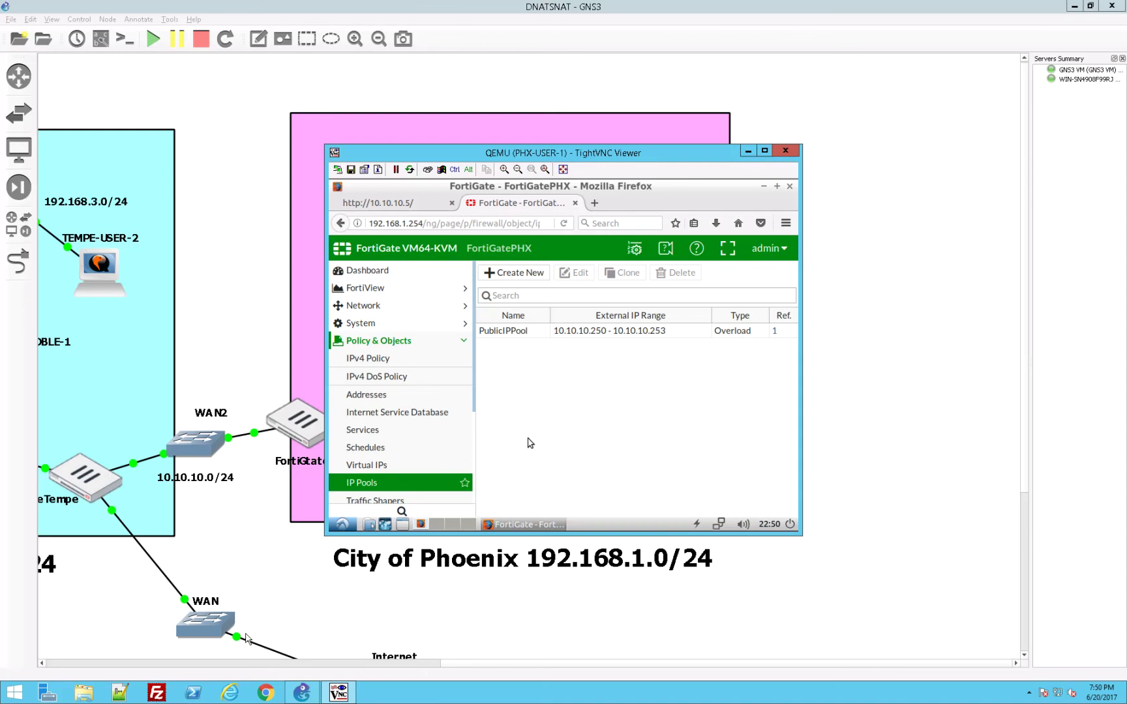
Step: Return to PHX-USER-1's Firefox and reload the 10.10.10.5 page
right_click(225, 603)
click(421, 638)
click(338, 692)
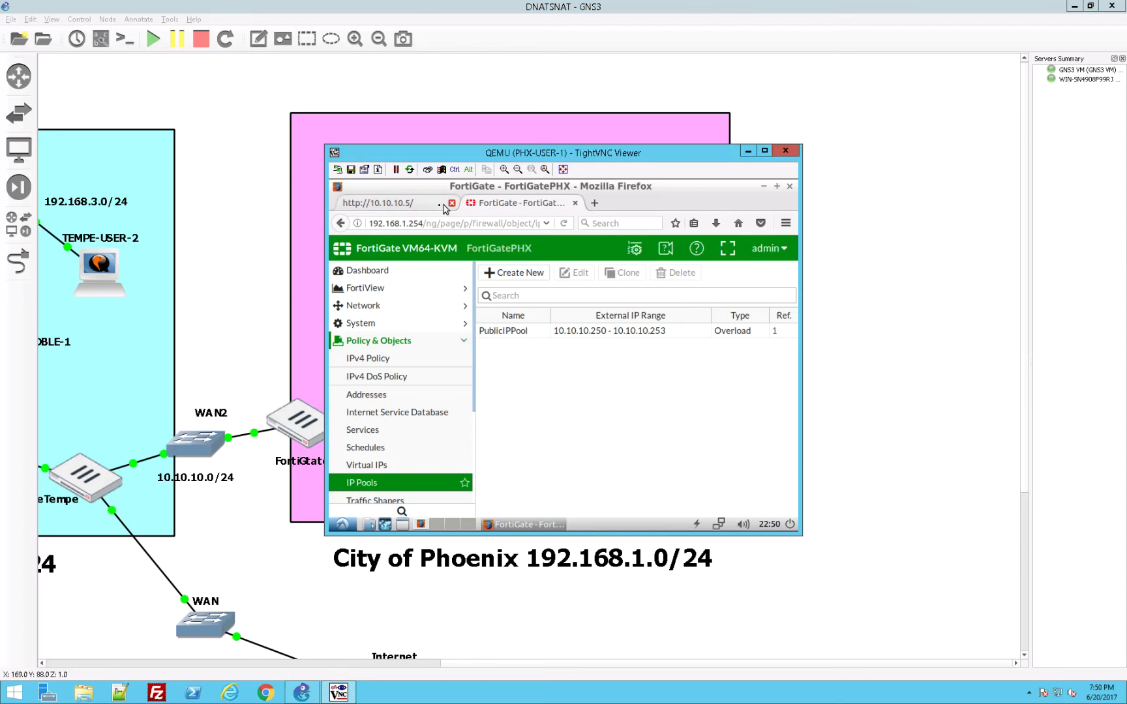
click(422, 208)
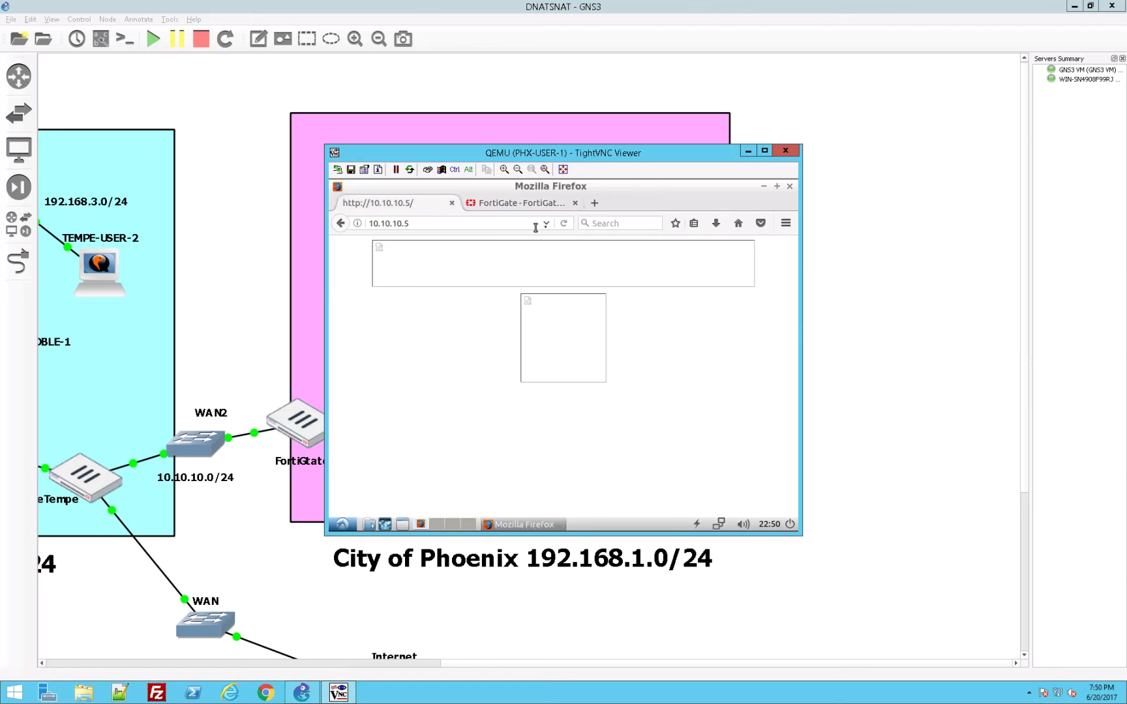
click(564, 224)
click(564, 224)
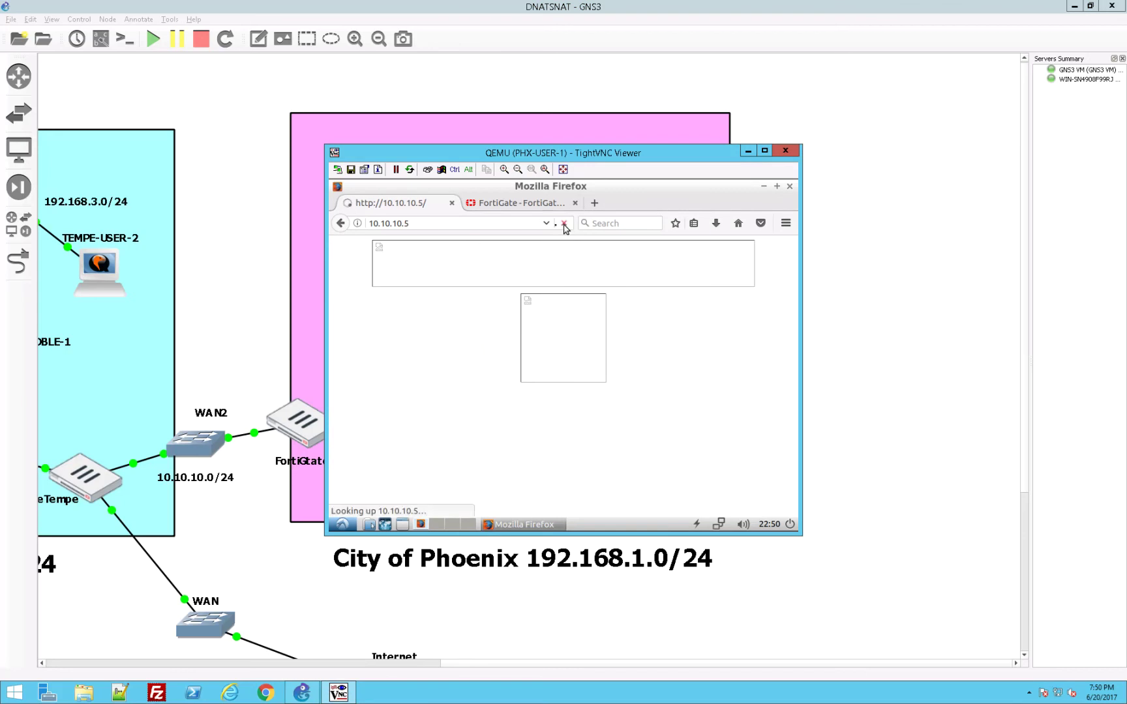
click(529, 228)
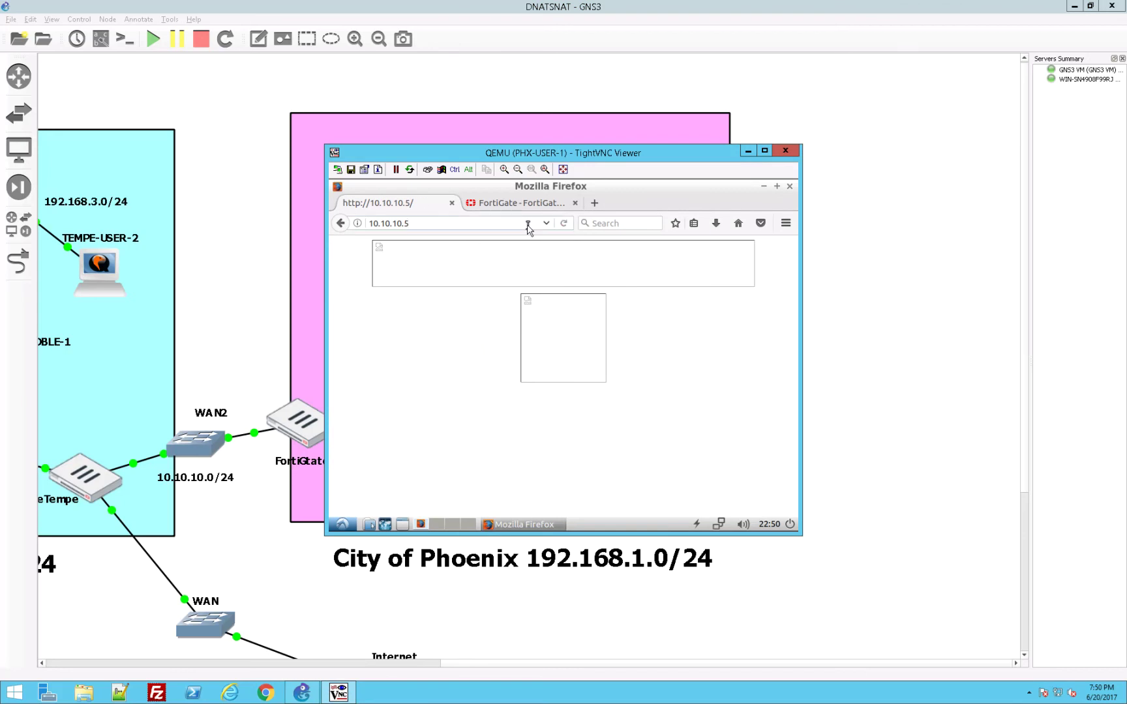
key(Return)
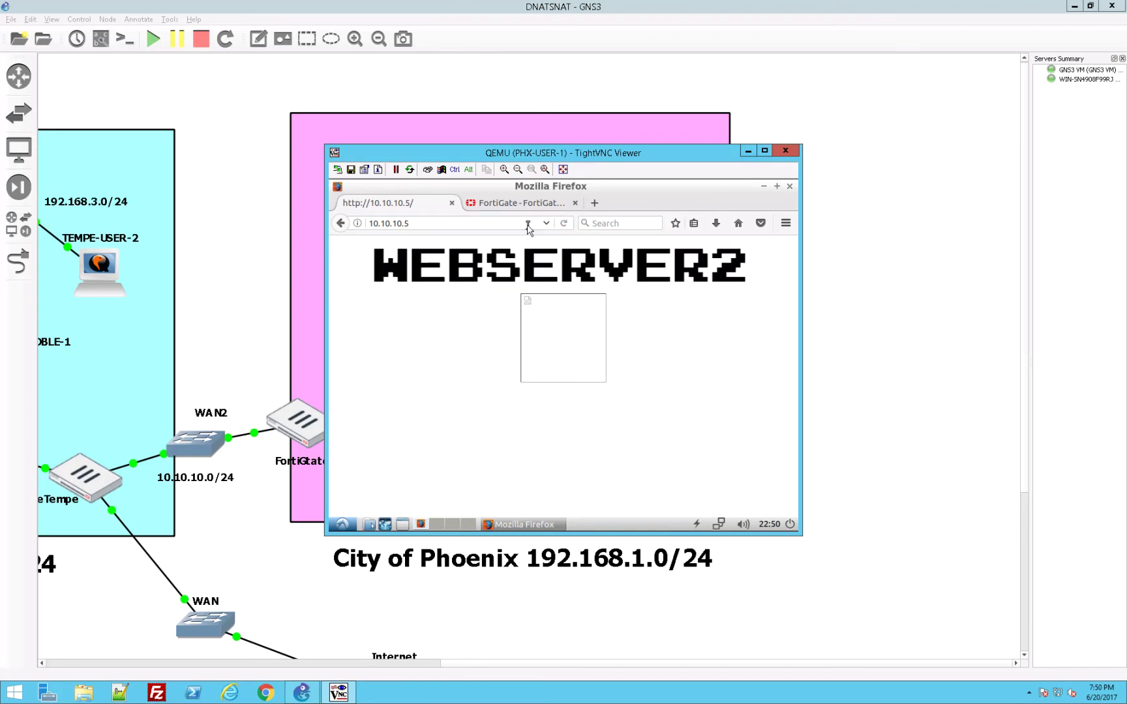
Step: Reload 10.10.10.5 repeatedly to cycle through Webserver1, WEBSERVER2 and Webserver3, then reload the broken image
click(564, 224)
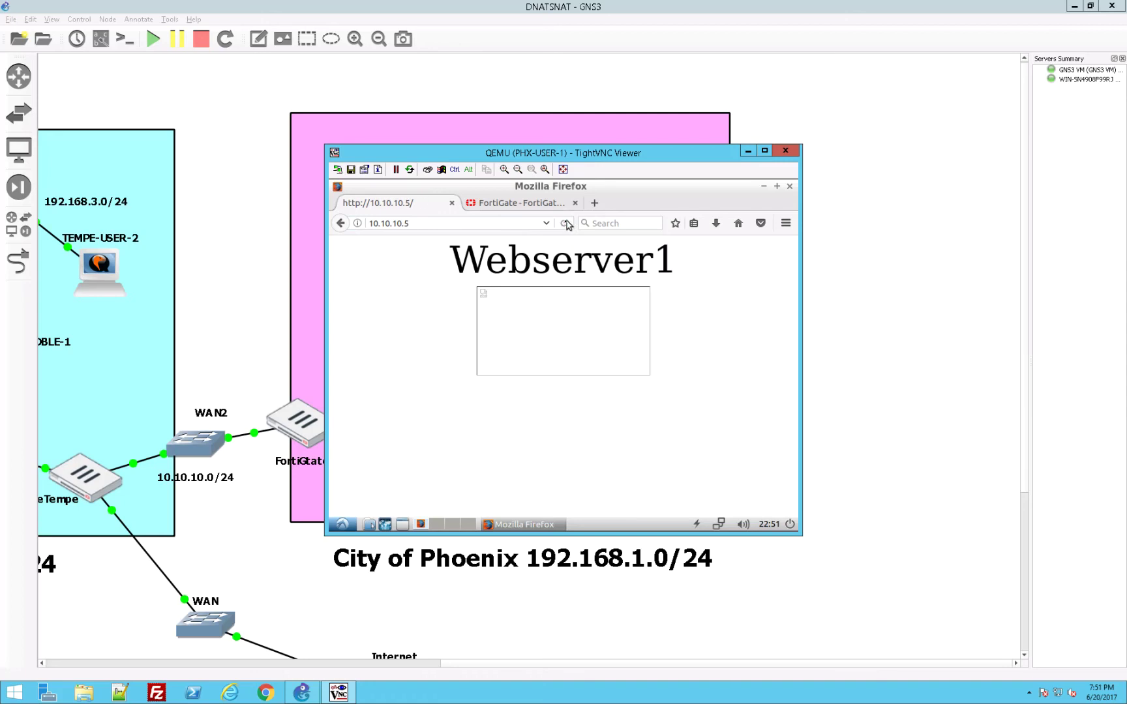
click(564, 224)
click(564, 223)
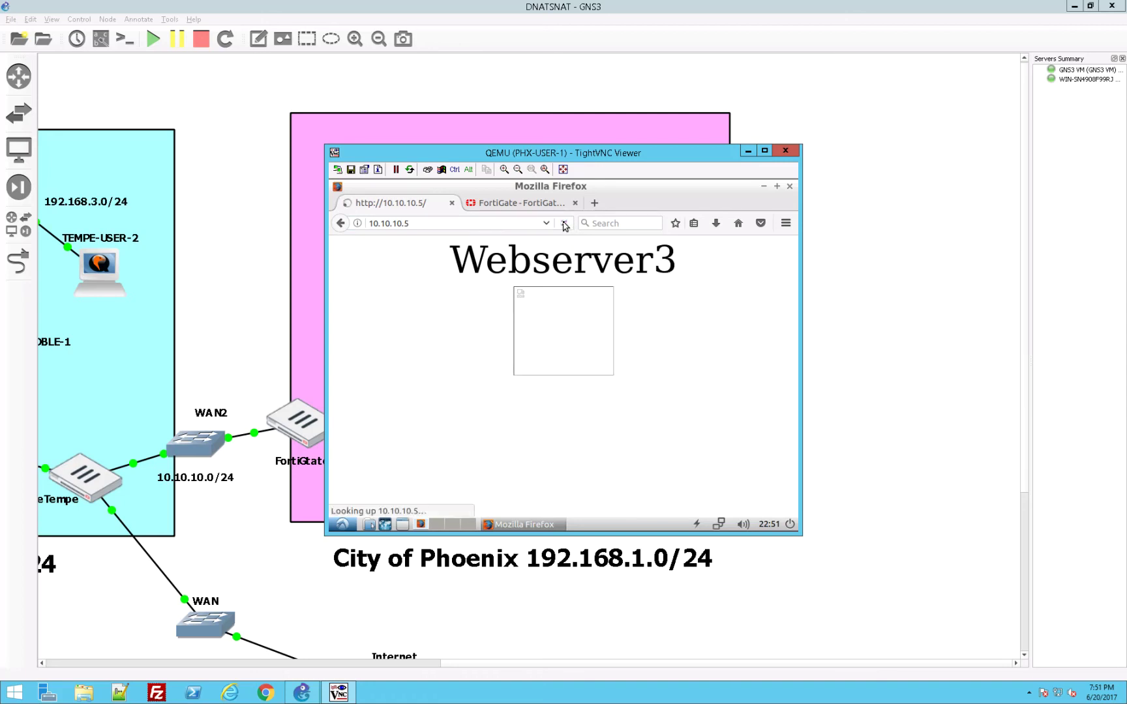
click(565, 223)
right_click(564, 298)
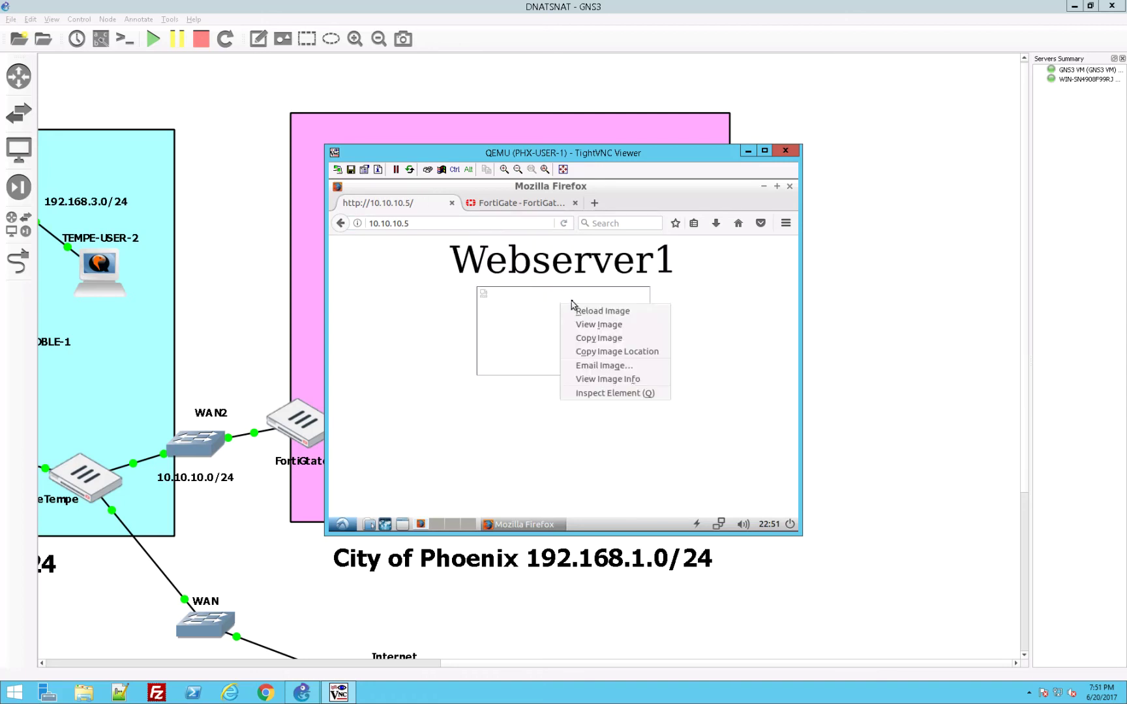
click(564, 308)
right_click(564, 309)
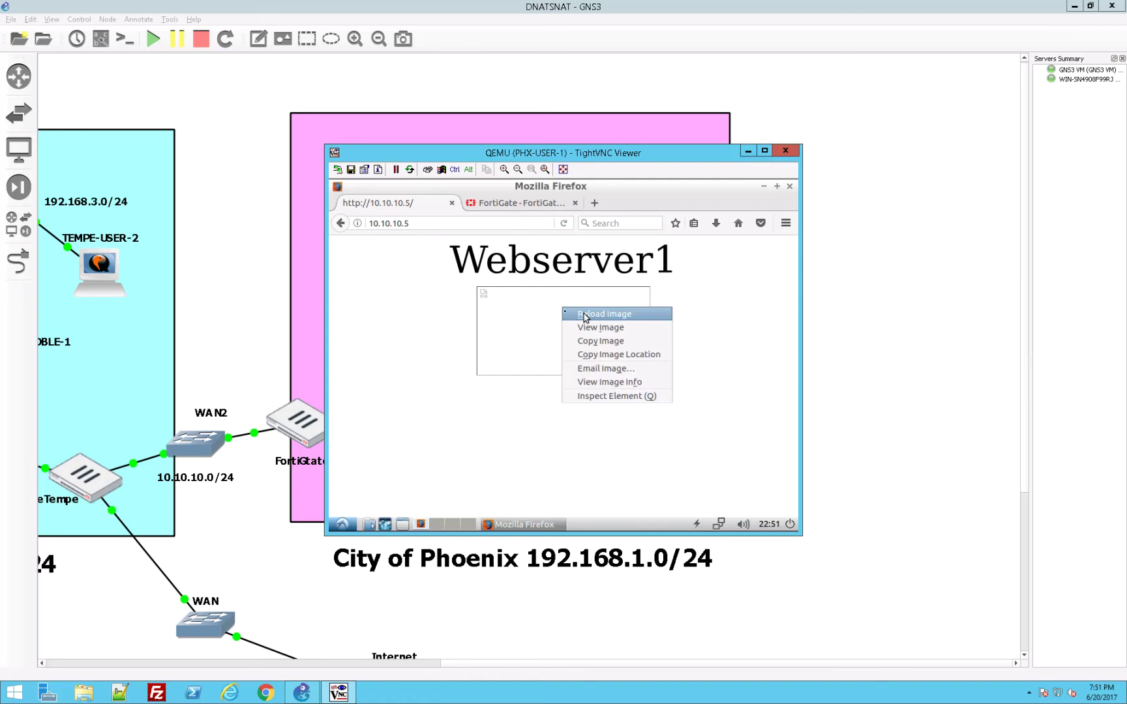
click(562, 317)
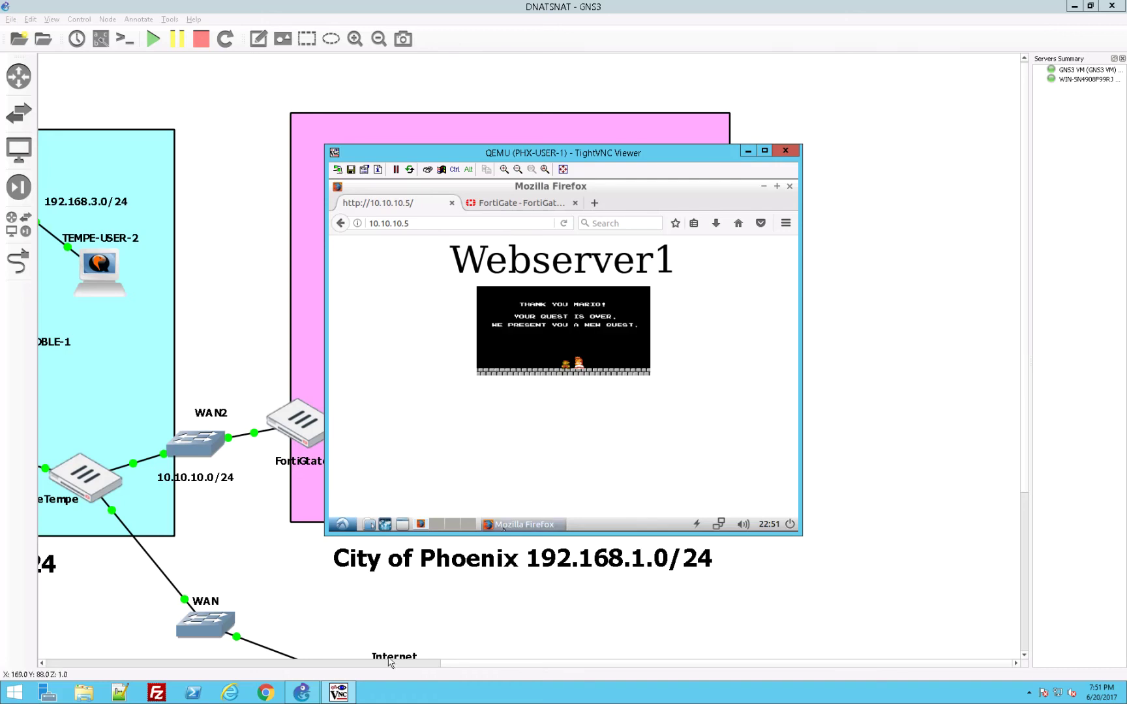
Step: Open TEMPE-USER-1 and refresh FortiGateTempe's Forward Traffic log to show source 10.10.10.253 to 10.10.10.5
click(244, 664)
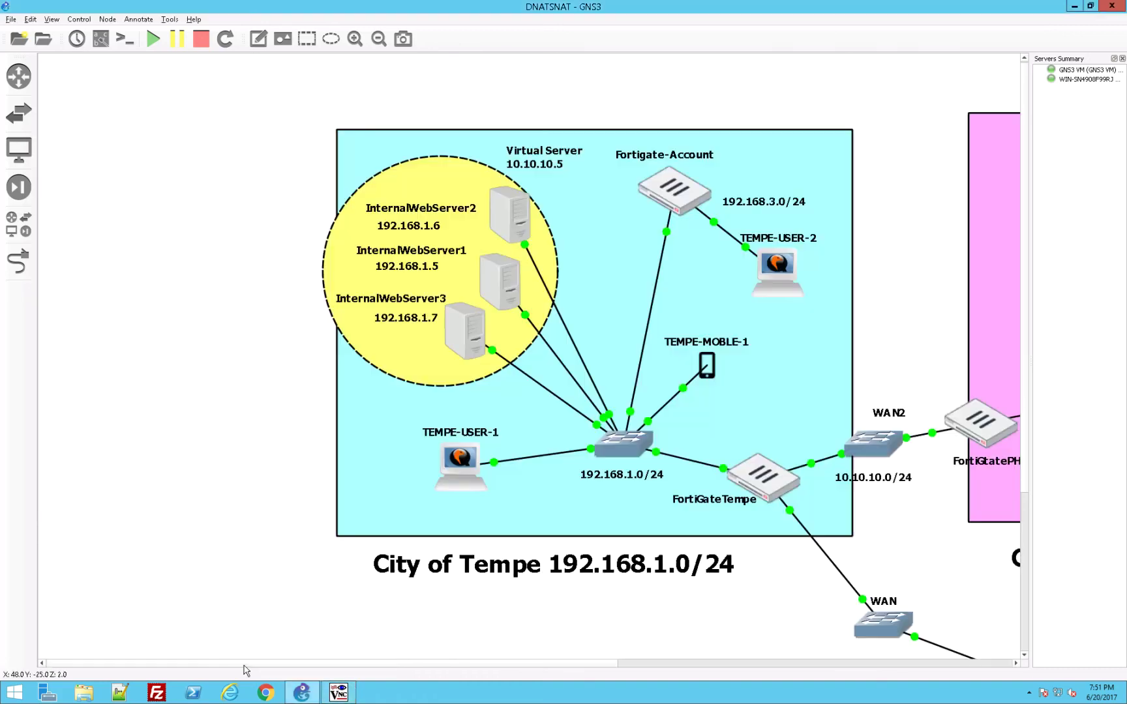
double_click(447, 478)
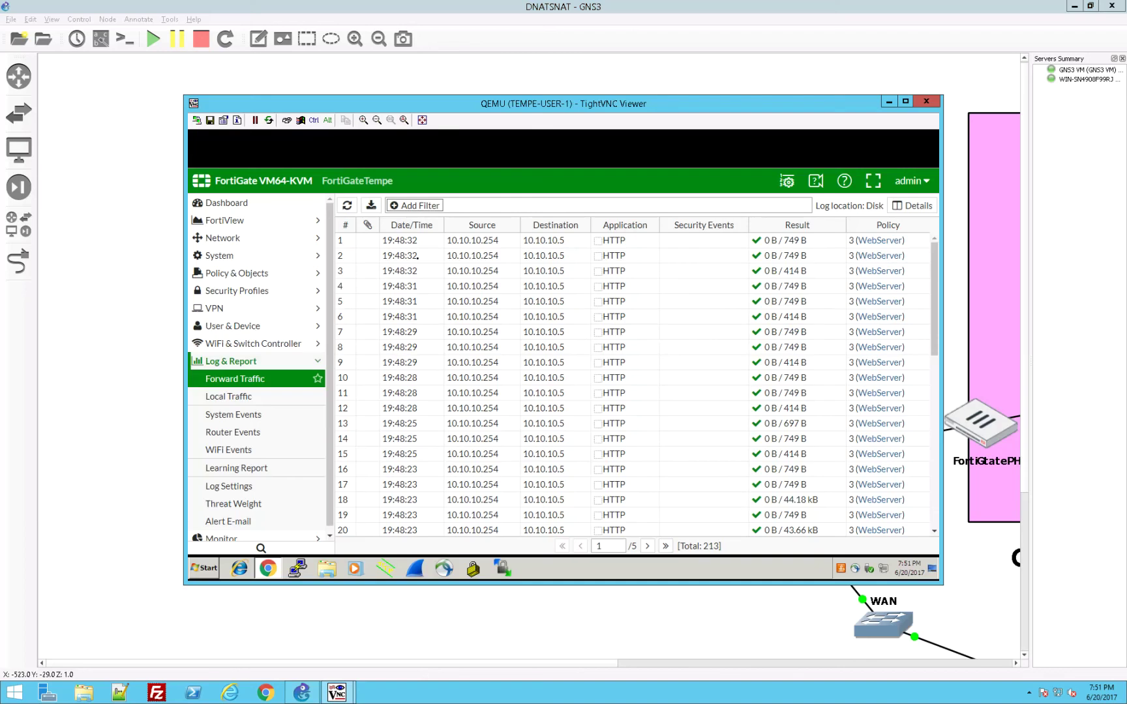
click(348, 206)
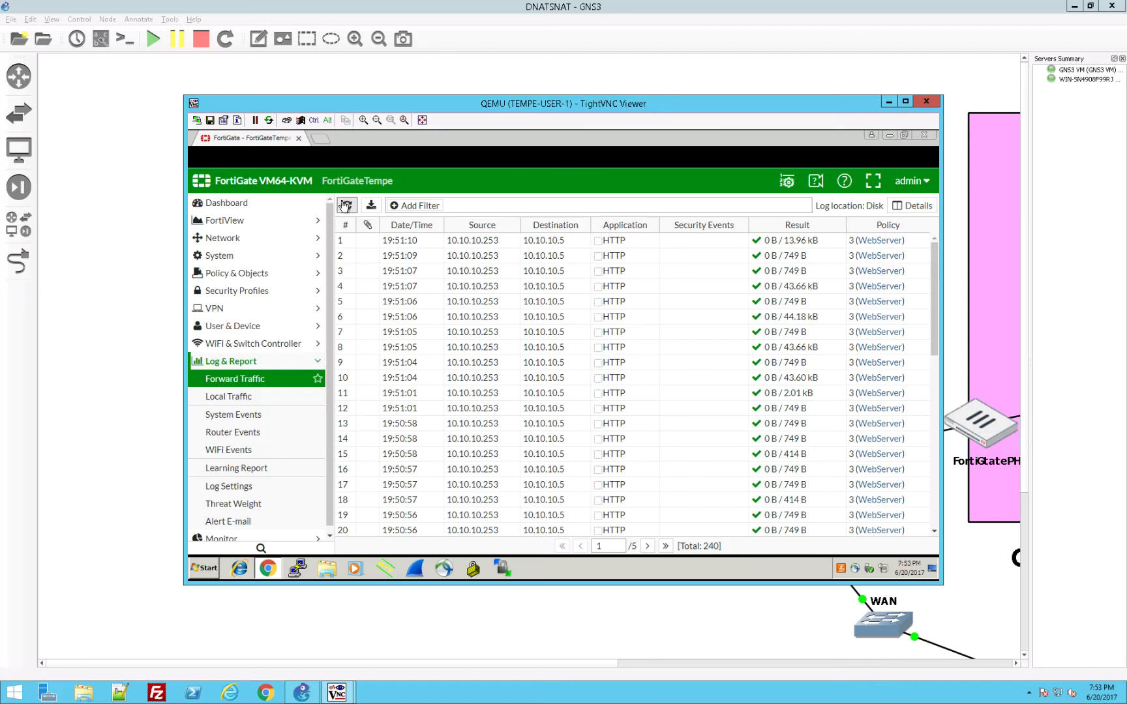
Step: Refresh the Tempe log once more, close the TEMPE-USER-1 viewer, and scroll the canvas to City of Phoenix
click(344, 207)
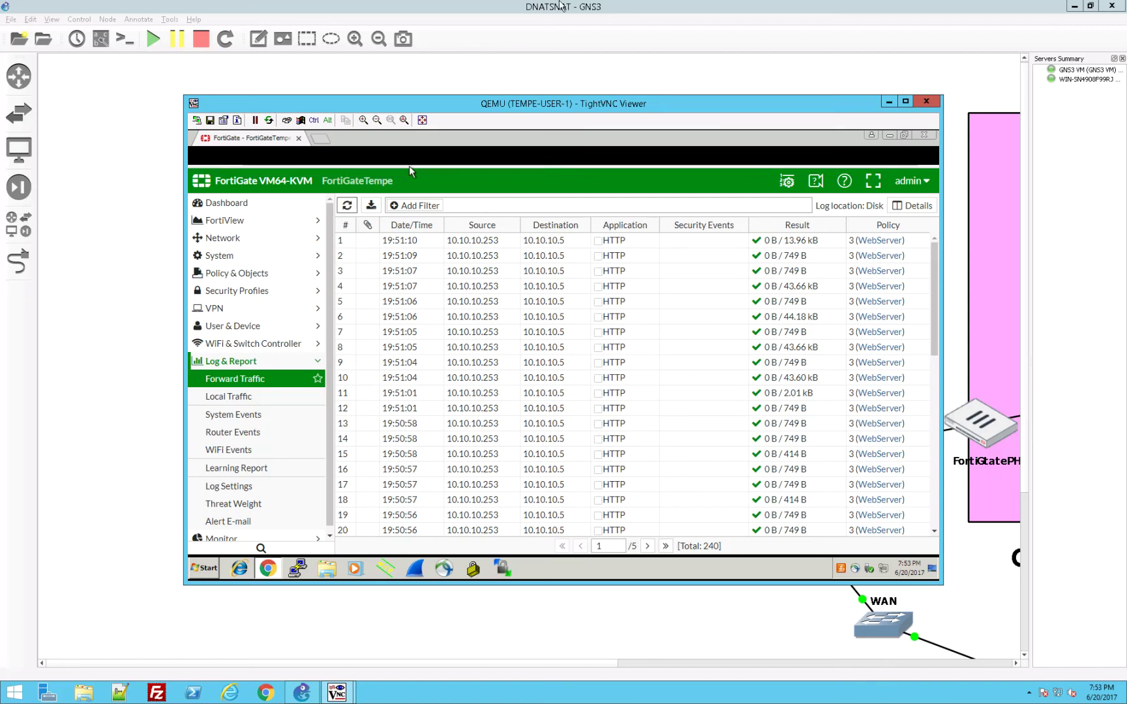
click(929, 103)
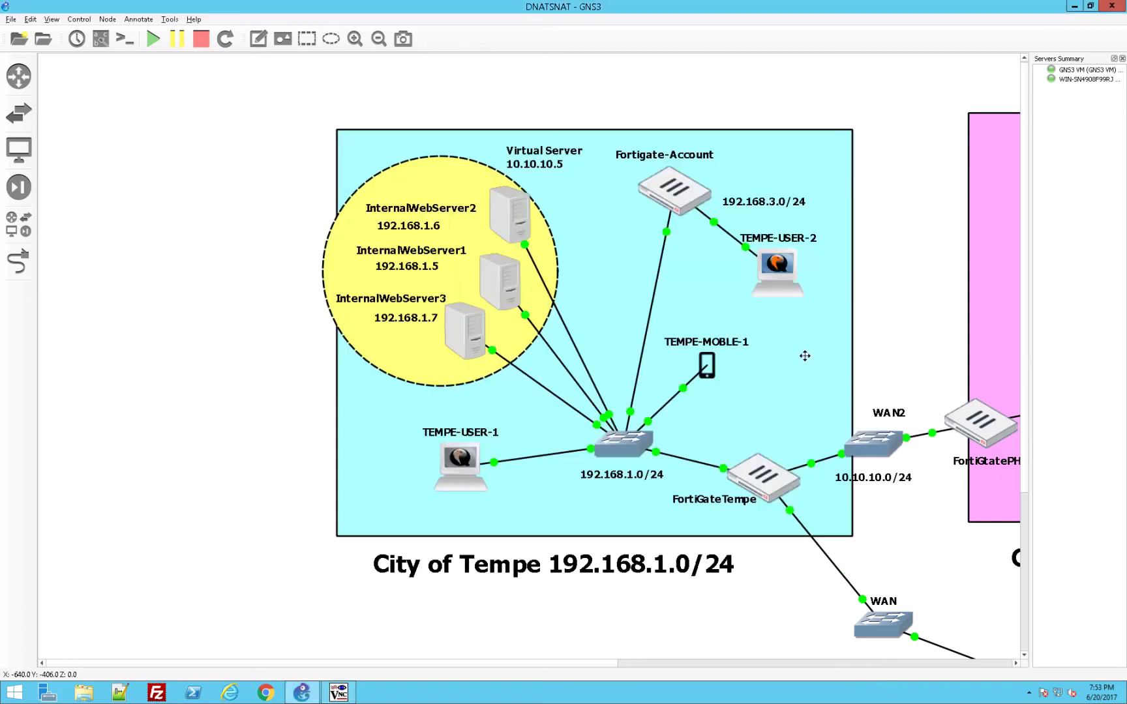
click(650, 661)
drag(649, 662, 517, 664)
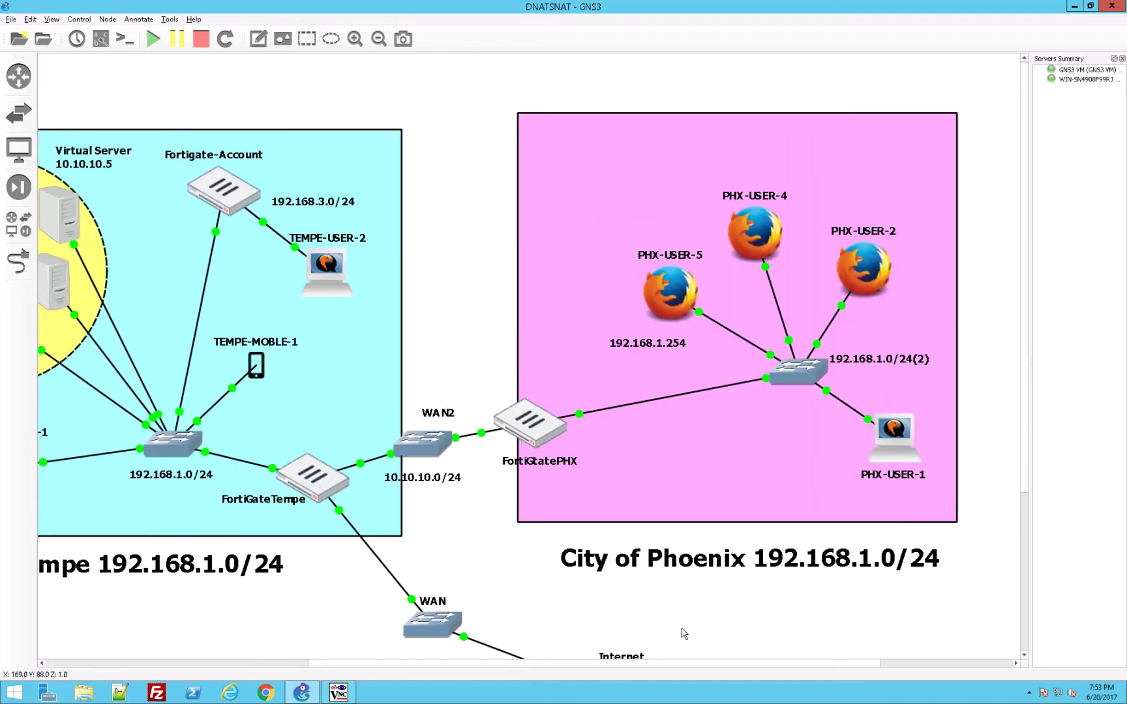
drag(663, 664, 583, 681)
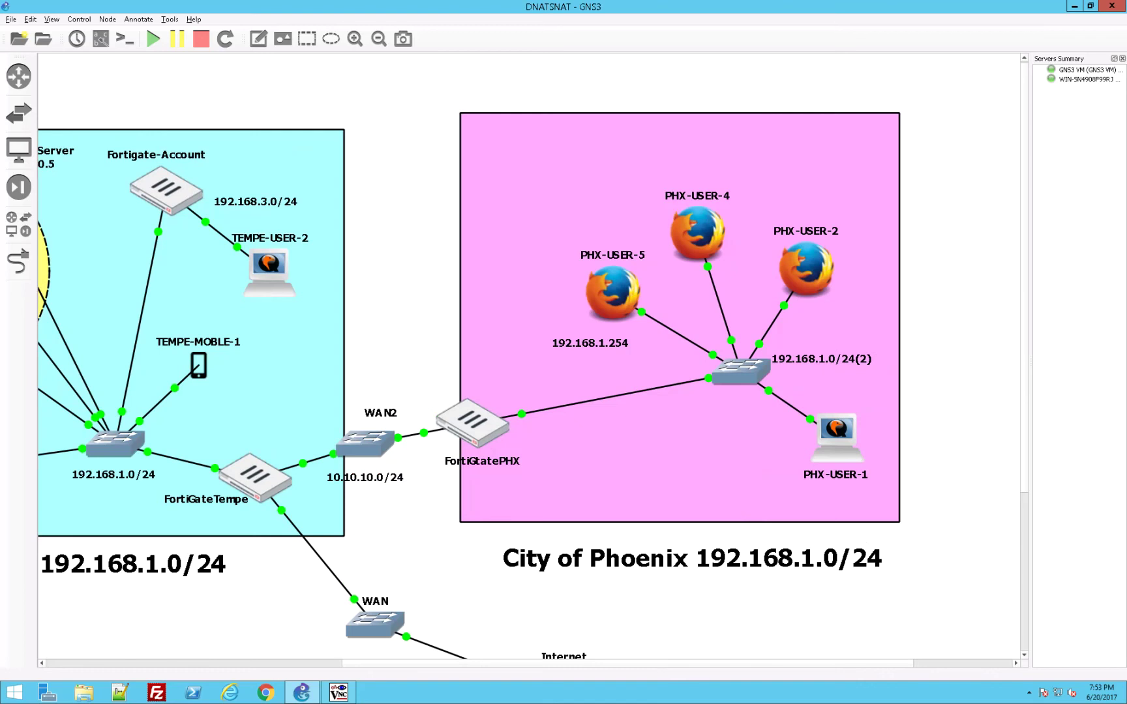